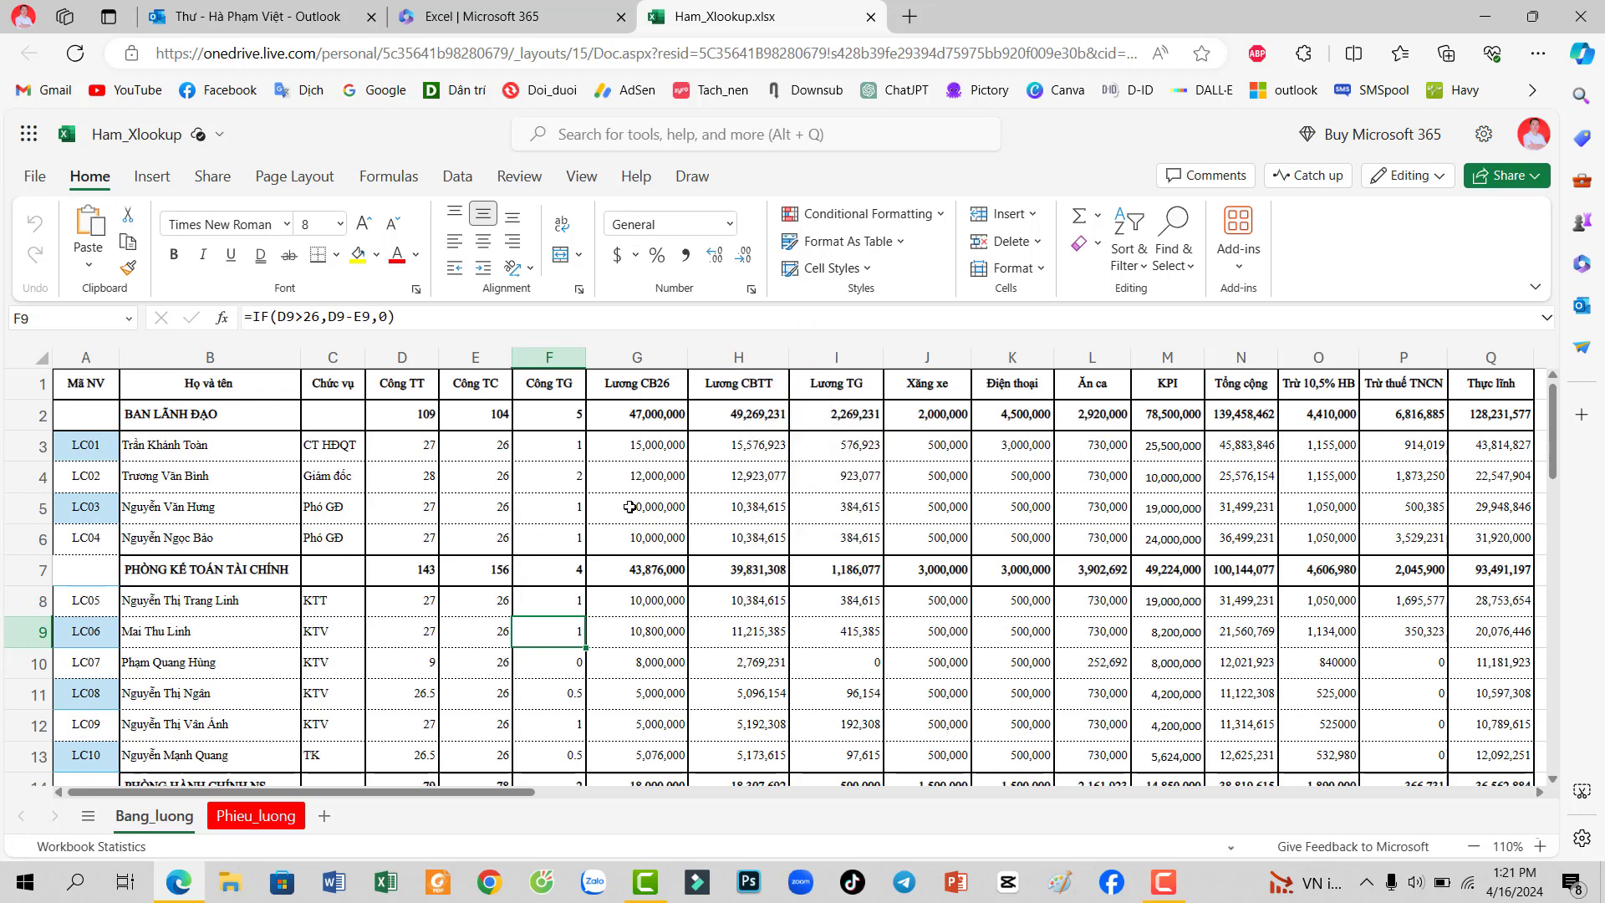
Step: Compare the payroll column headers on the Bang_luong sheet with the list of items on the Phieu_luong payslip
{"action": "left_click", "coordinate": [431, 500]}
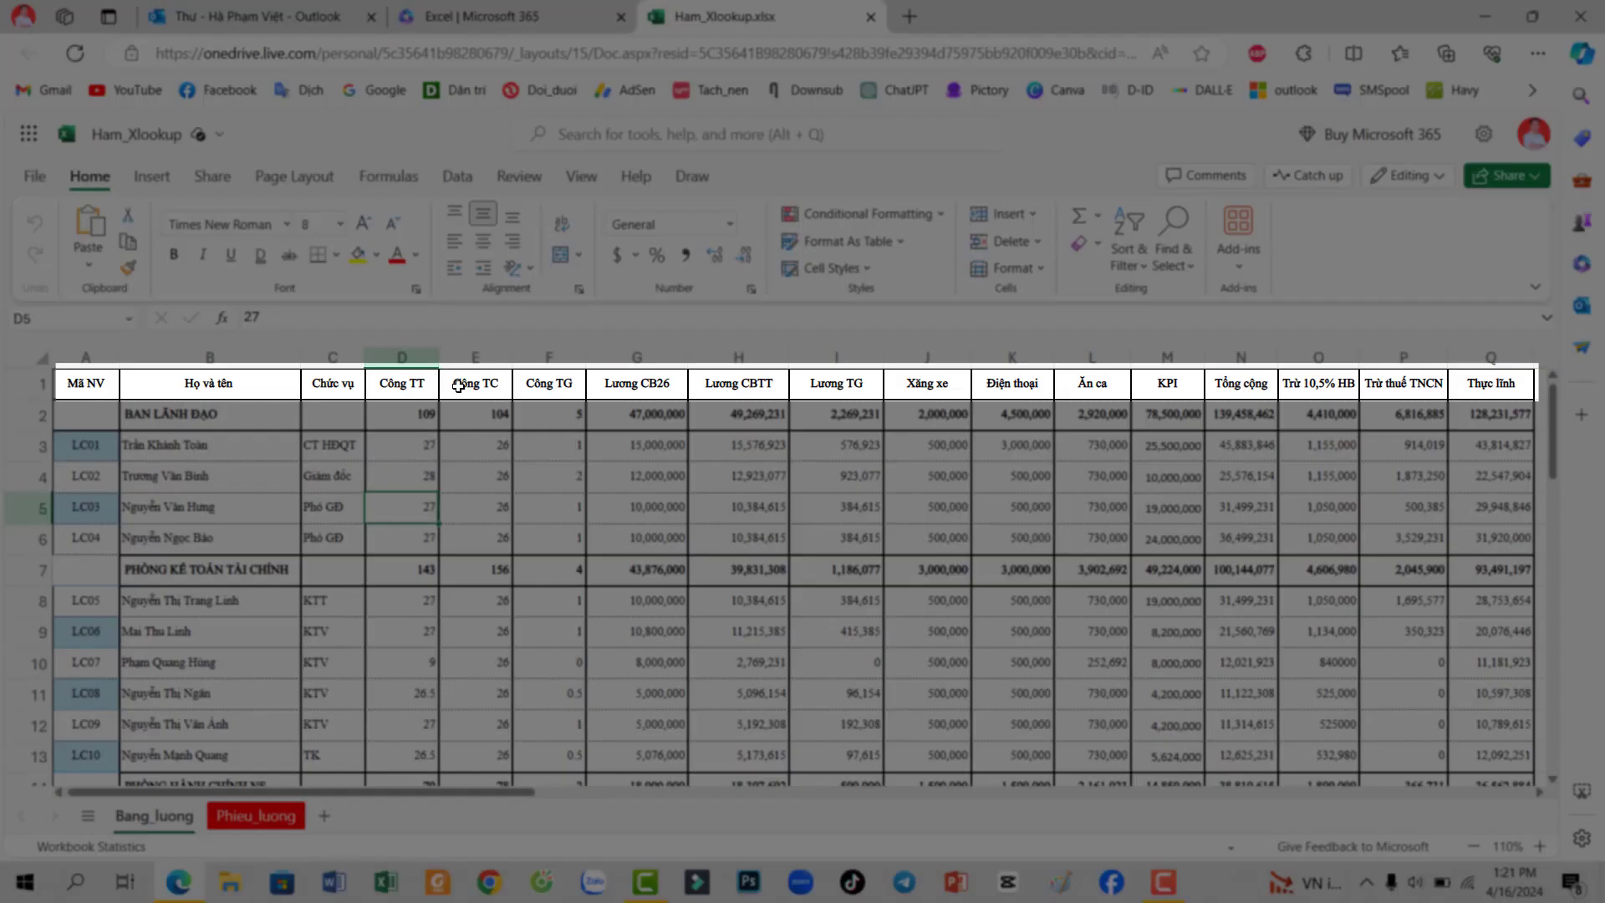
{"action": "left_click_drag", "start_coordinate": [504, 378], "coordinate": [550, 447]}
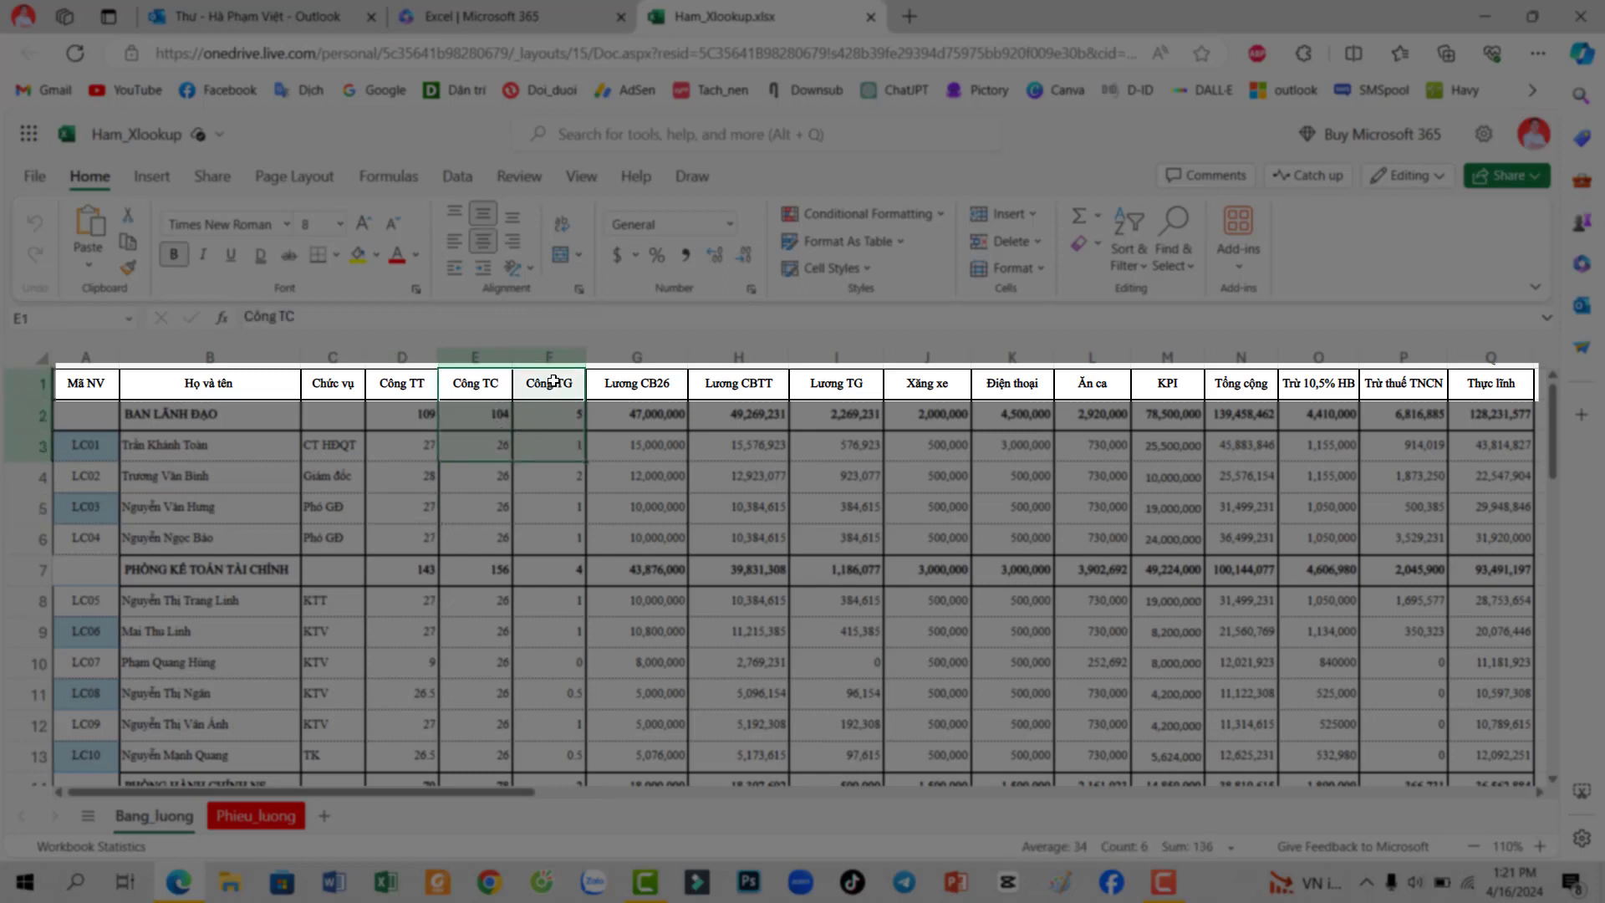
{"action": "left_click_drag", "start_coordinate": [471, 380], "coordinate": [1035, 466]}
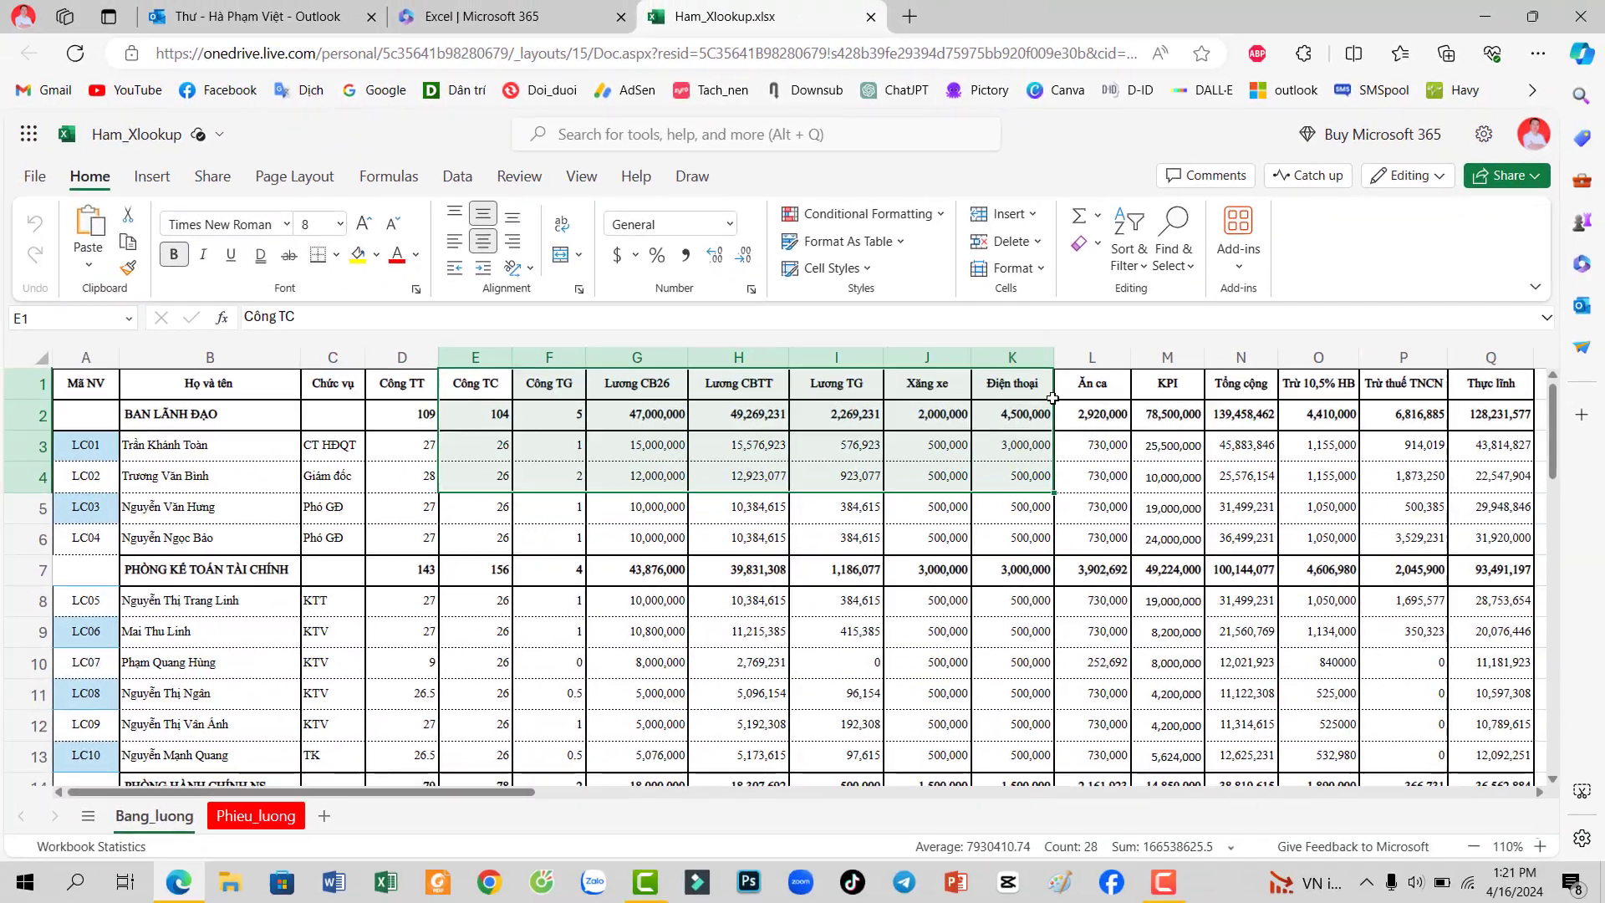
{"action": "left_click", "coordinate": [253, 824]}
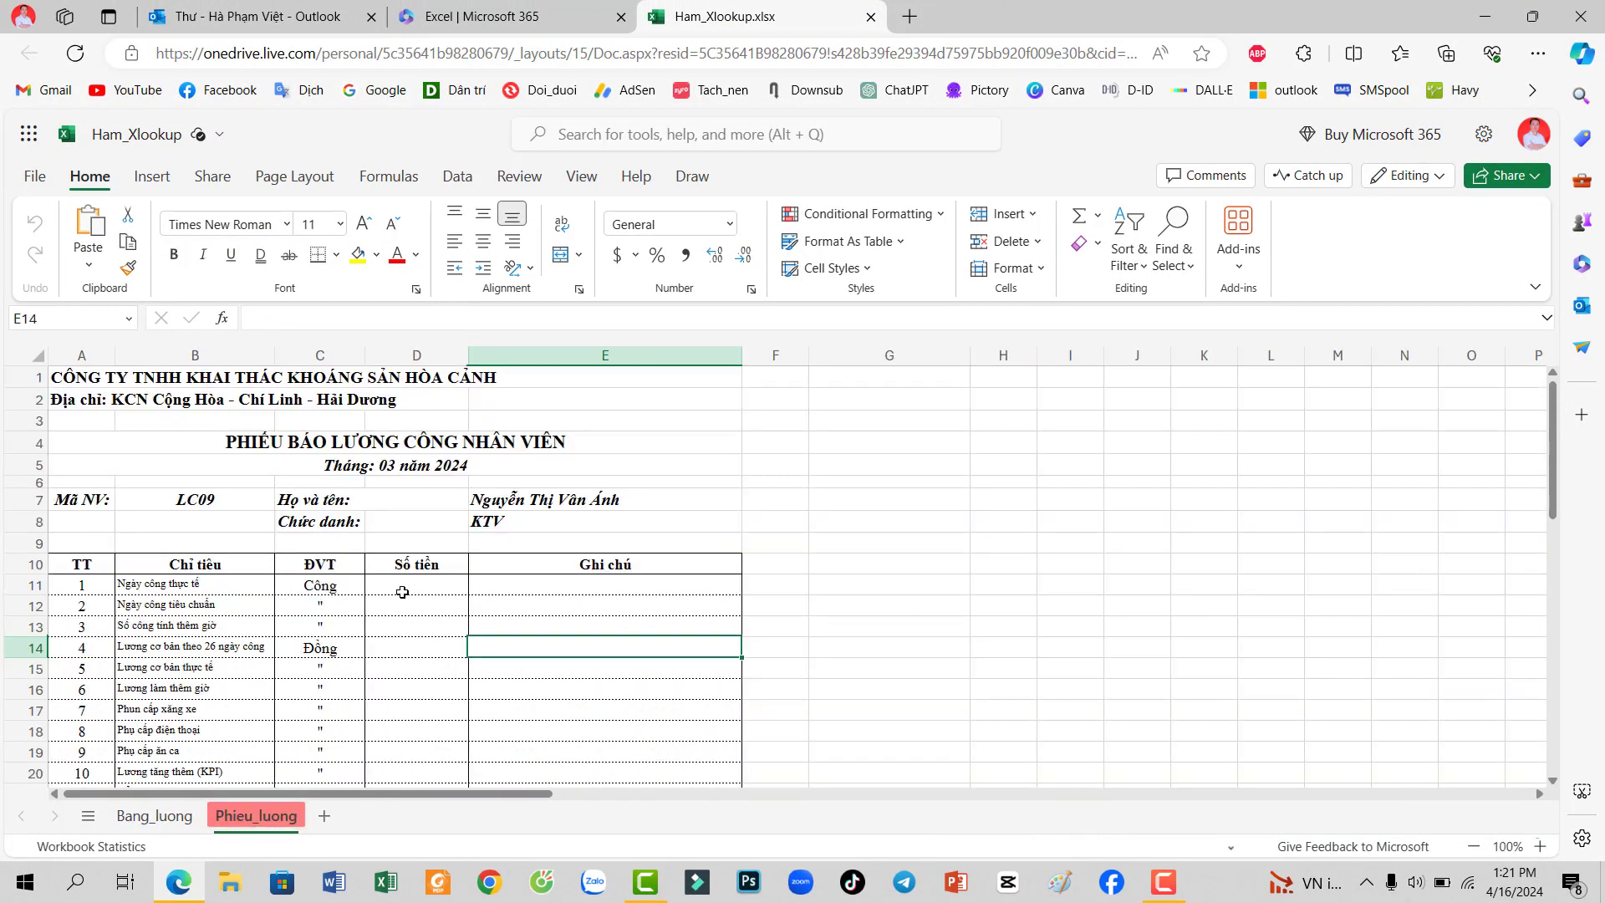
{"action": "left_click_drag", "start_coordinate": [402, 592], "coordinate": [409, 709]}
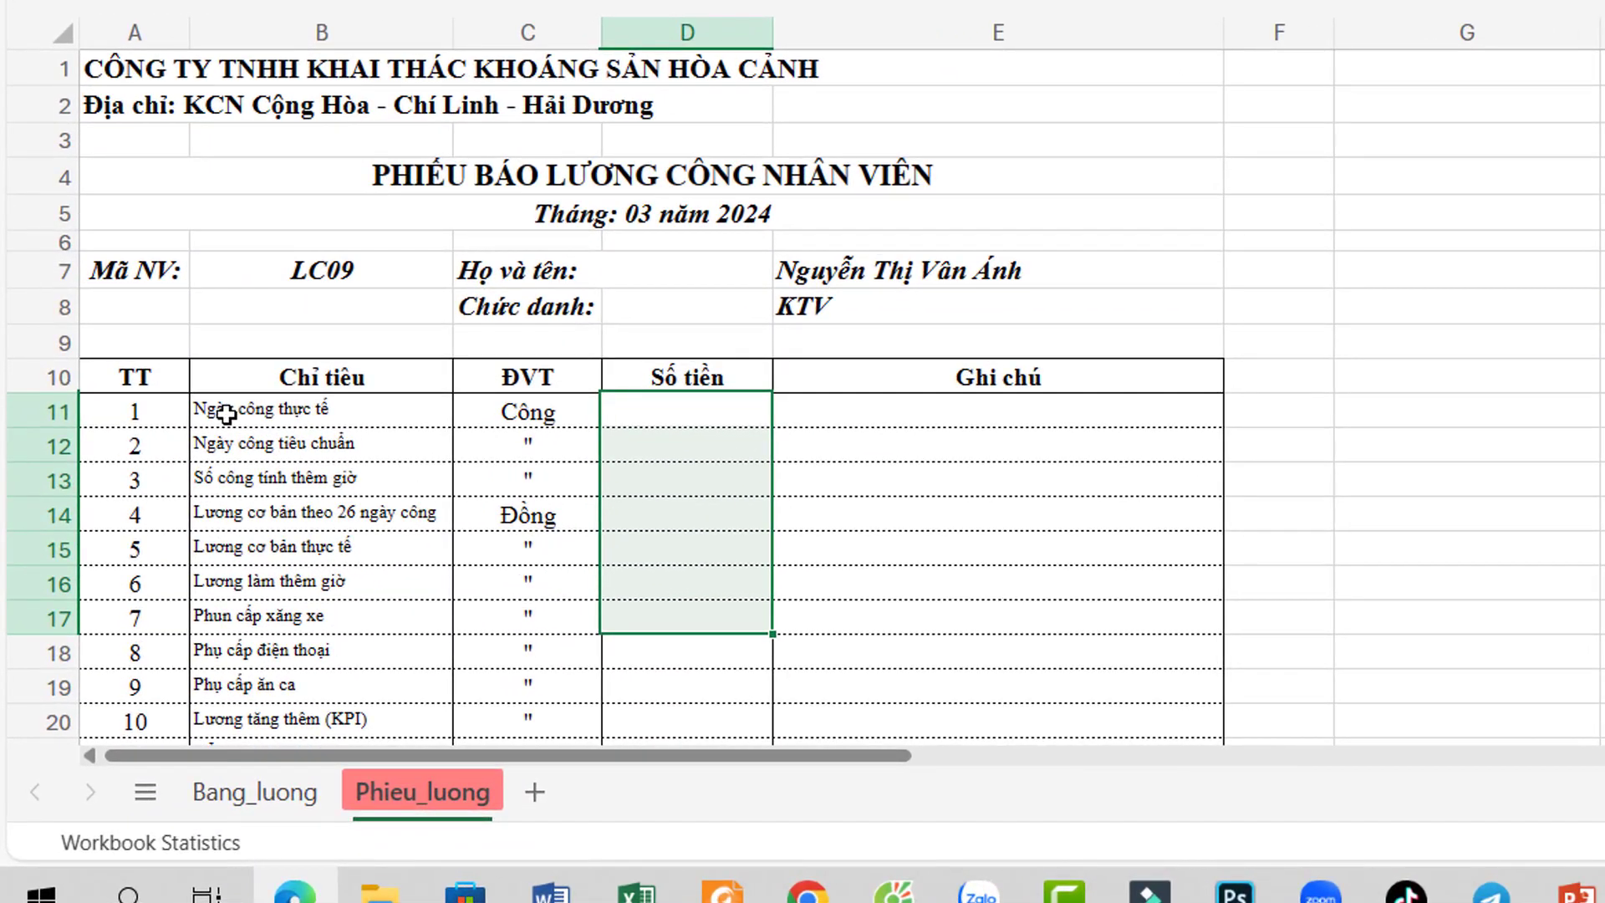
{"action": "left_click_drag", "start_coordinate": [226, 414], "coordinate": [426, 348]}
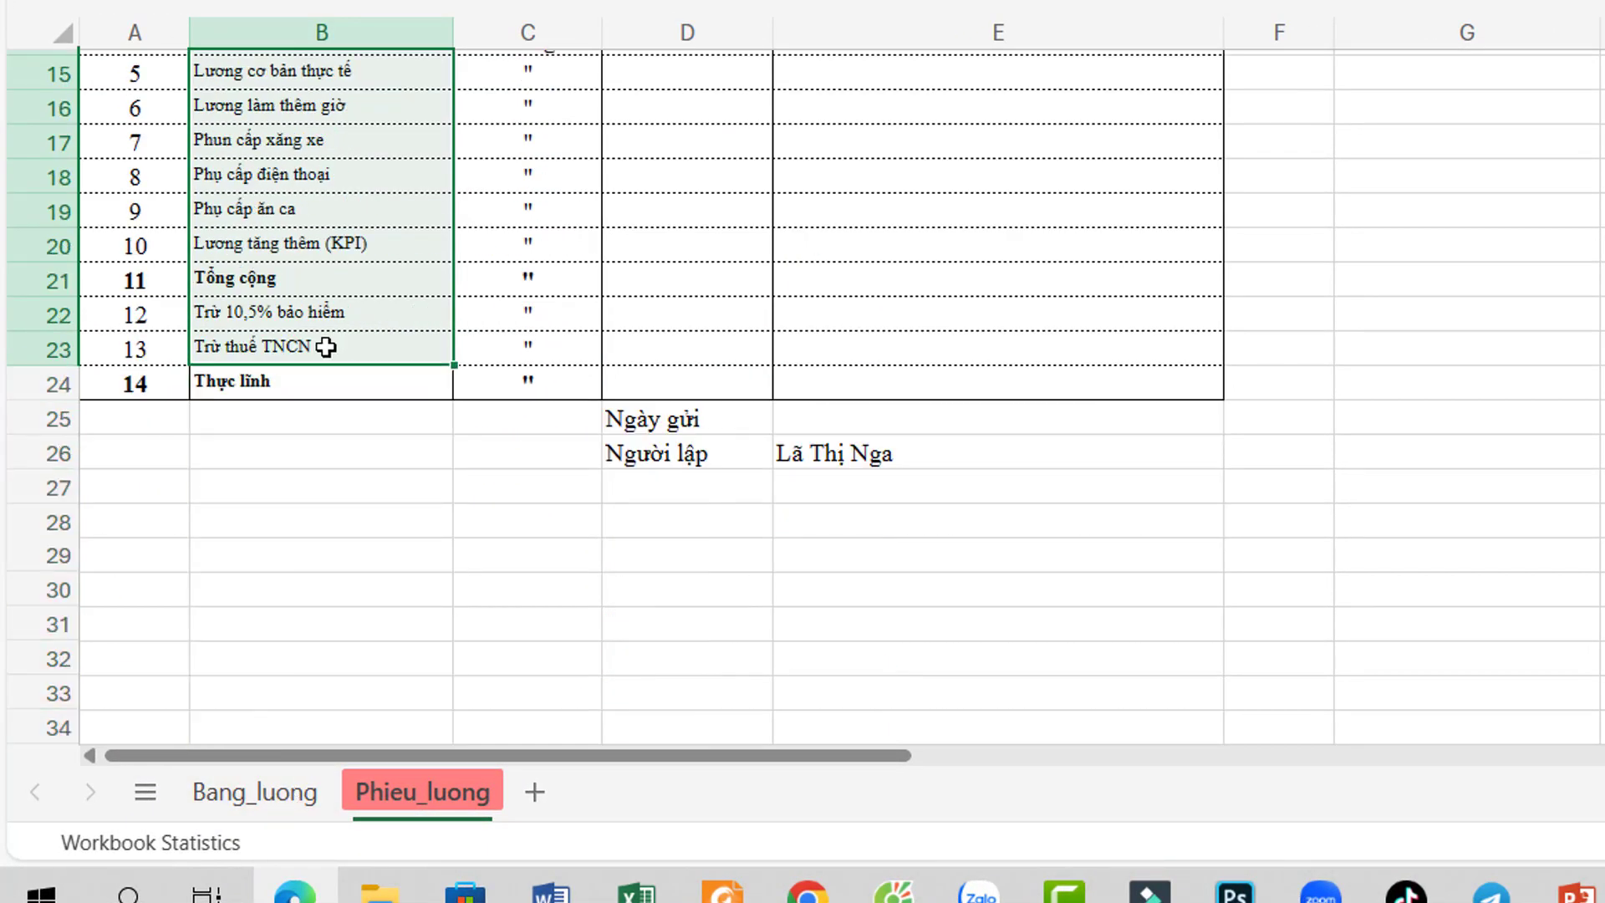
{"action": "left_click", "coordinate": [255, 804]}
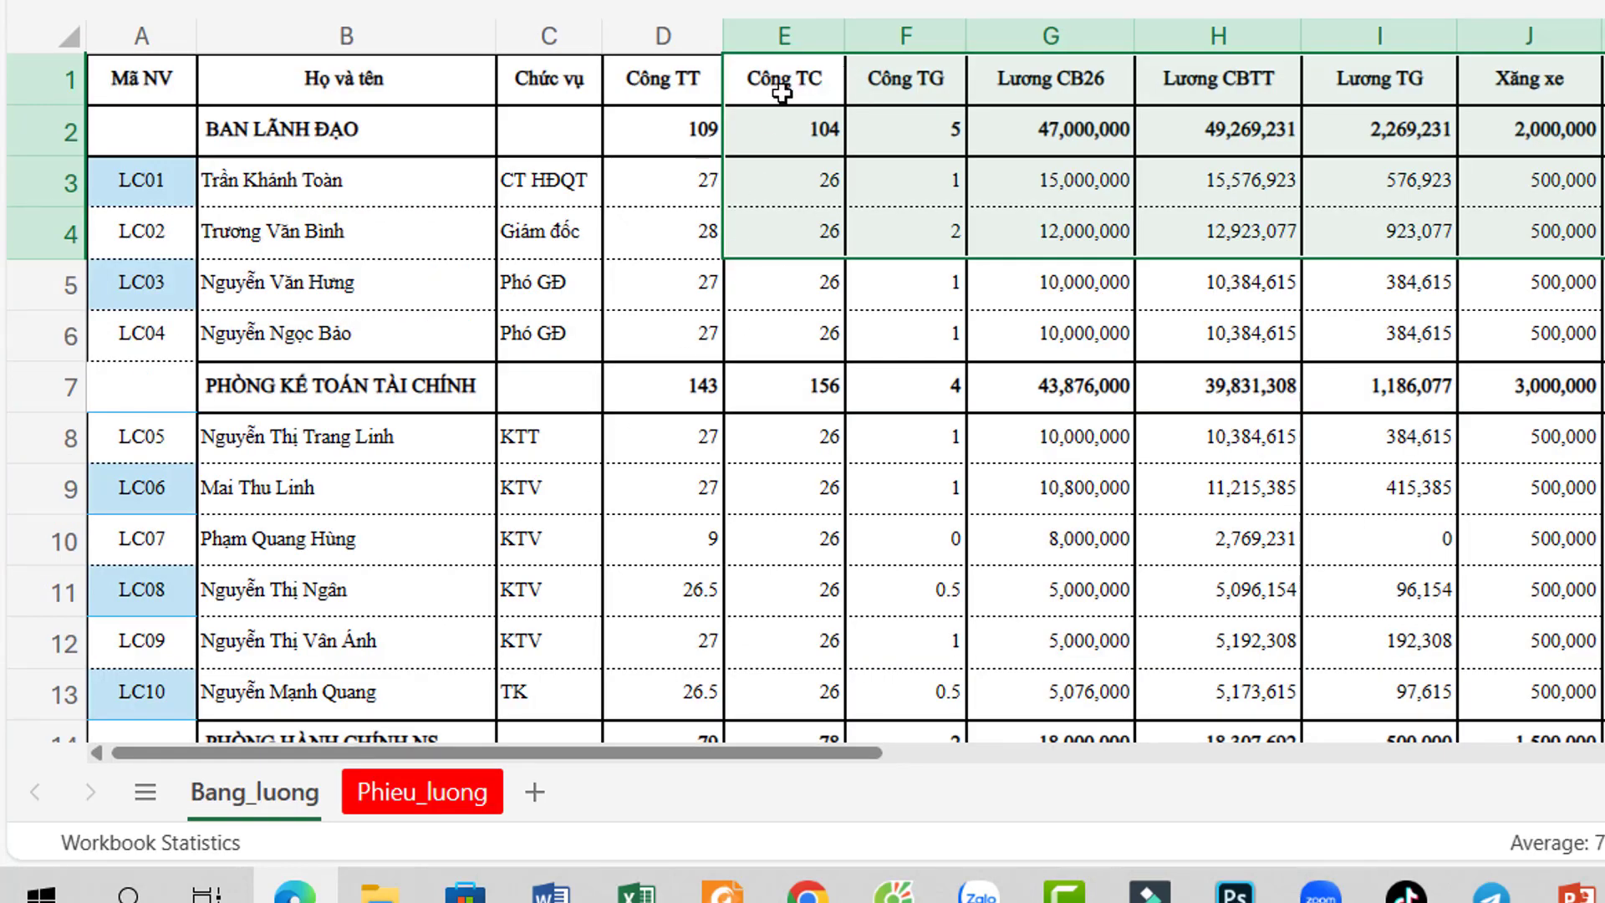
{"action": "left_click", "coordinate": [430, 799]}
Step: In the payslip's cell D11, start a TRANSPOSE formula with a nested XLOOKUP that uses the employee code in B7 as lookup value
{"action": "scroll", "coordinate": [1296, 435], "scroll_direction": "up", "scroll_amount": 3}
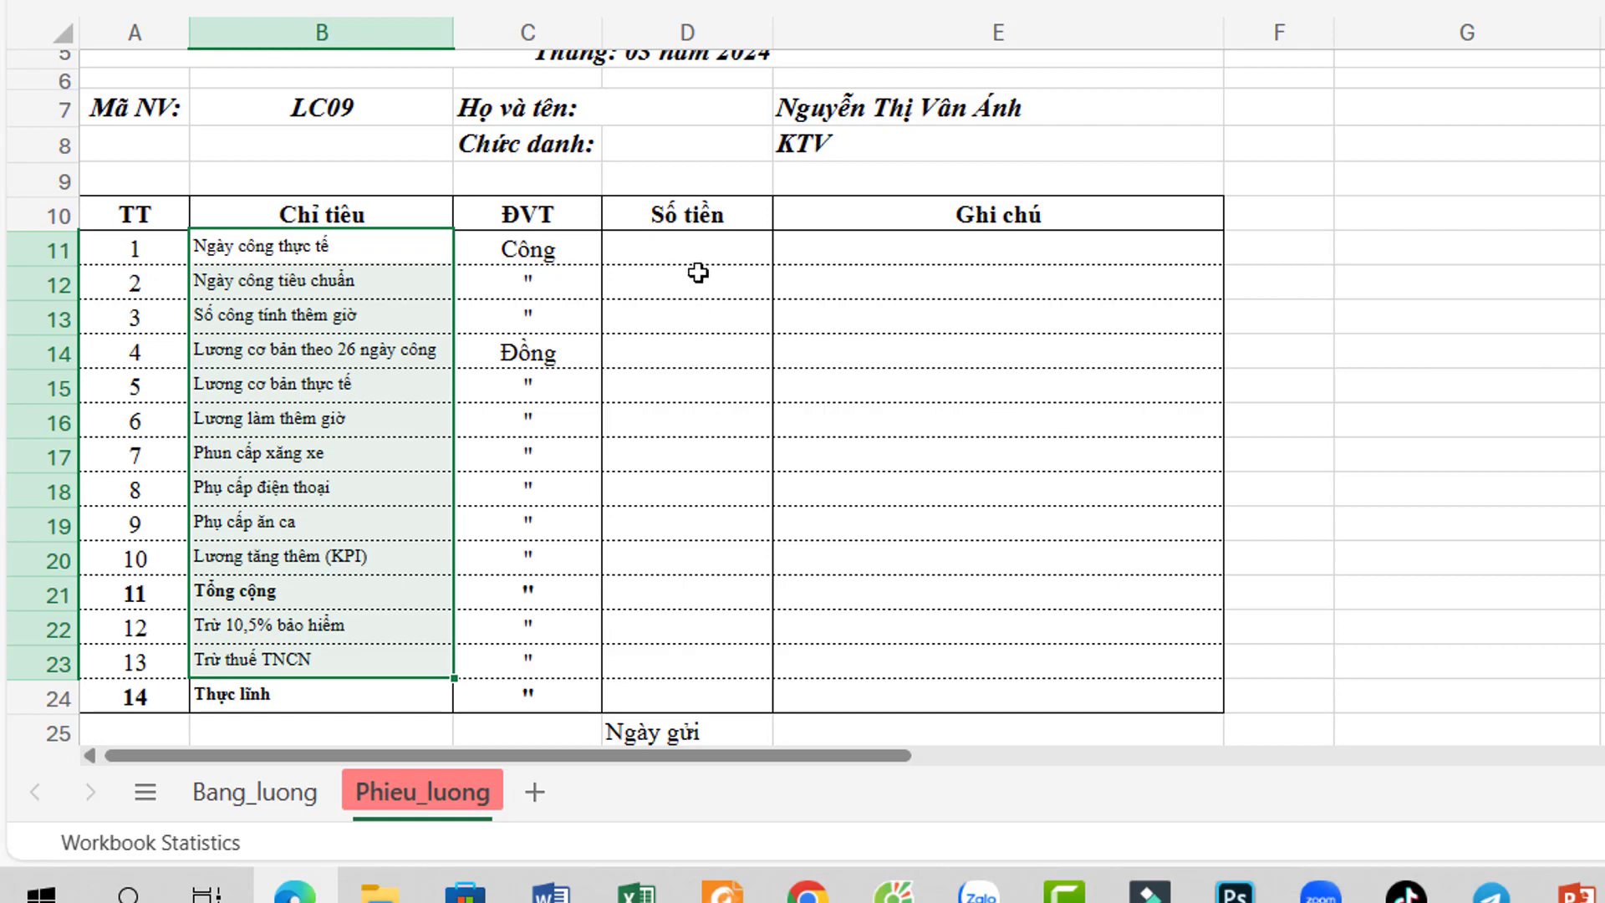
{"action": "scroll", "coordinate": [699, 275], "scroll_direction": "up", "scroll_amount": 1}
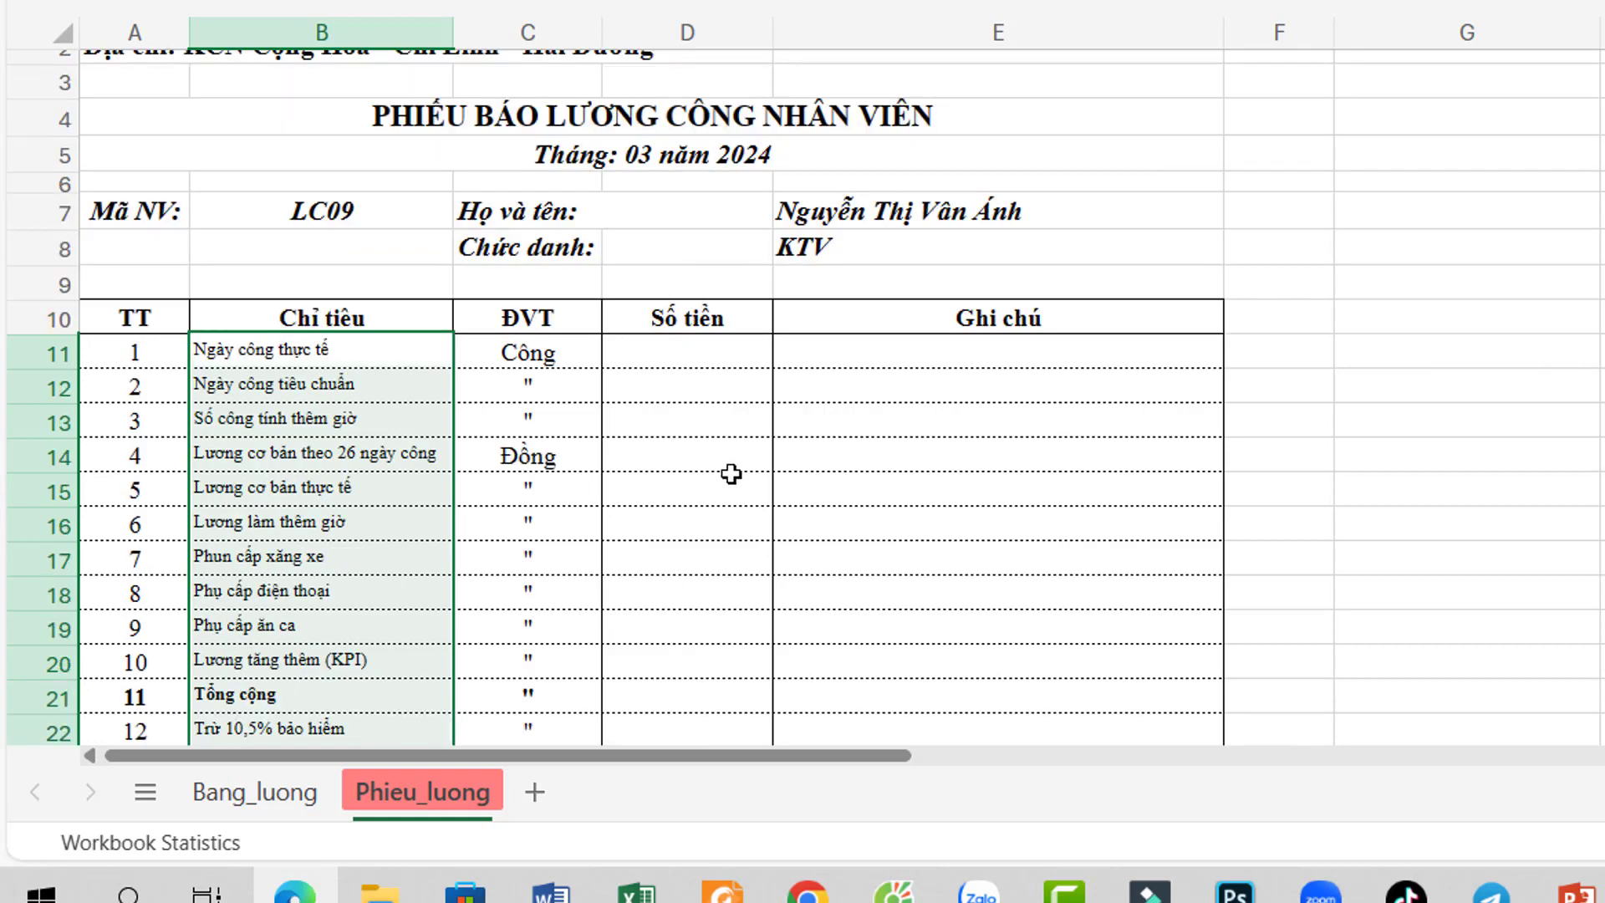
{"action": "left_click", "coordinate": [665, 354]}
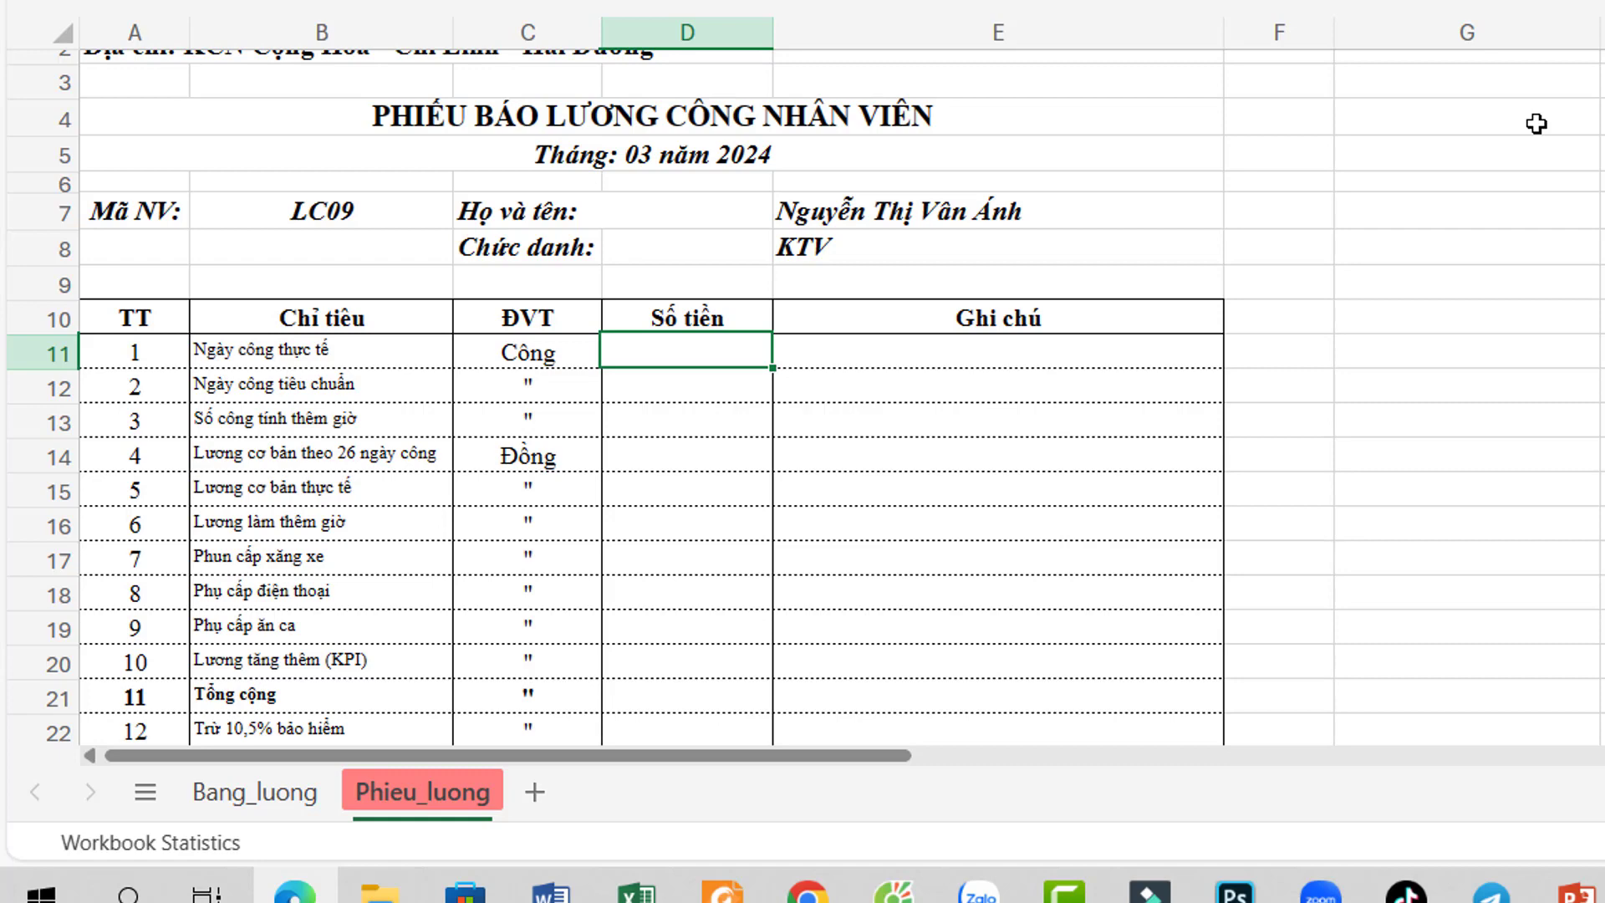
{"action": "type", "text": "=transpos"}
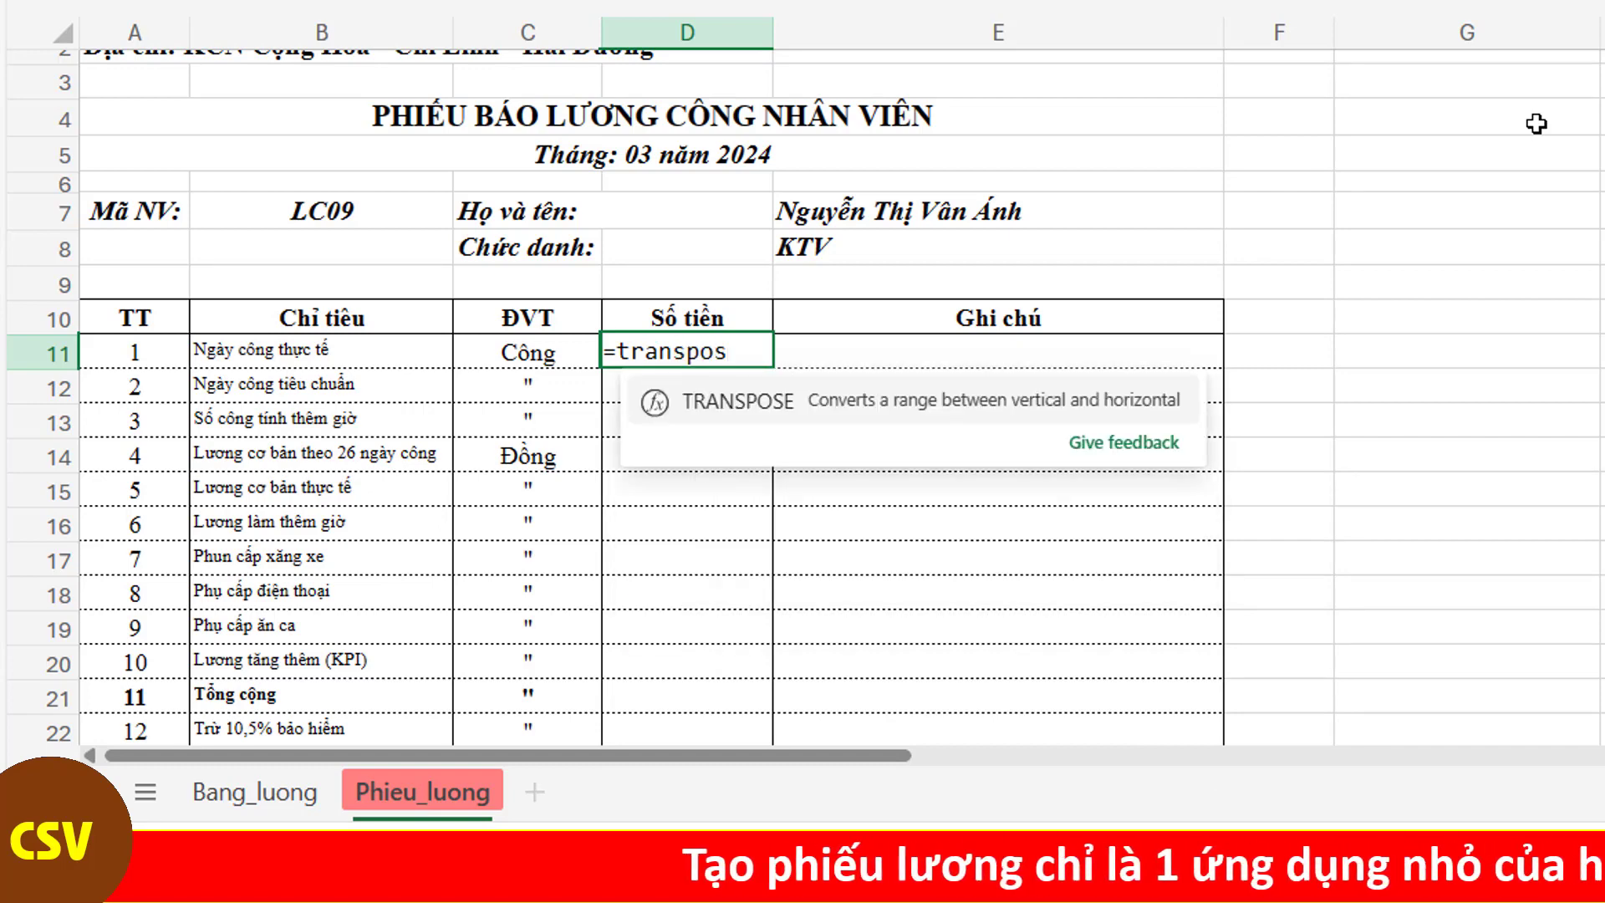
{"action": "type", "text": "e"}
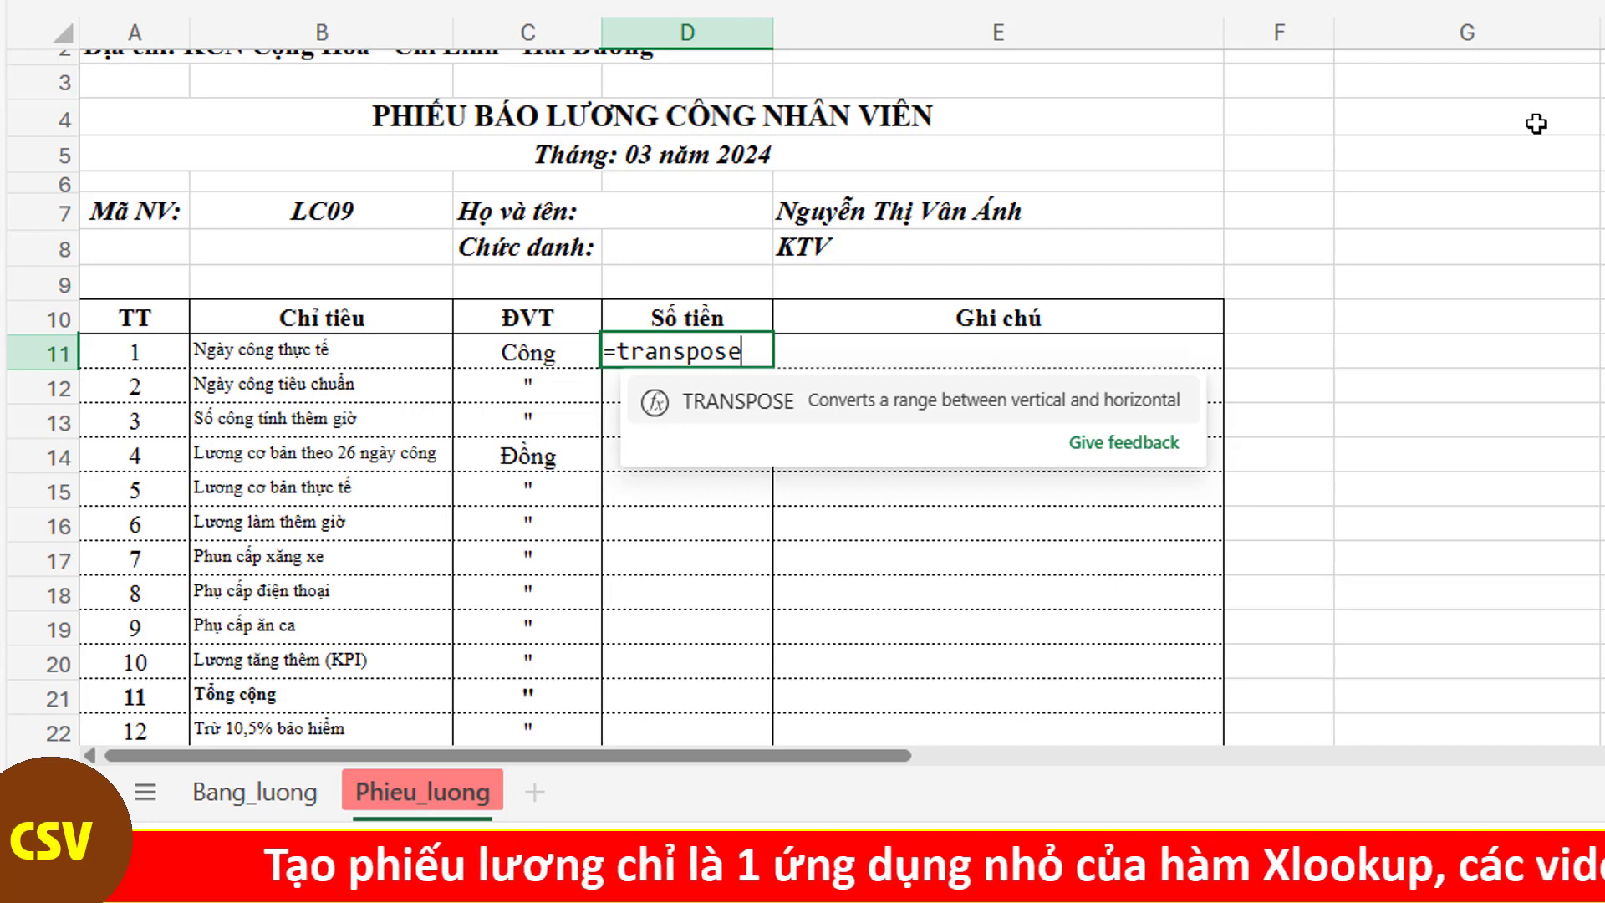
{"action": "type", "text": "("}
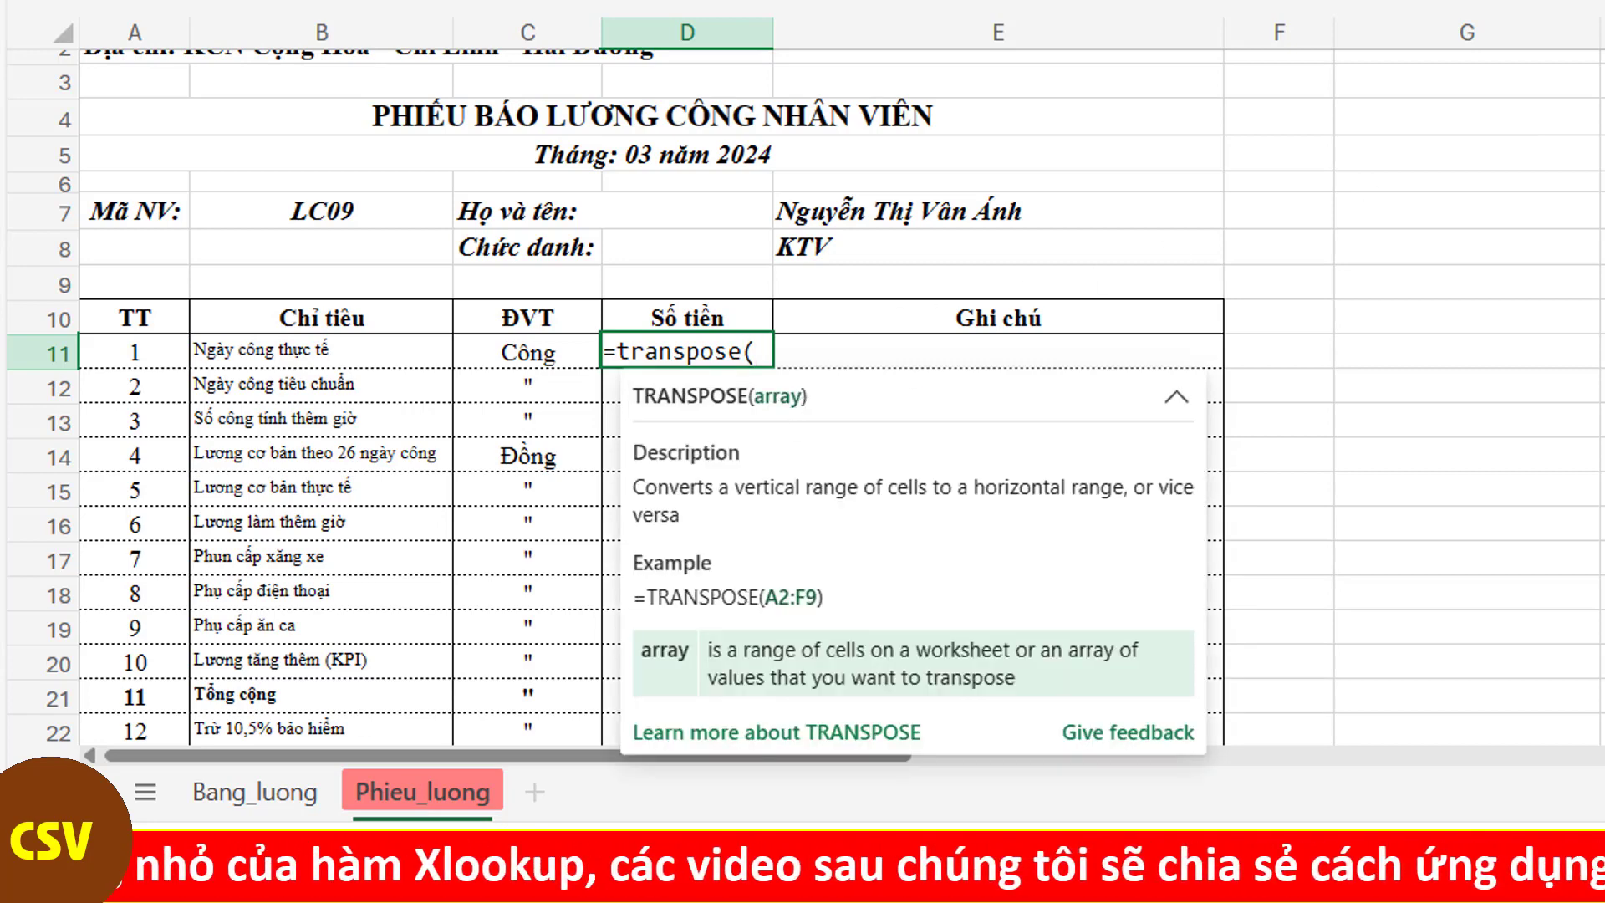
{"action": "type", "text": "xlookup("}
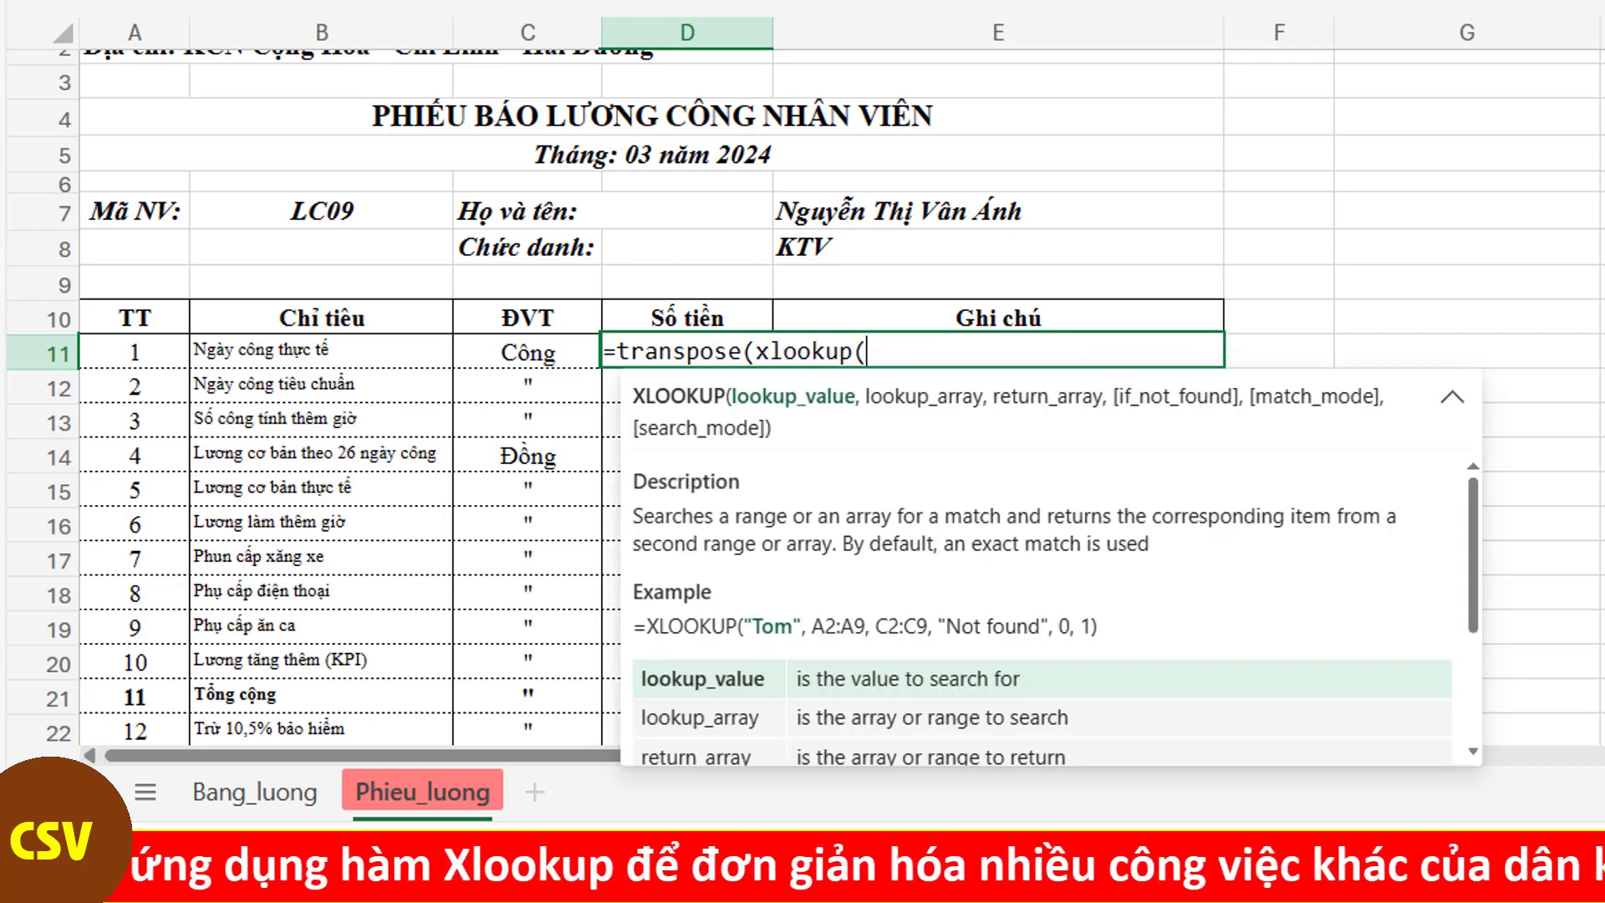
{"action": "left_click", "coordinate": [276, 213]}
{"action": "type", "text": ","}
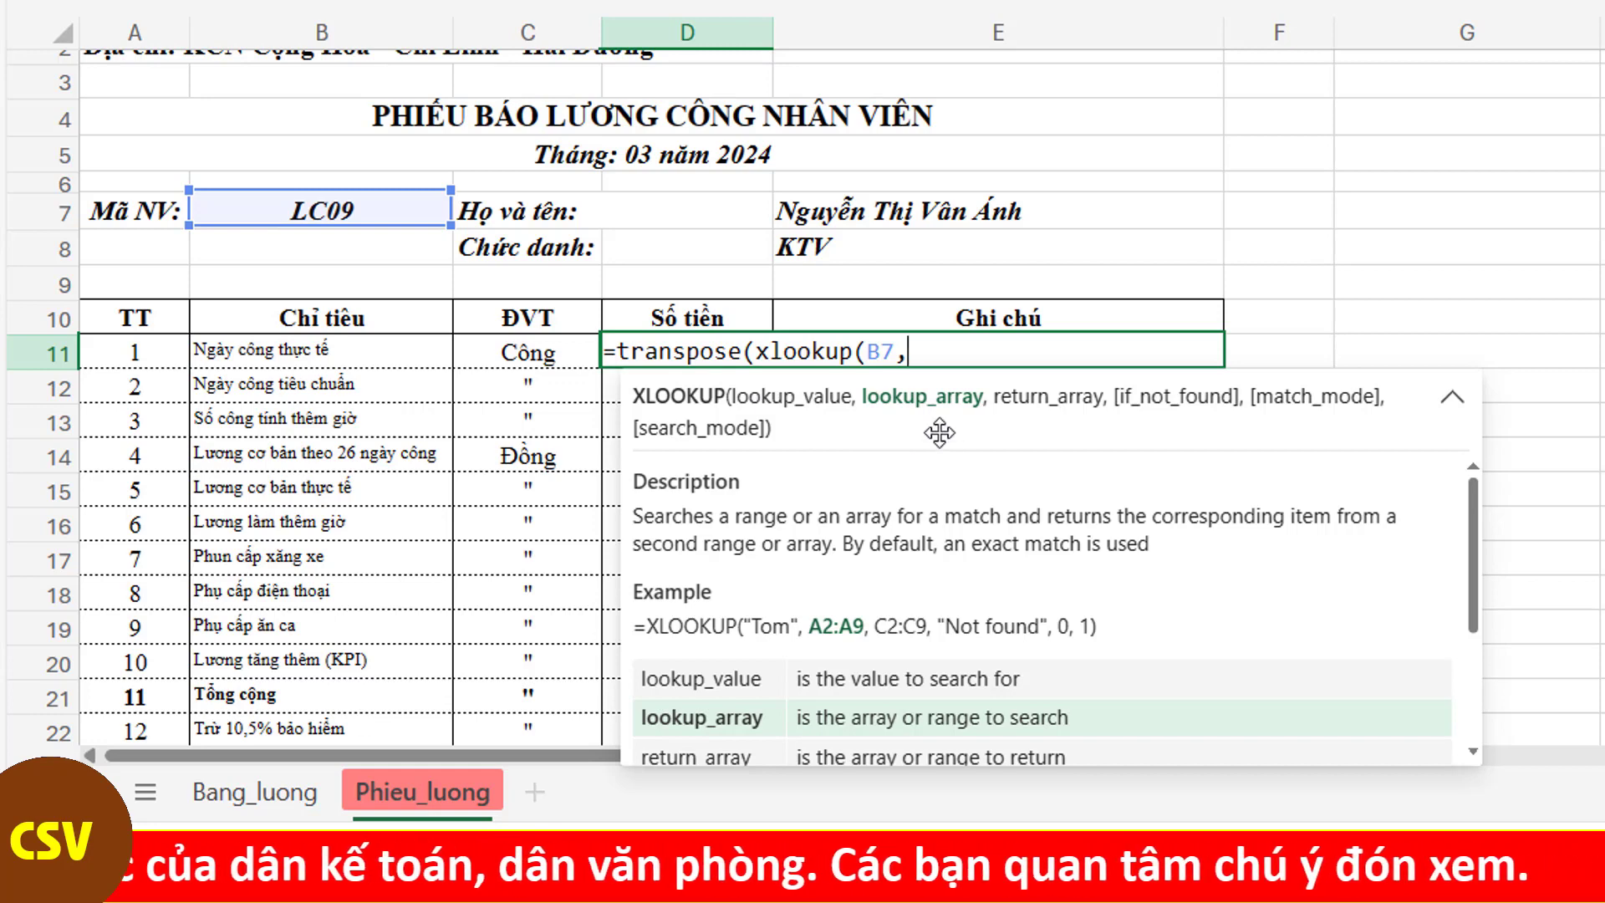
Step: Use the employee codes in A3:A37 of the Bang_luong sheet as the XLOOKUP lookup array
{"action": "left_click", "coordinate": [245, 798]}
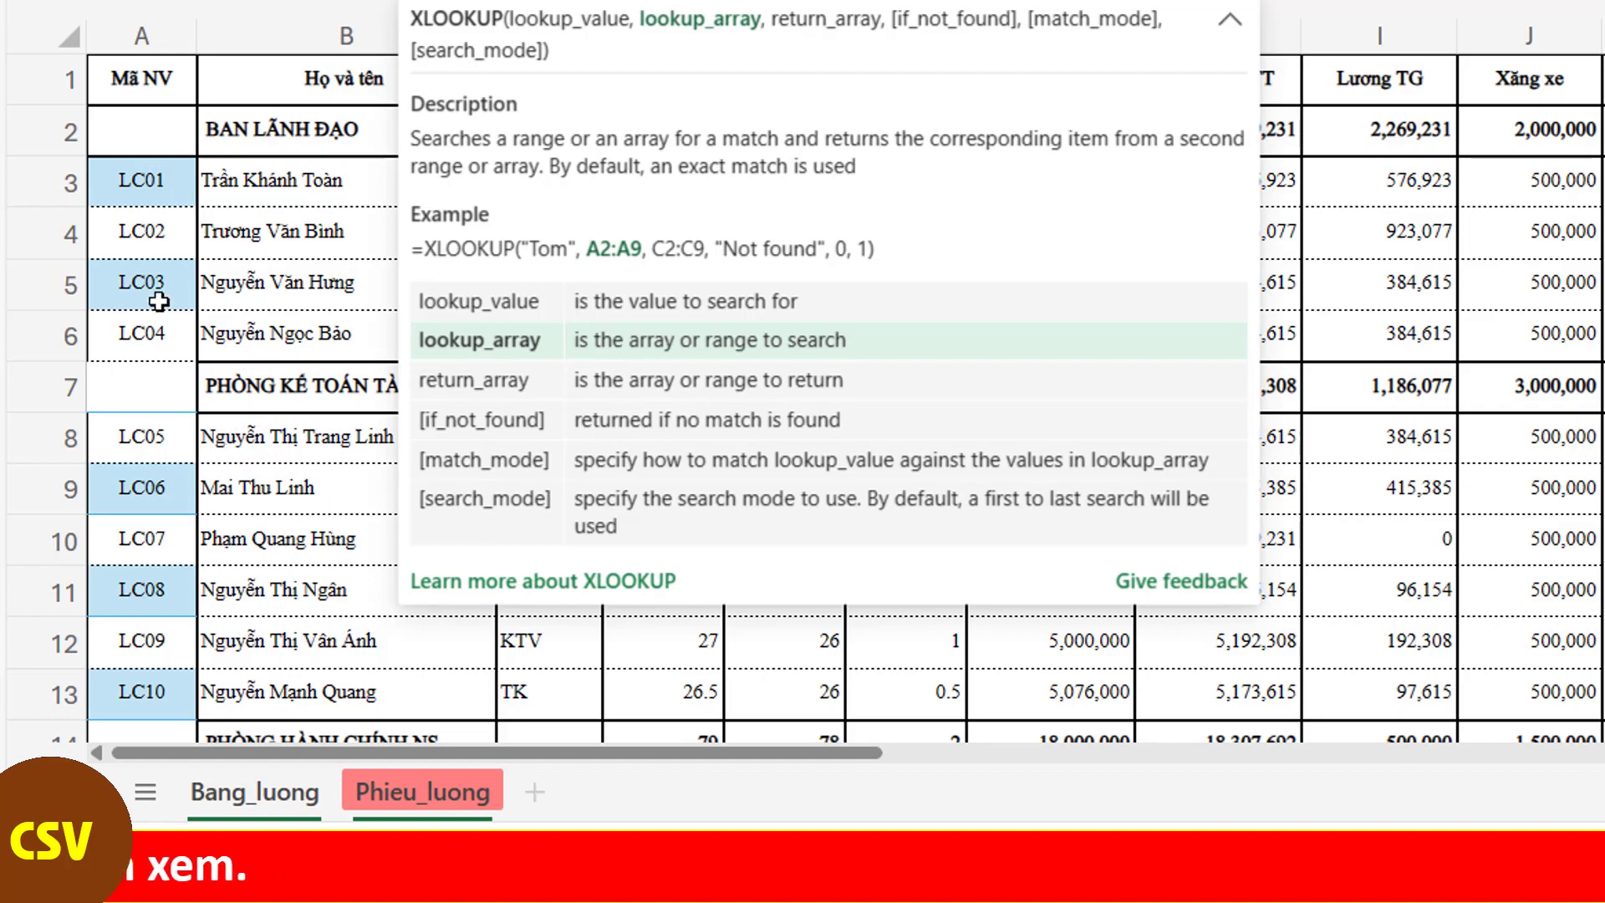
{"action": "left_click_drag", "start_coordinate": [137, 179], "coordinate": [176, 395]}
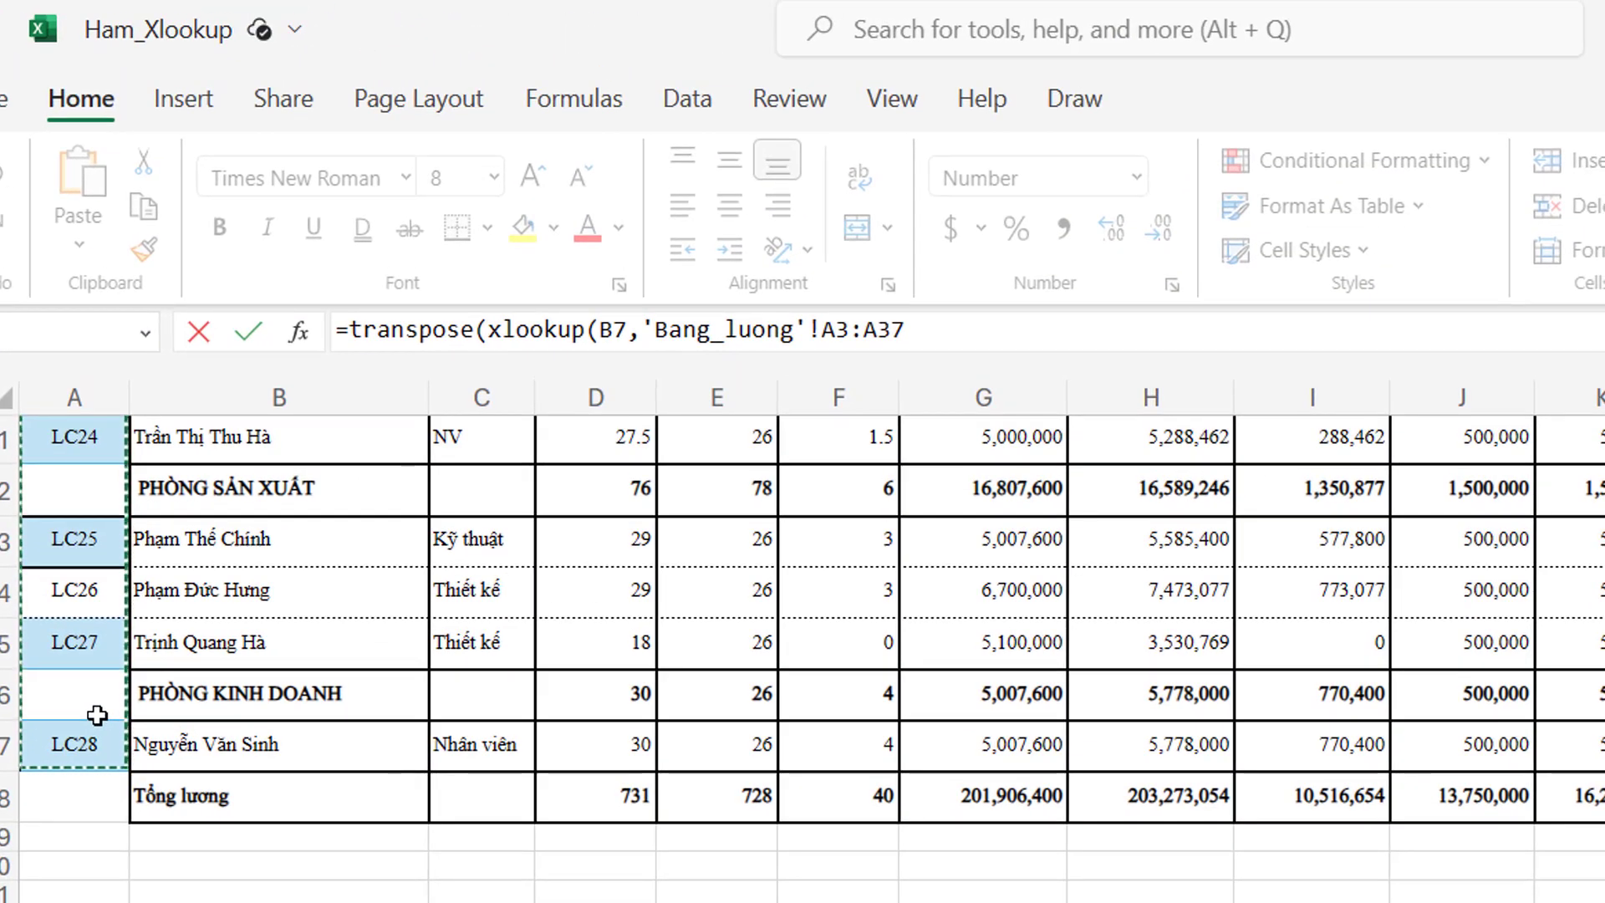
{"action": "type", "text": ","}
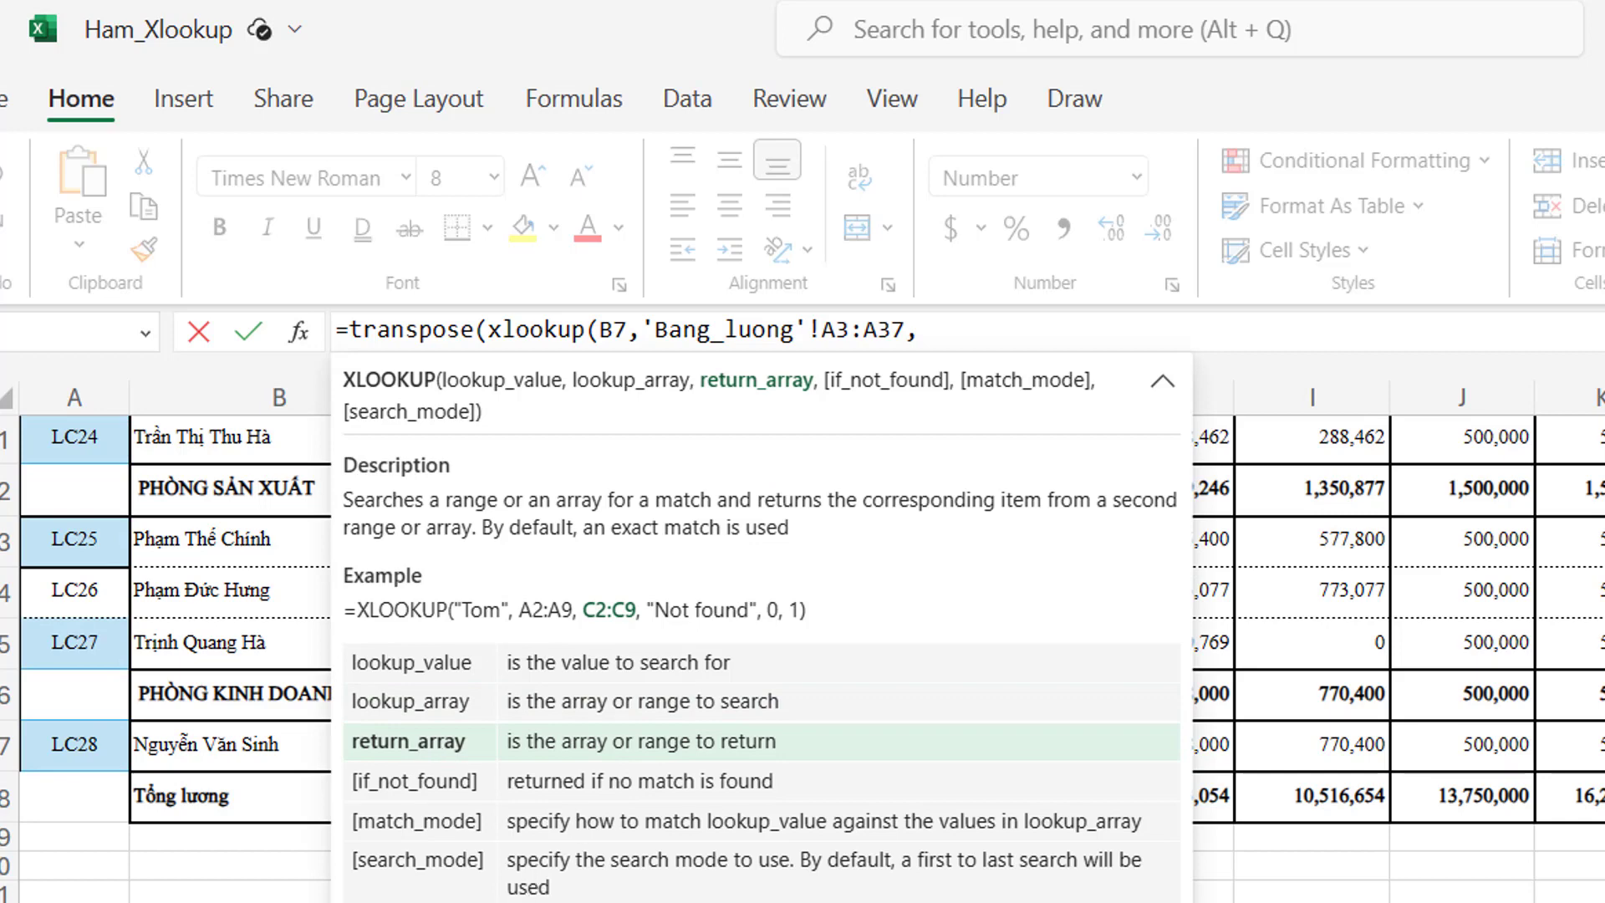
Step: Use the range D3:Q37 of the Bang_luong sheet as the XLOOKUP return array
{"action": "scroll", "coordinate": [803, 627], "scroll_direction": "right", "scroll_amount": 4}
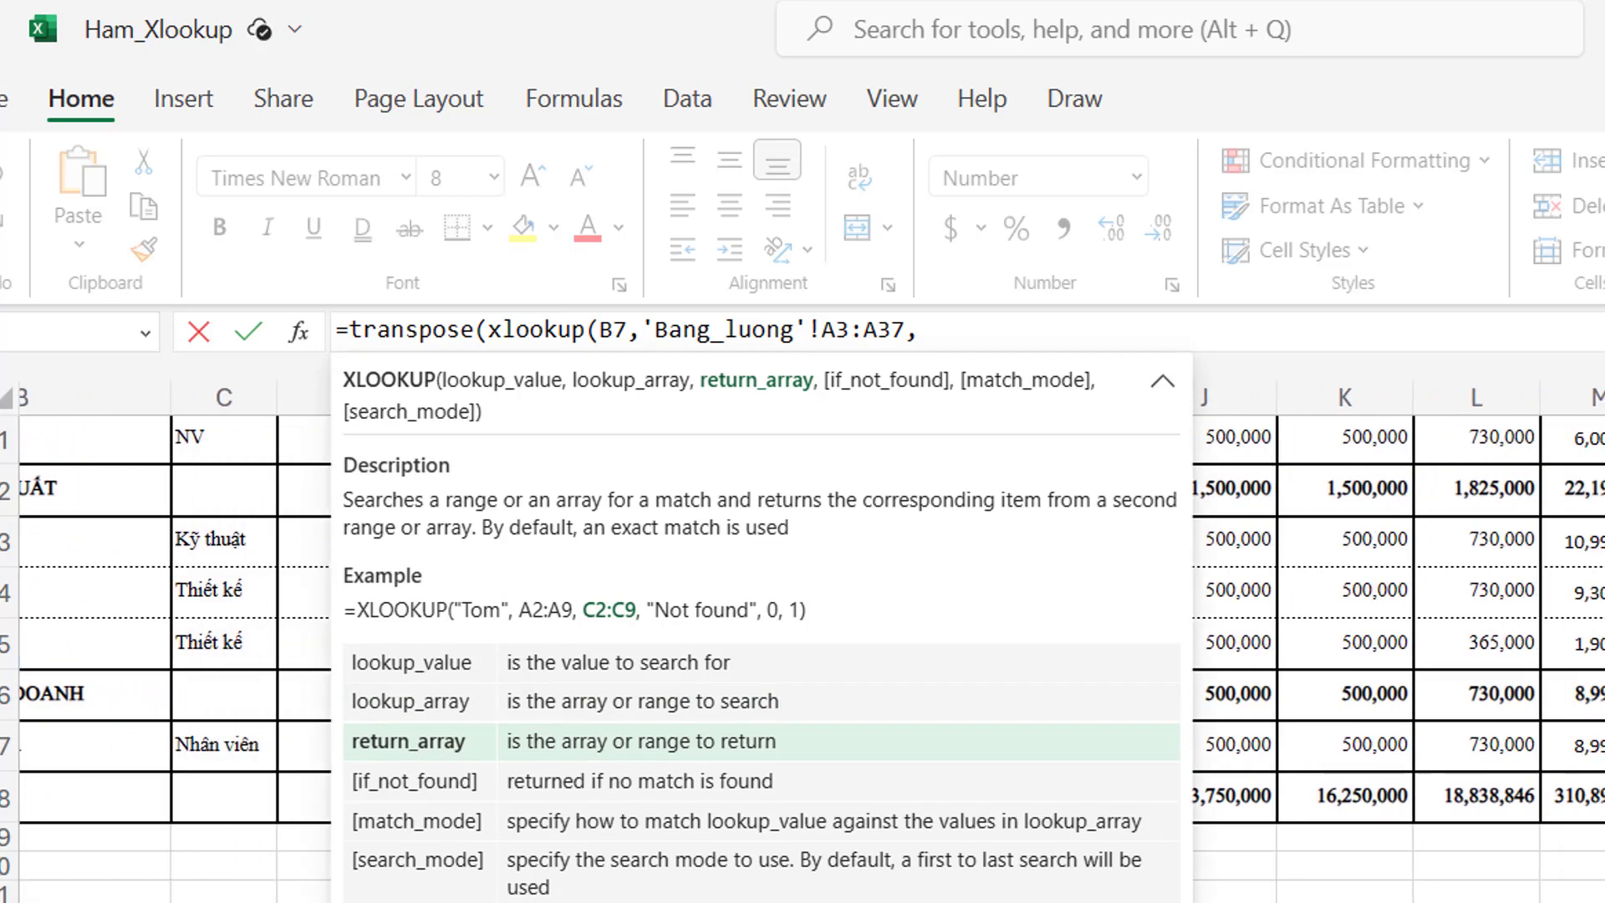
{"action": "scroll", "coordinate": [803, 627], "scroll_direction": "right", "scroll_amount": 2}
{"action": "scroll", "coordinate": [802, 627], "scroll_direction": "down", "scroll_amount": 3}
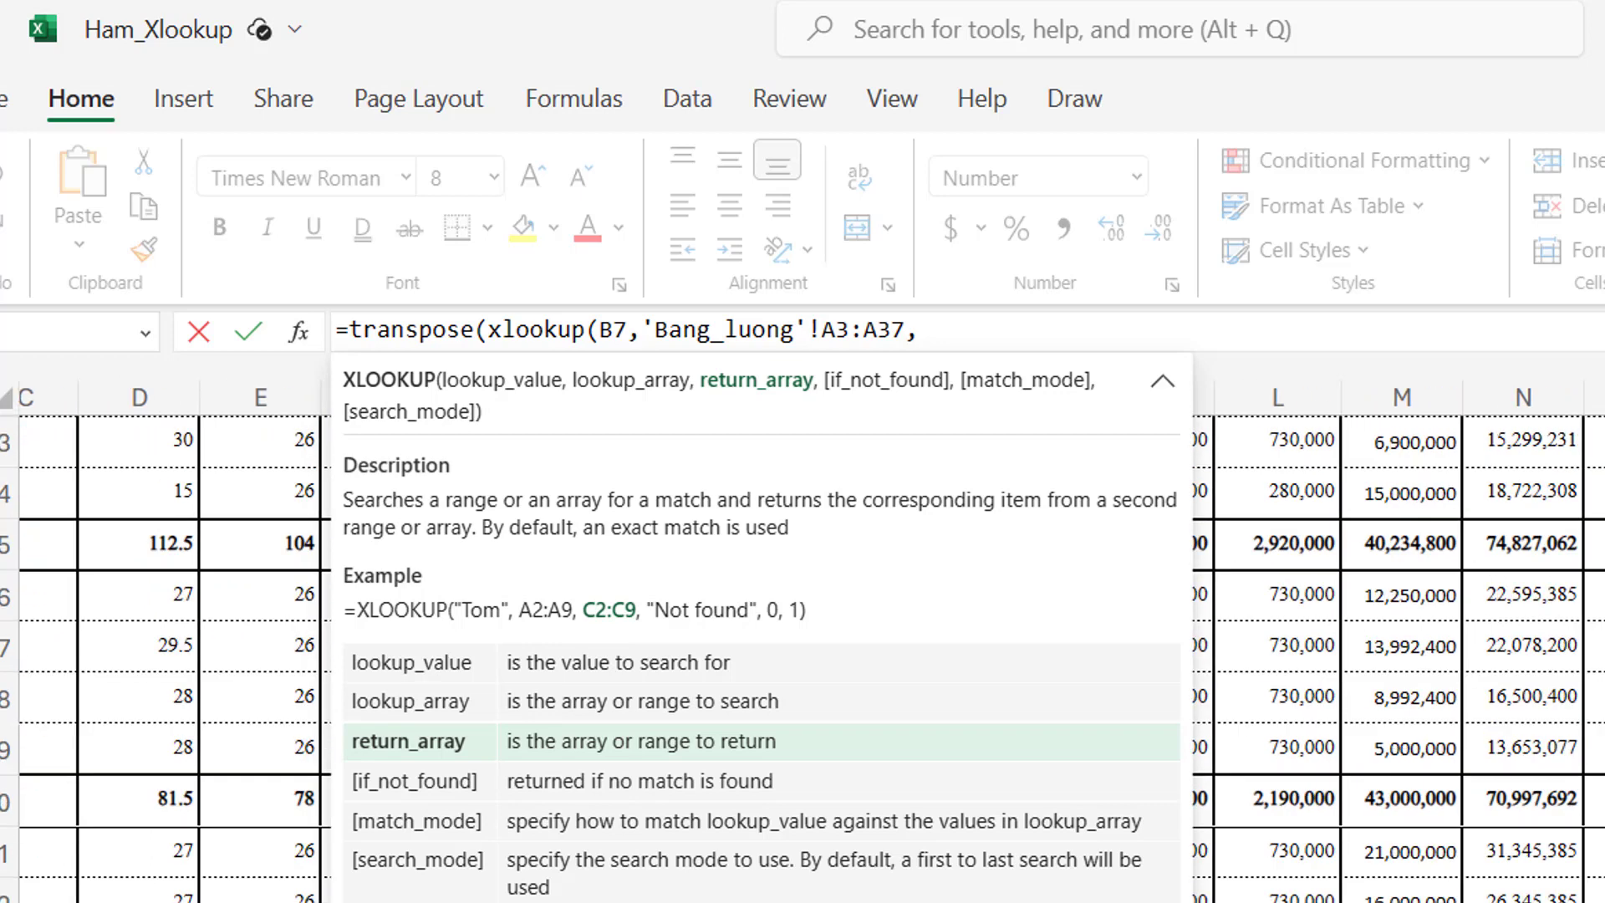
{"action": "scroll", "coordinate": [803, 627], "scroll_direction": "up", "scroll_amount": 5}
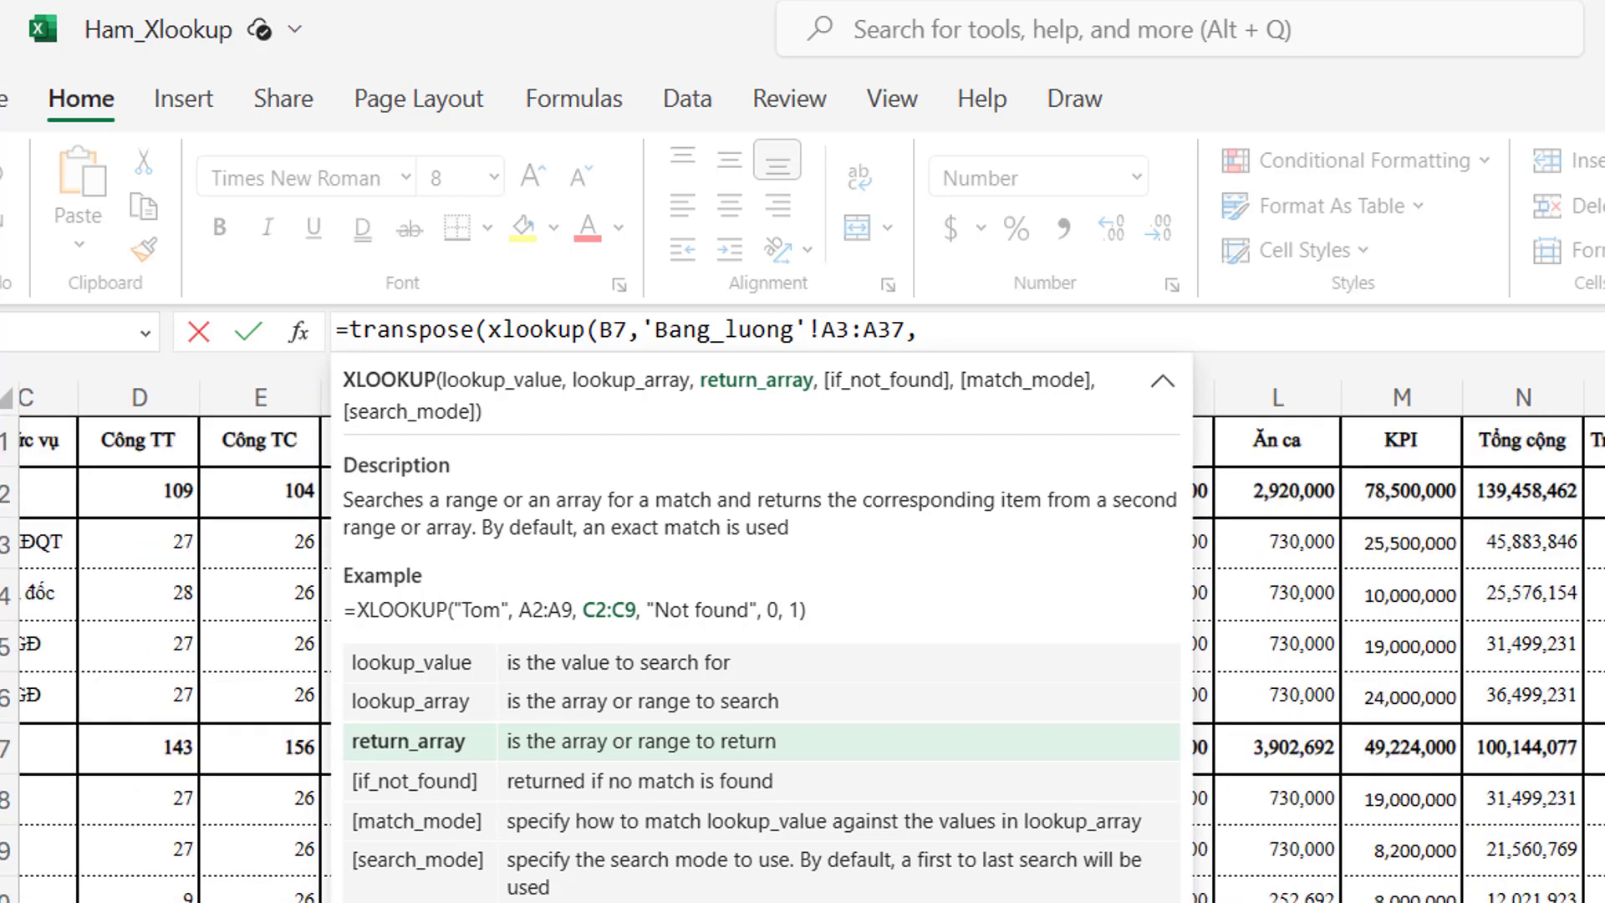
{"action": "scroll", "coordinate": [803, 627], "scroll_direction": "left", "scroll_amount": 2}
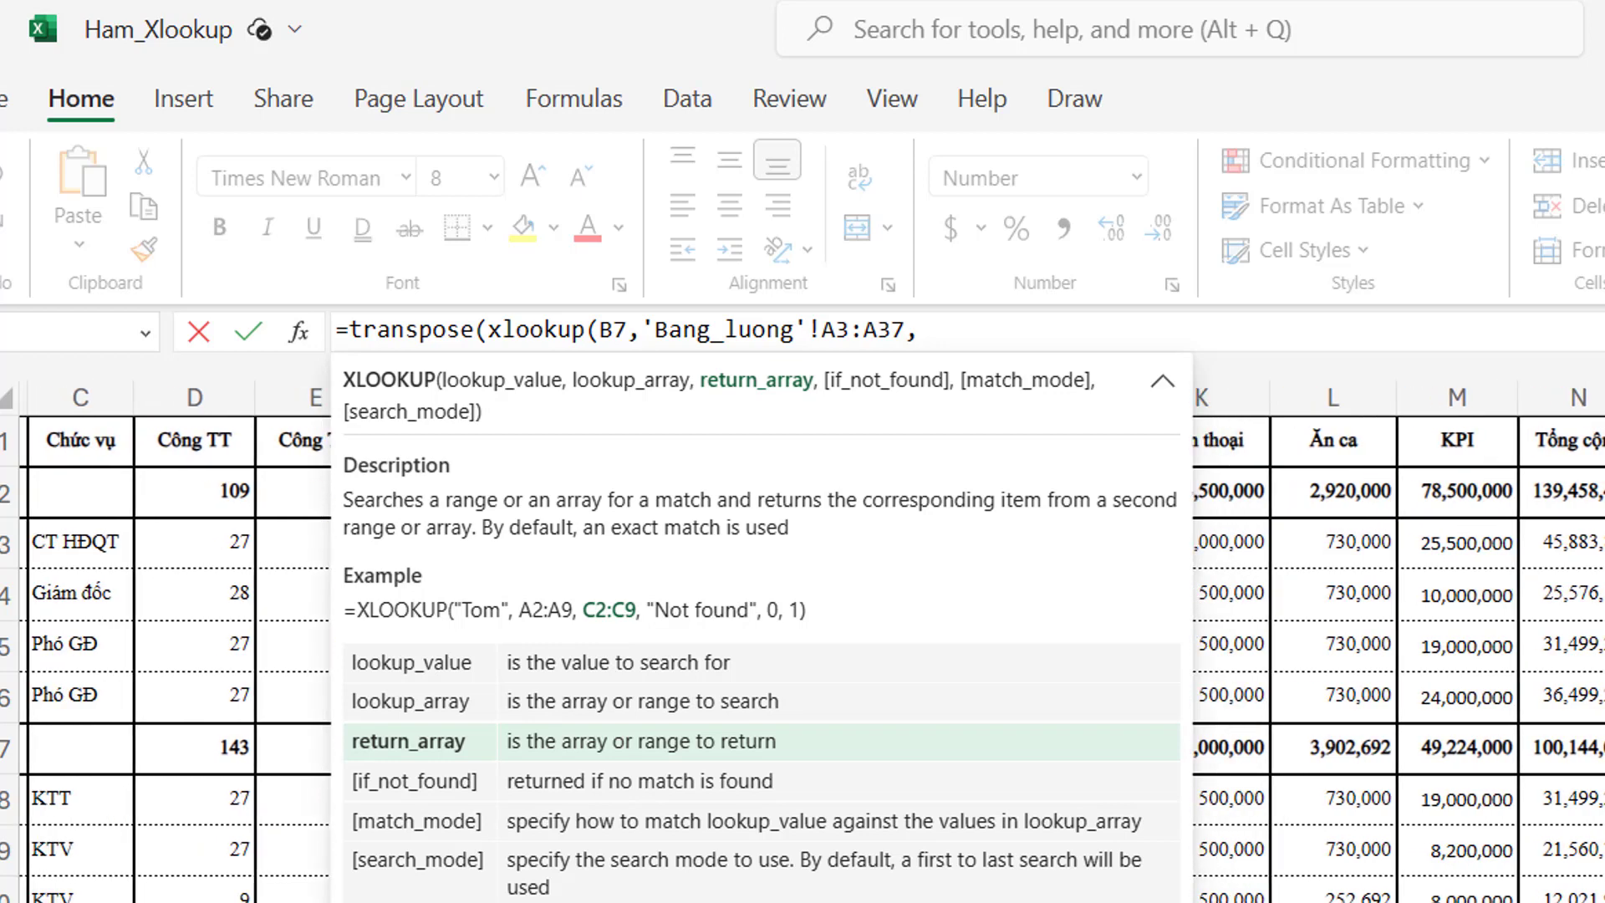
{"action": "scroll", "coordinate": [802, 627], "scroll_direction": "right", "scroll_amount": 1}
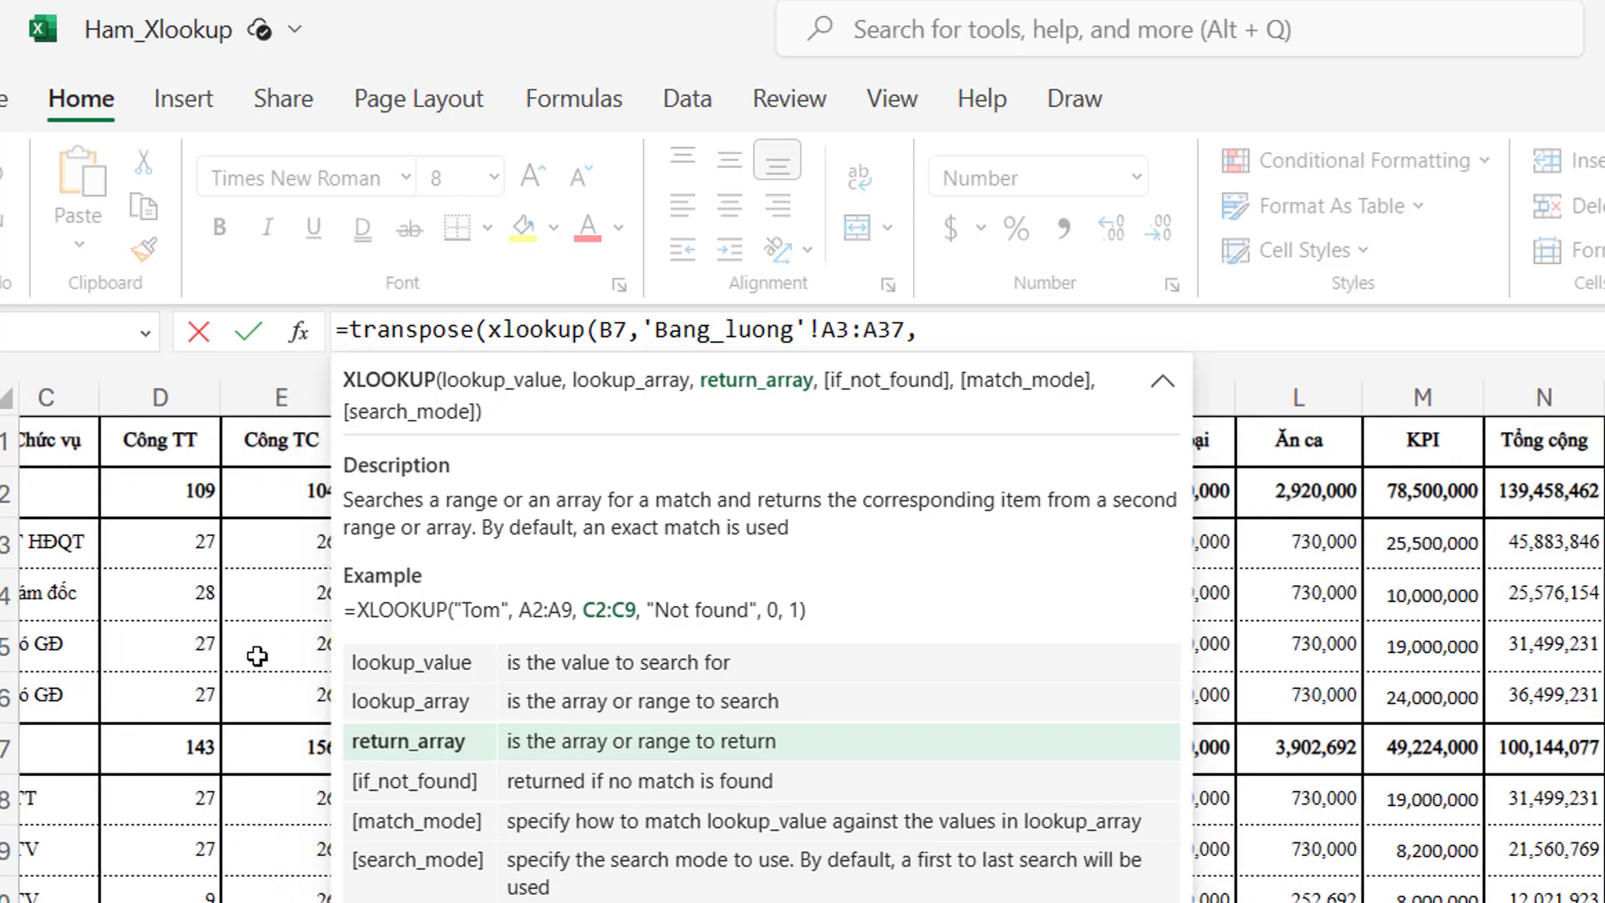
{"action": "left_click_drag", "start_coordinate": [164, 535], "coordinate": [1604, 902]}
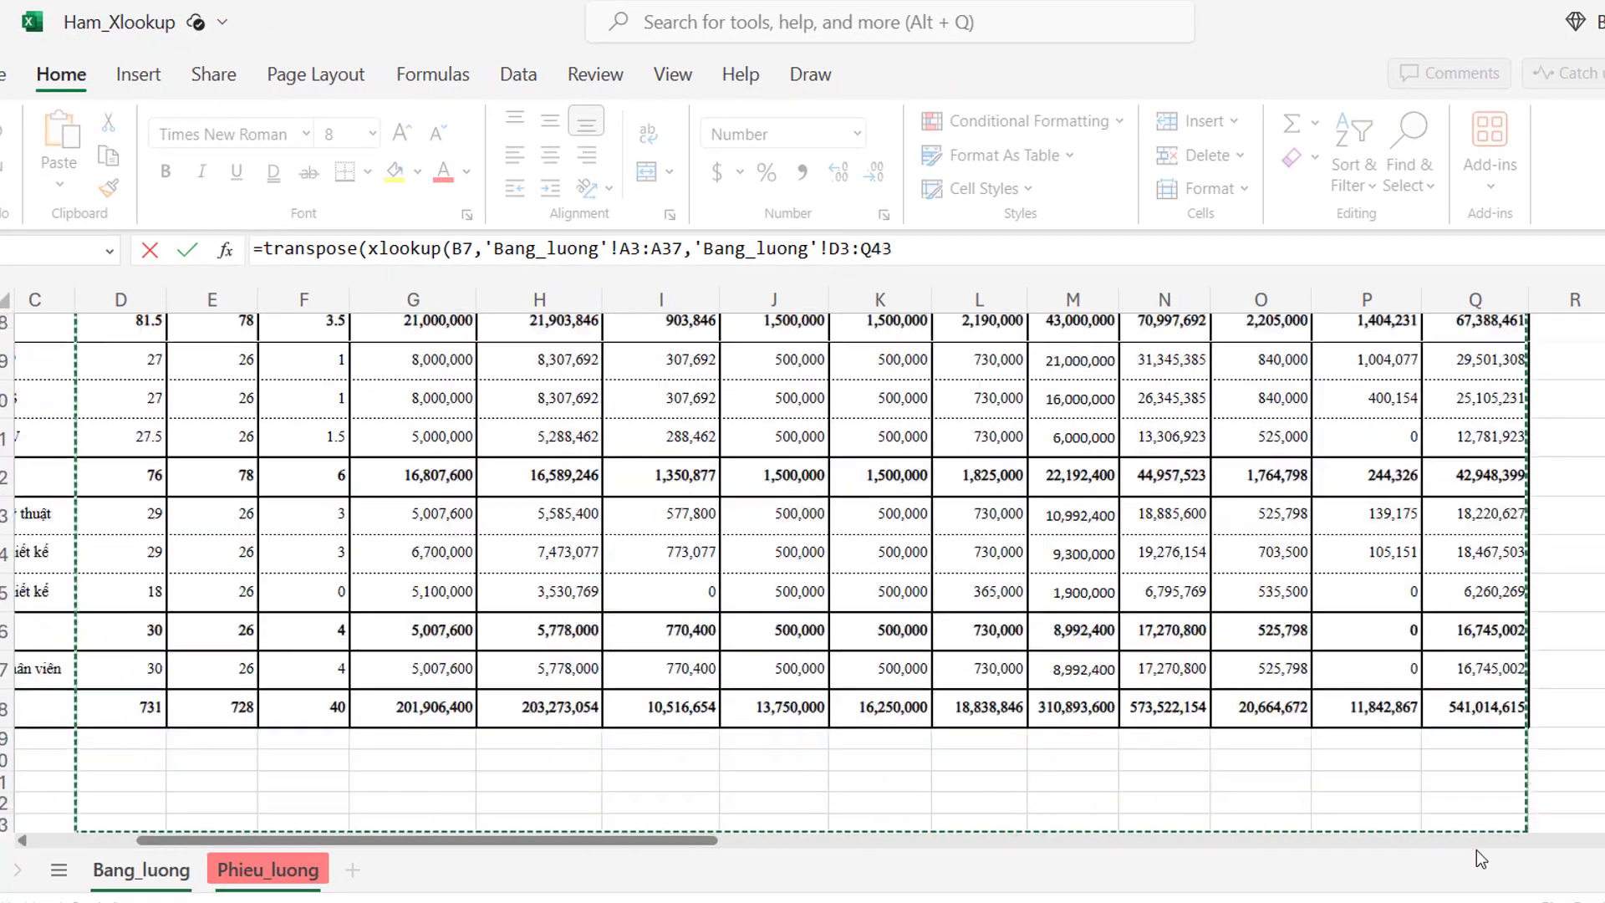
{"action": "left_click_drag", "start_coordinate": [1477, 850], "coordinate": [1480, 607]}
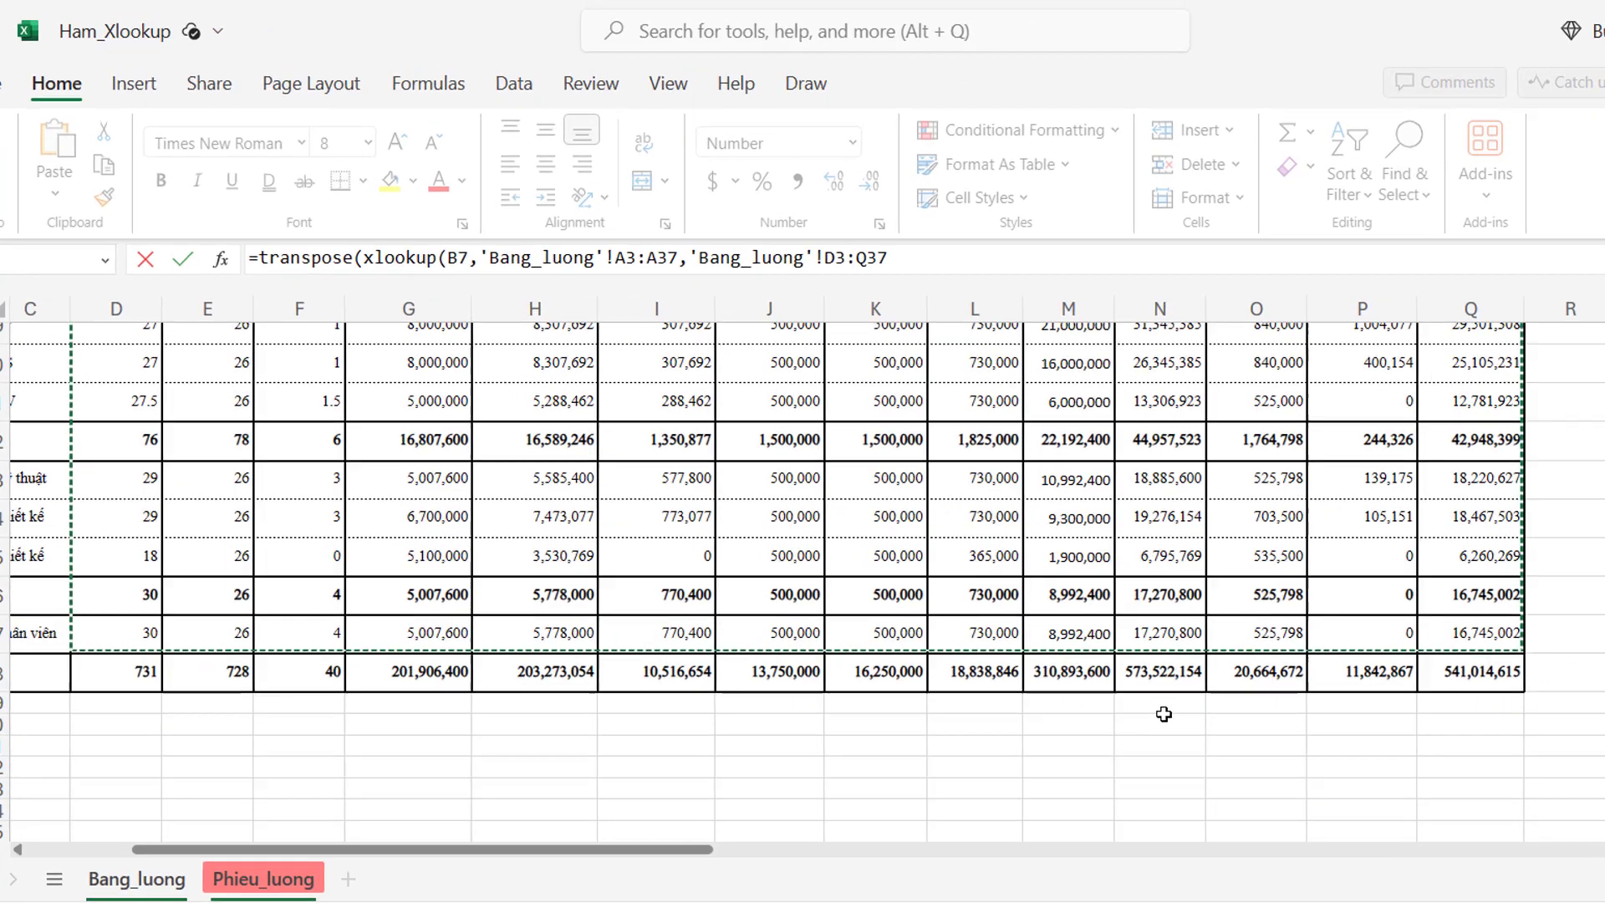
Step: Close both functions, enter the formula, and review the Số tiền column down to the Thực lĩnh row
{"action": "type", "text": ")"}
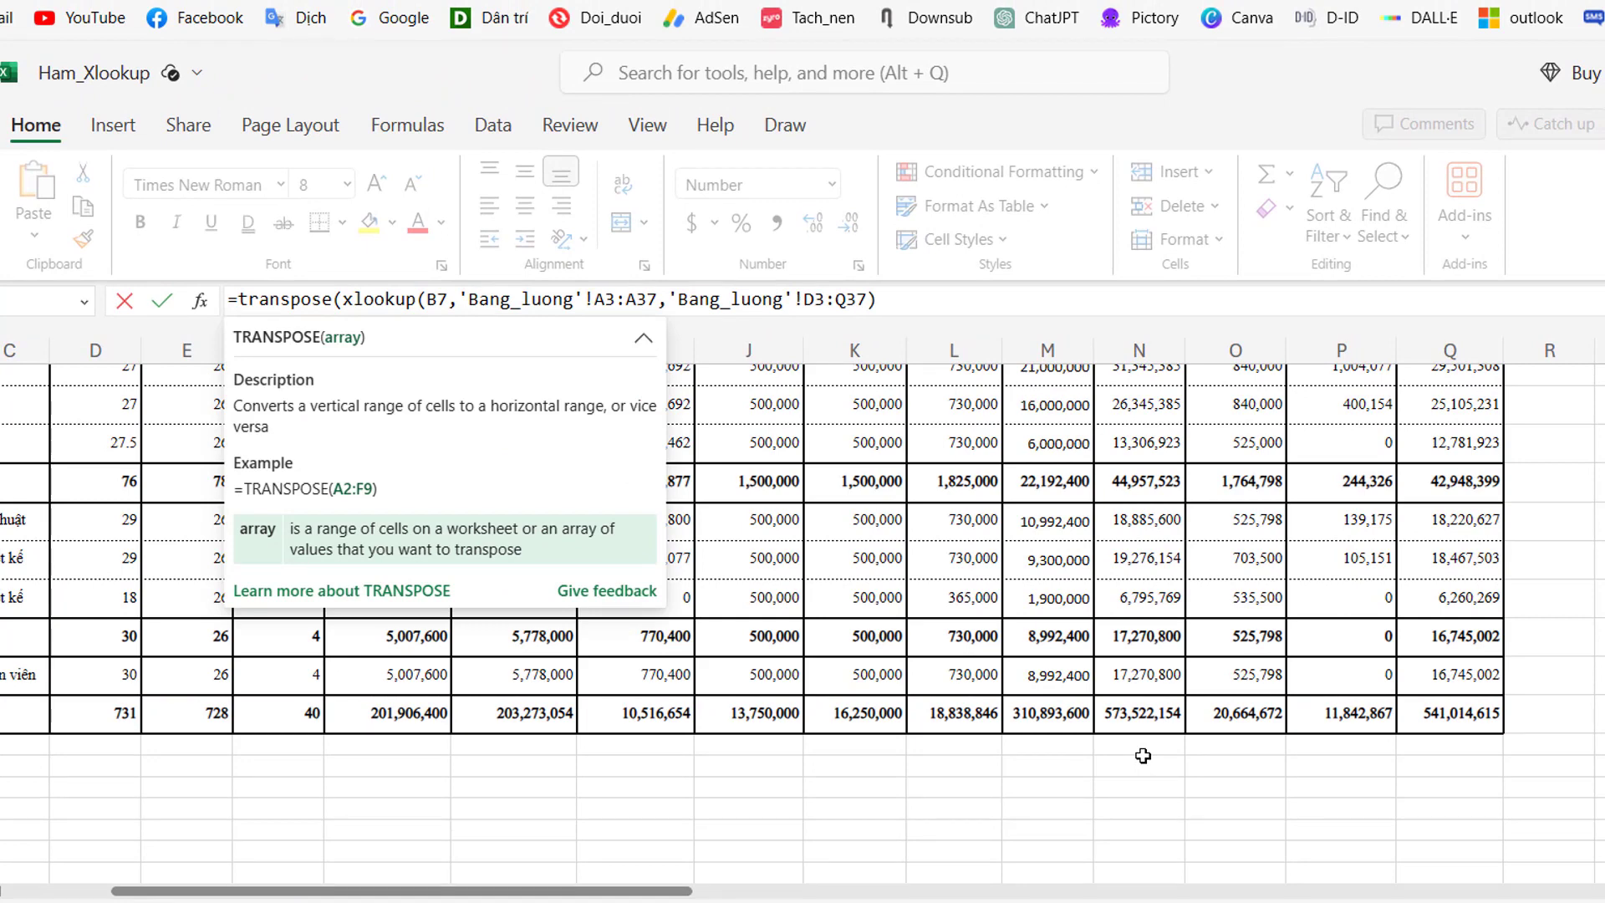
{"action": "type", "text": ")"}
{"action": "key", "text": "Return"}
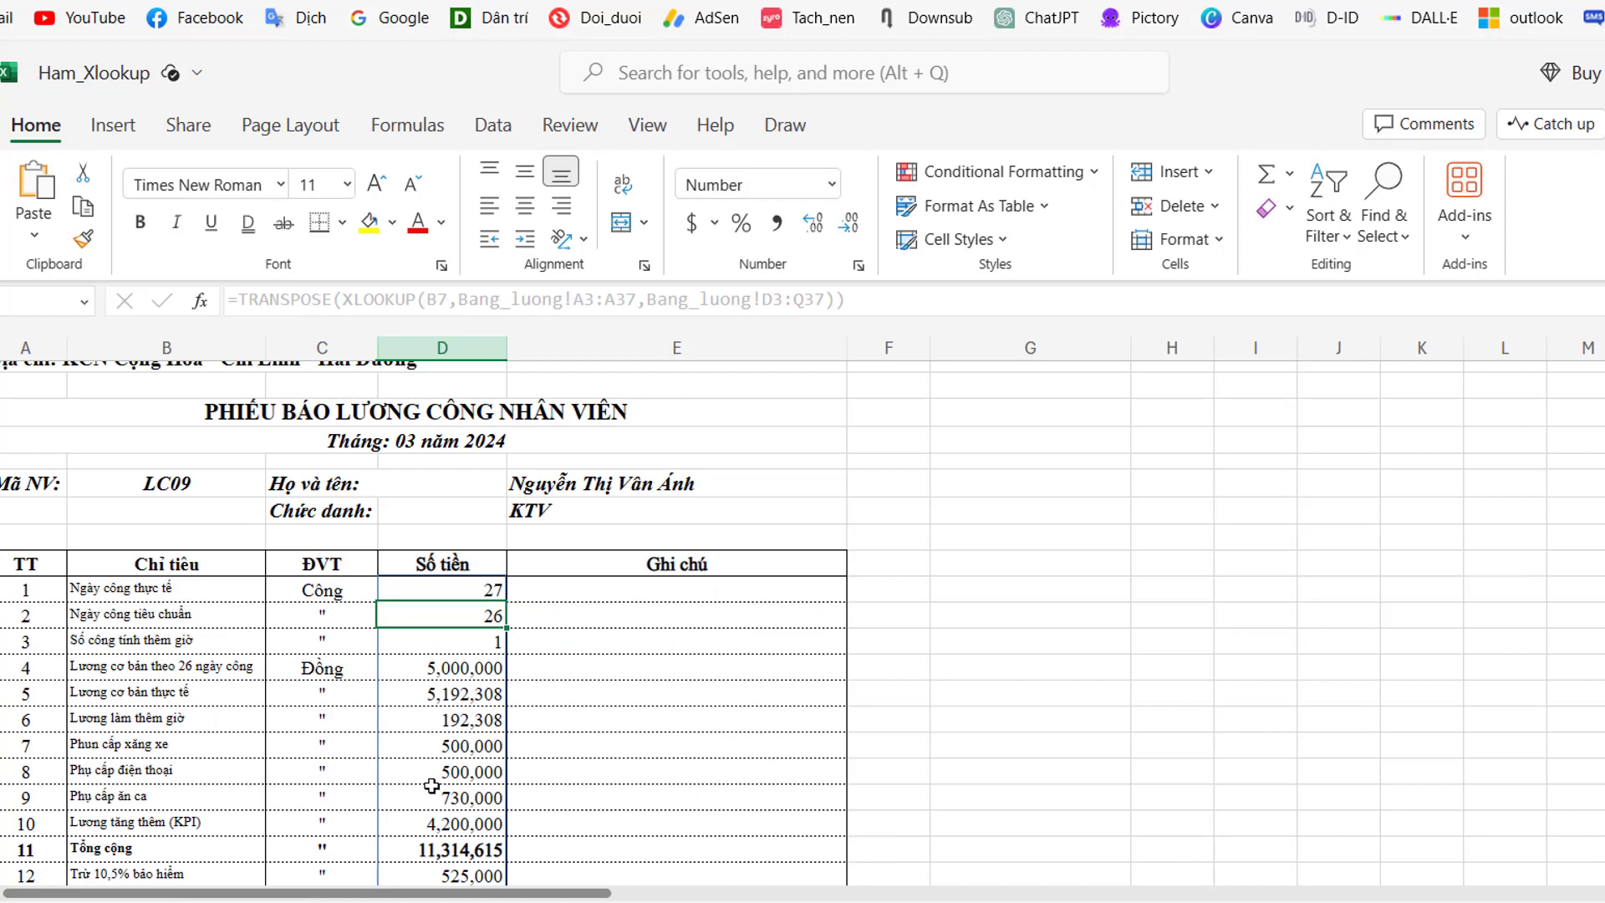
{"action": "scroll", "coordinate": [432, 786], "scroll_direction": "down", "scroll_amount": 1}
{"action": "scroll", "coordinate": [465, 755], "scroll_direction": "down", "scroll_amount": 1}
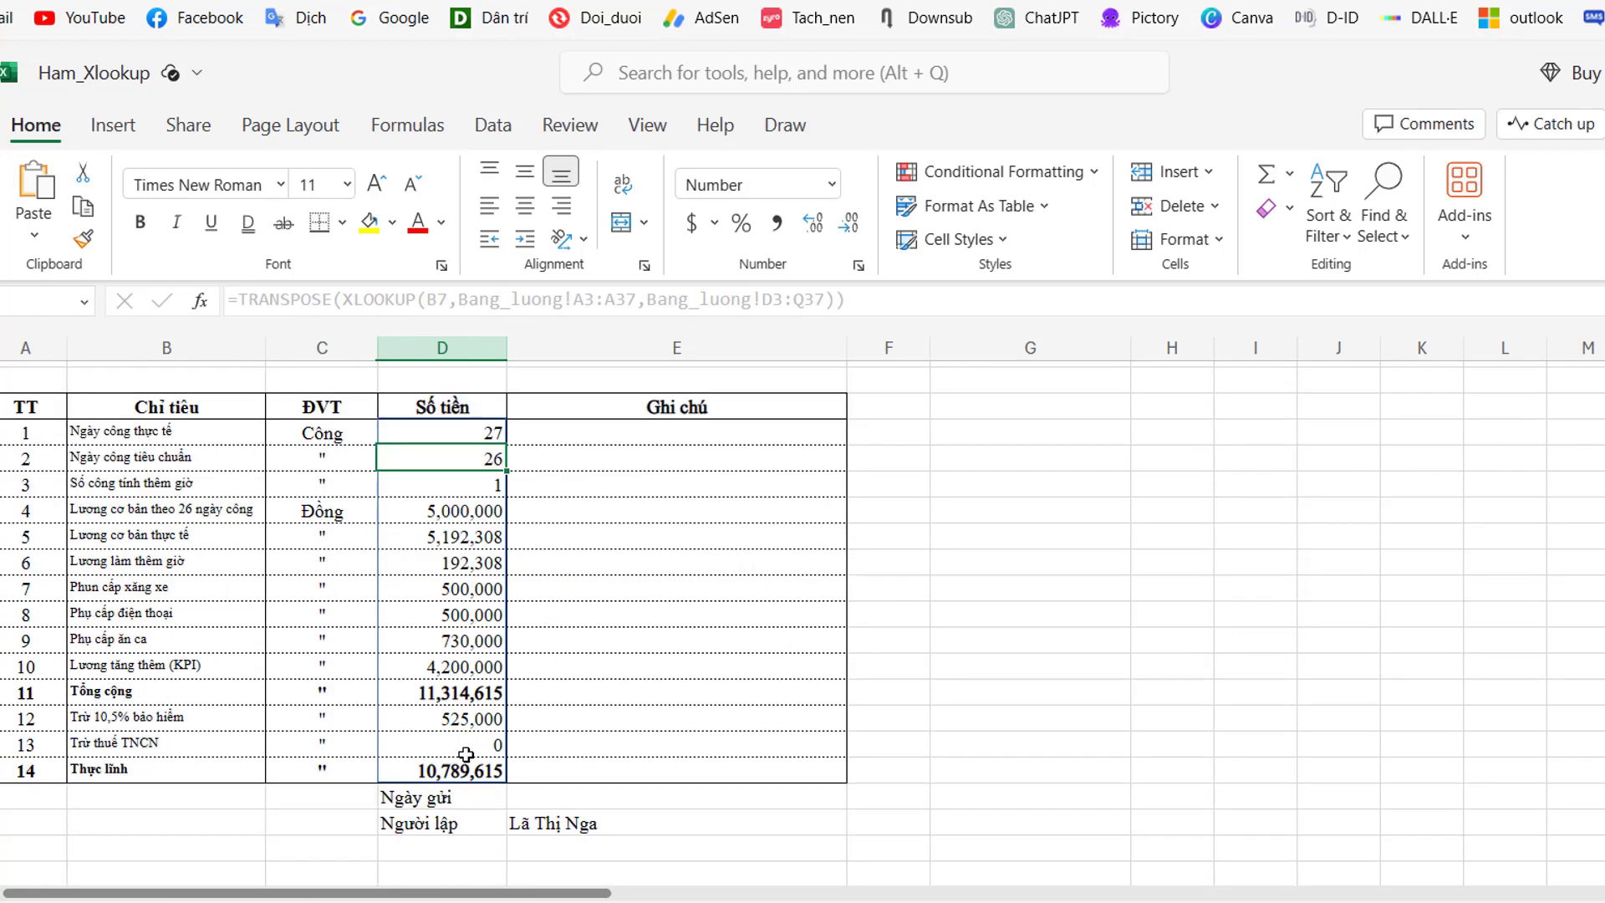
{"action": "scroll", "coordinate": [465, 755], "scroll_direction": "up", "scroll_amount": 1}
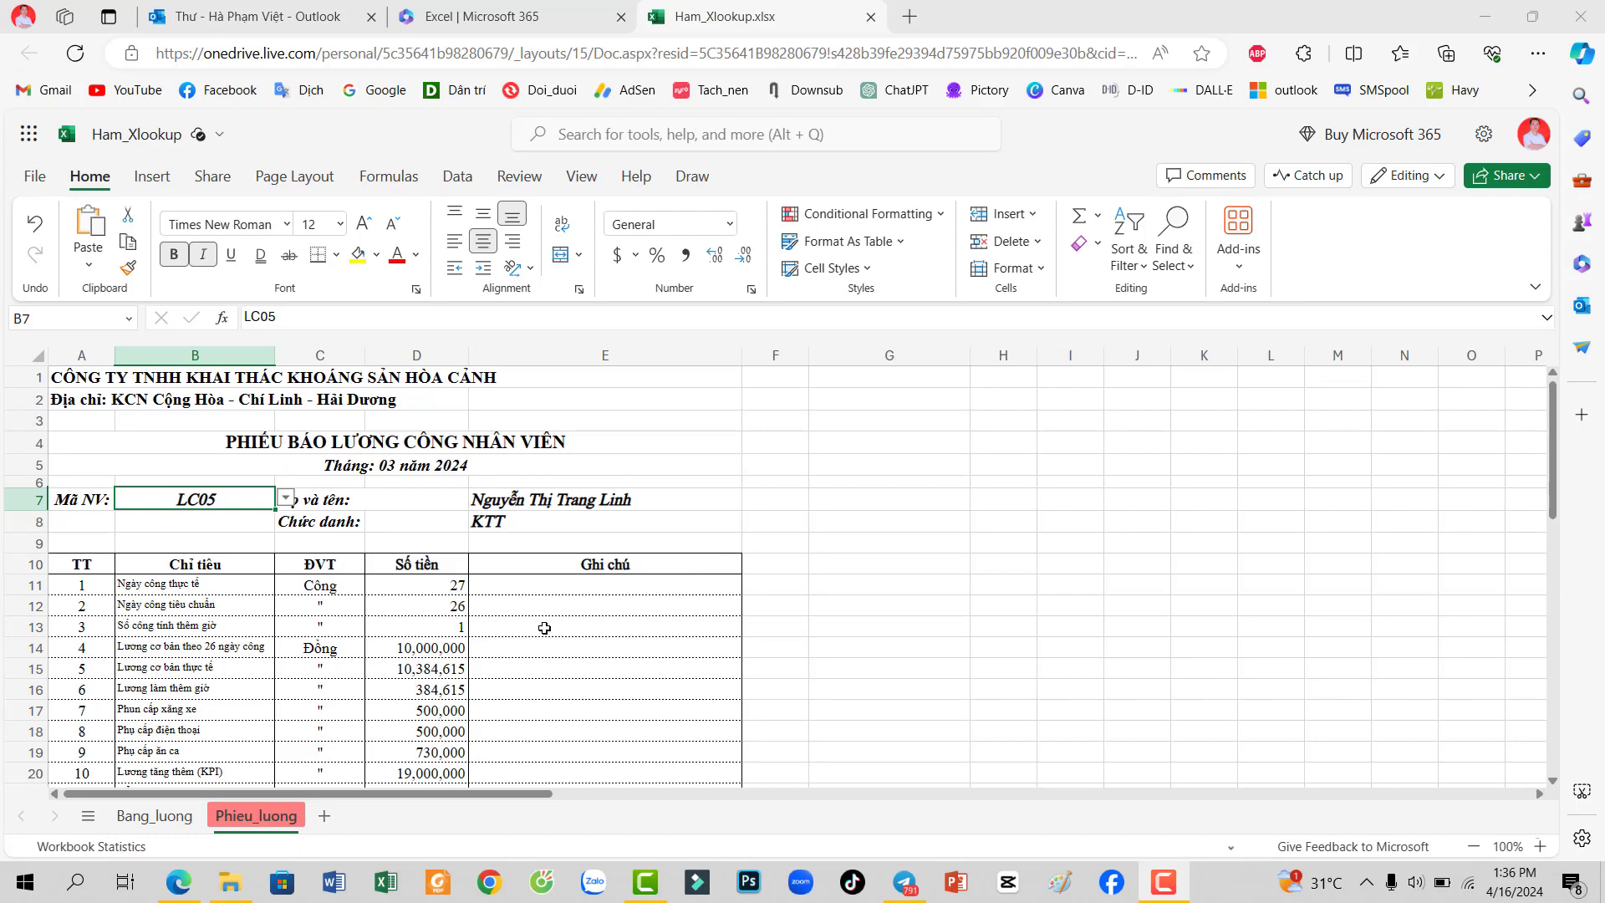
Step: Choose employee code LC08 from the list in cell B7 to test the payslip formula
{"action": "left_click", "coordinate": [519, 639]}
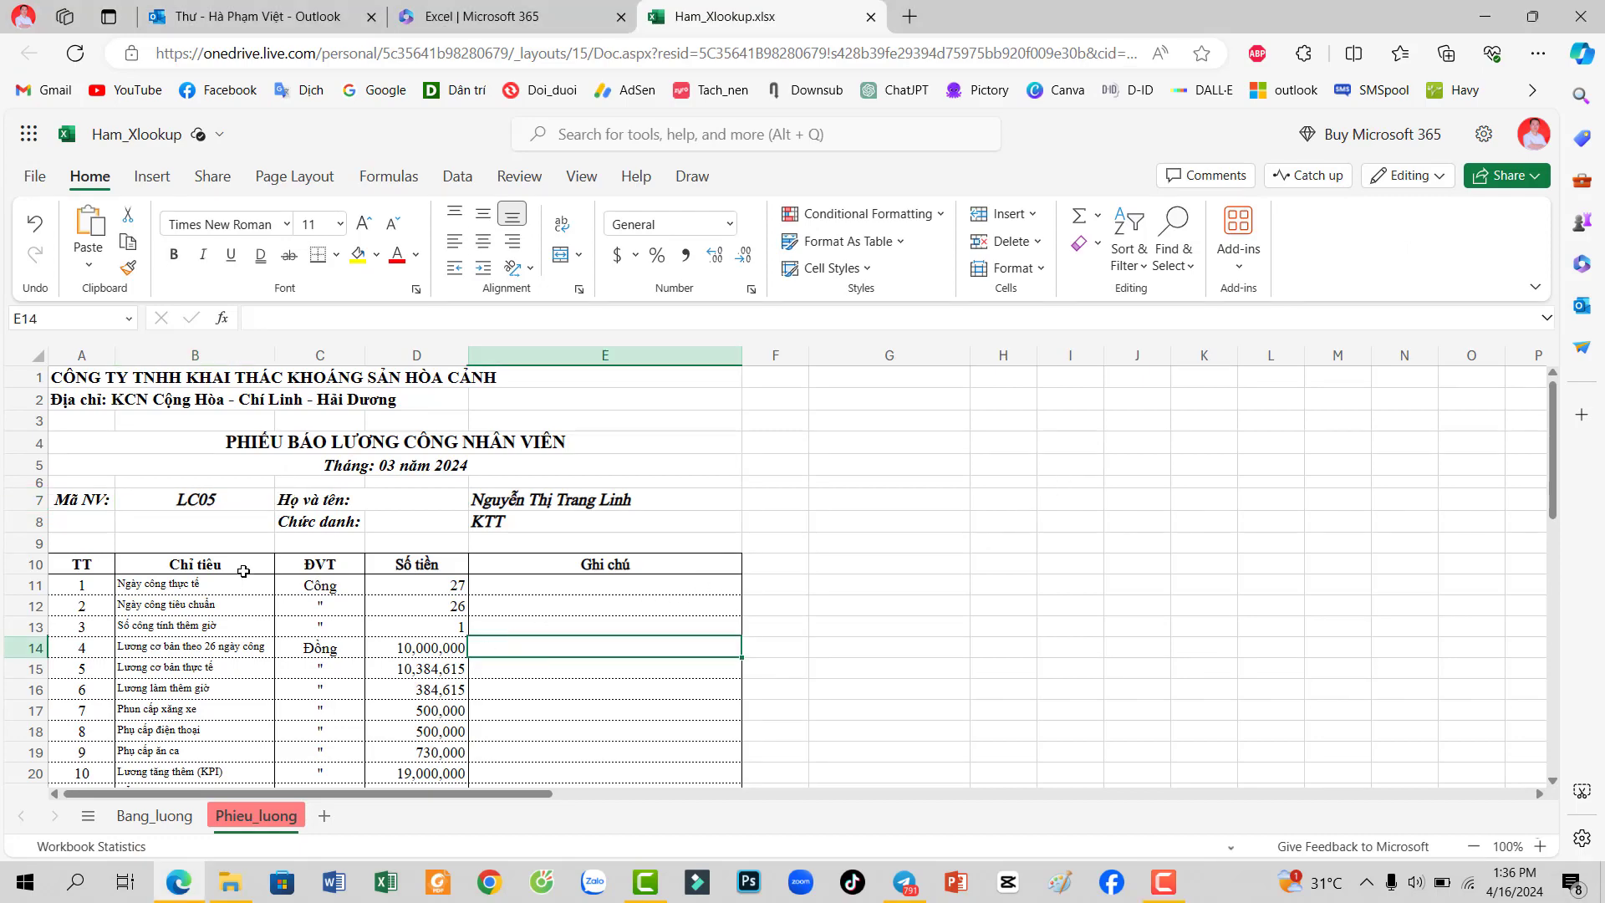
{"action": "scroll", "coordinate": [243, 571], "scroll_direction": "down", "scroll_amount": 1}
{"action": "scroll", "coordinate": [233, 566], "scroll_direction": "up", "scroll_amount": 1}
{"action": "left_click", "coordinate": [298, 403]}
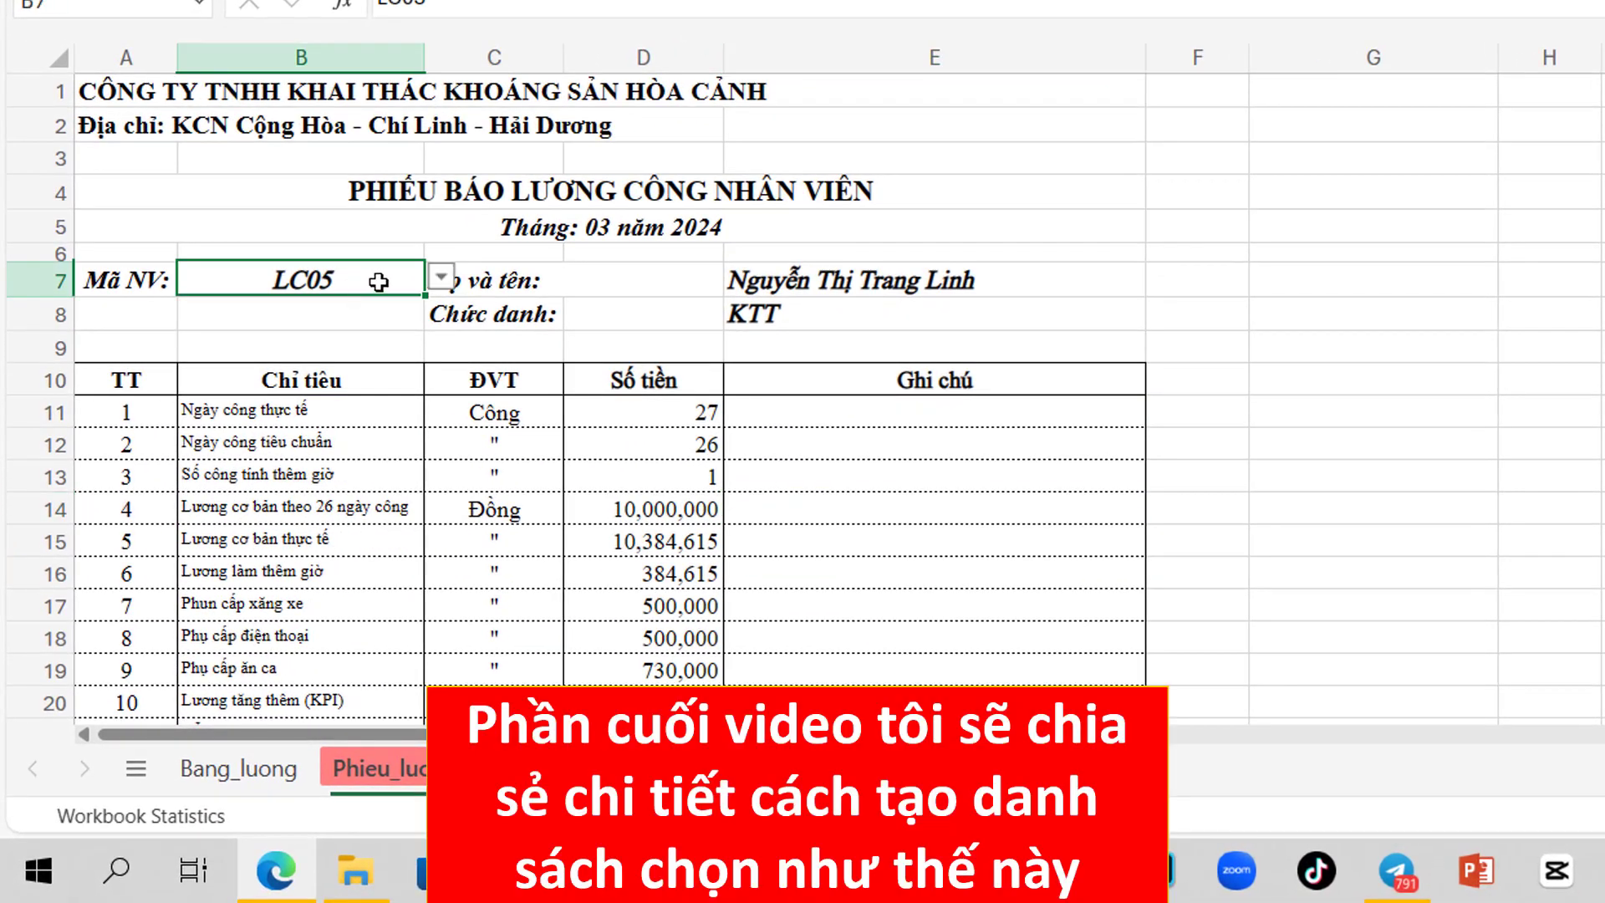
{"action": "left_click", "coordinate": [440, 278]}
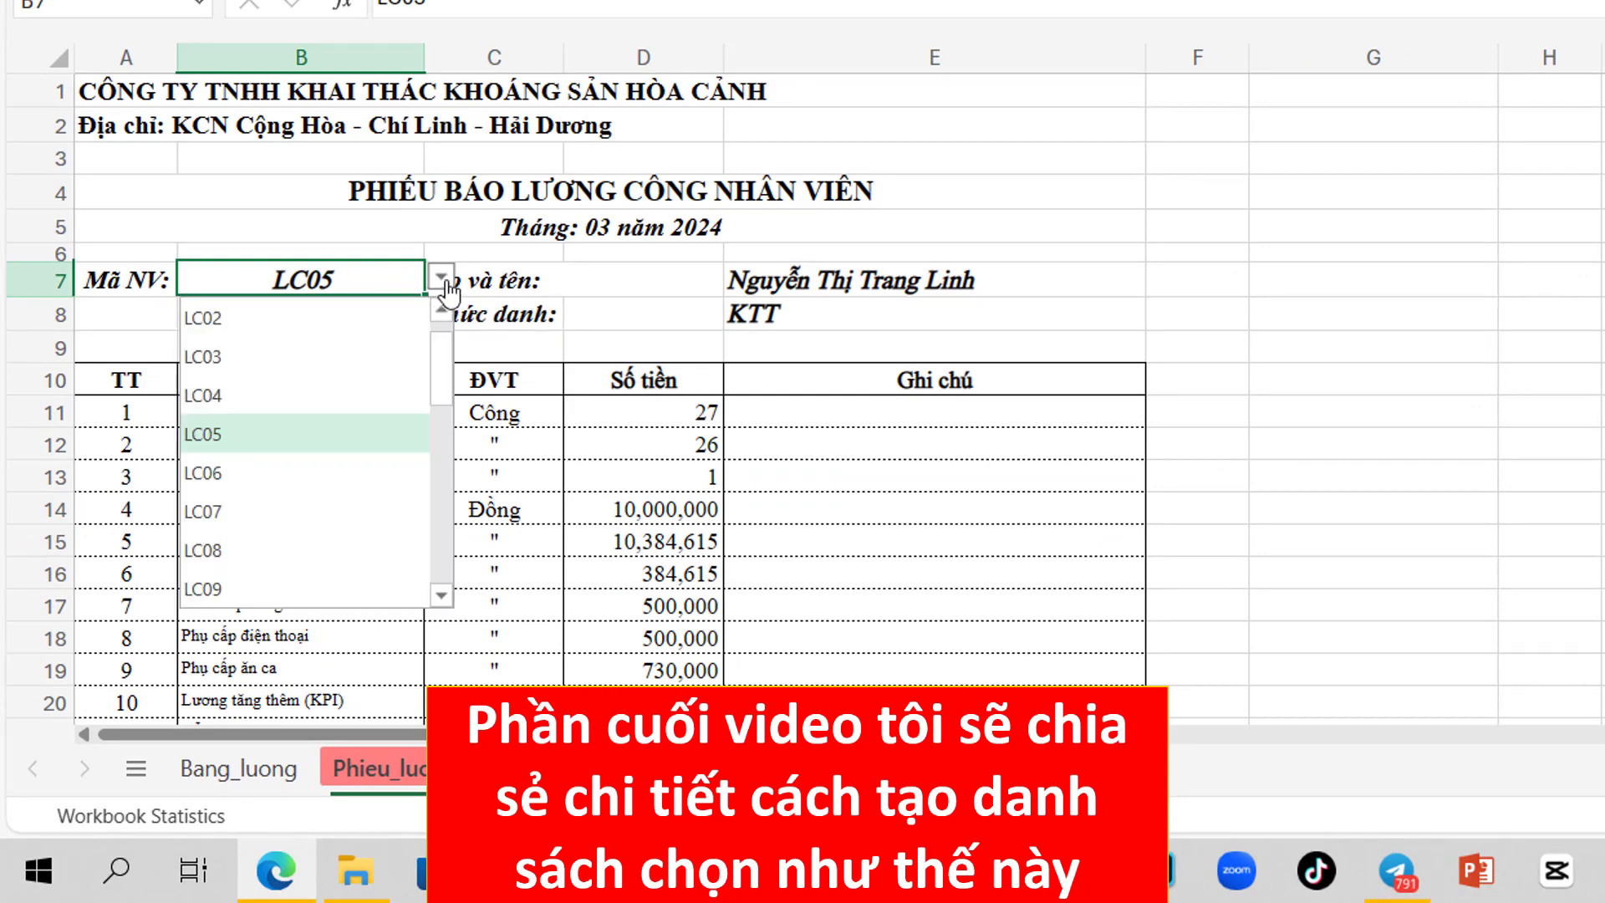
{"action": "left_click", "coordinate": [211, 549]}
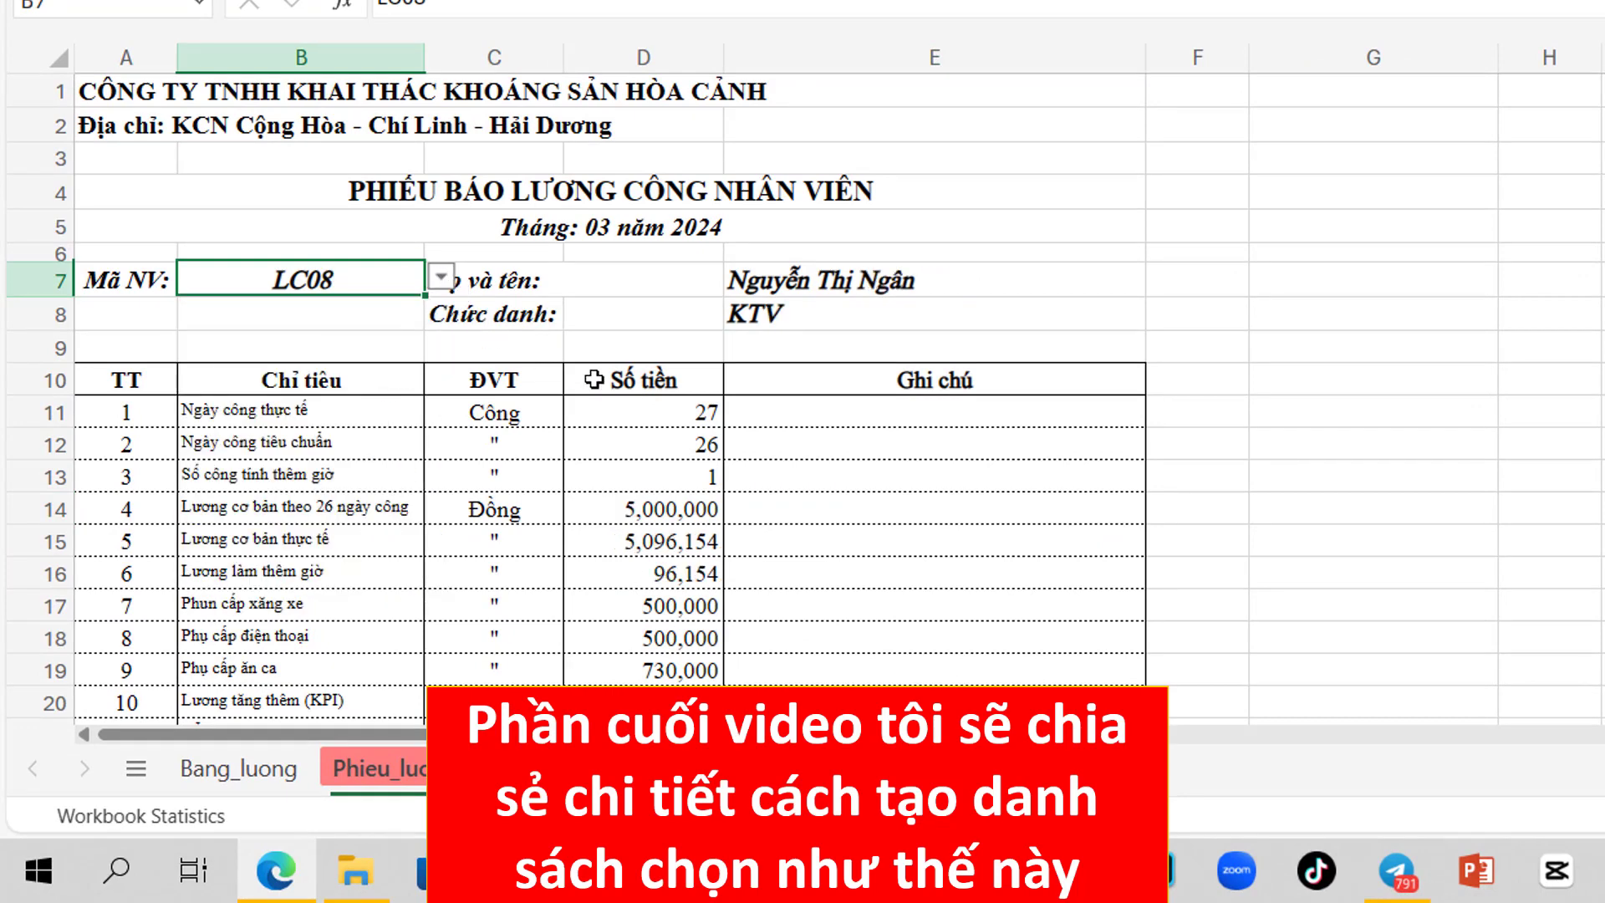
Step: Choose employee code LC05 in cell B7 and review the payslip amounts
{"action": "left_click", "coordinate": [440, 278]}
{"action": "left_click", "coordinate": [203, 434]}
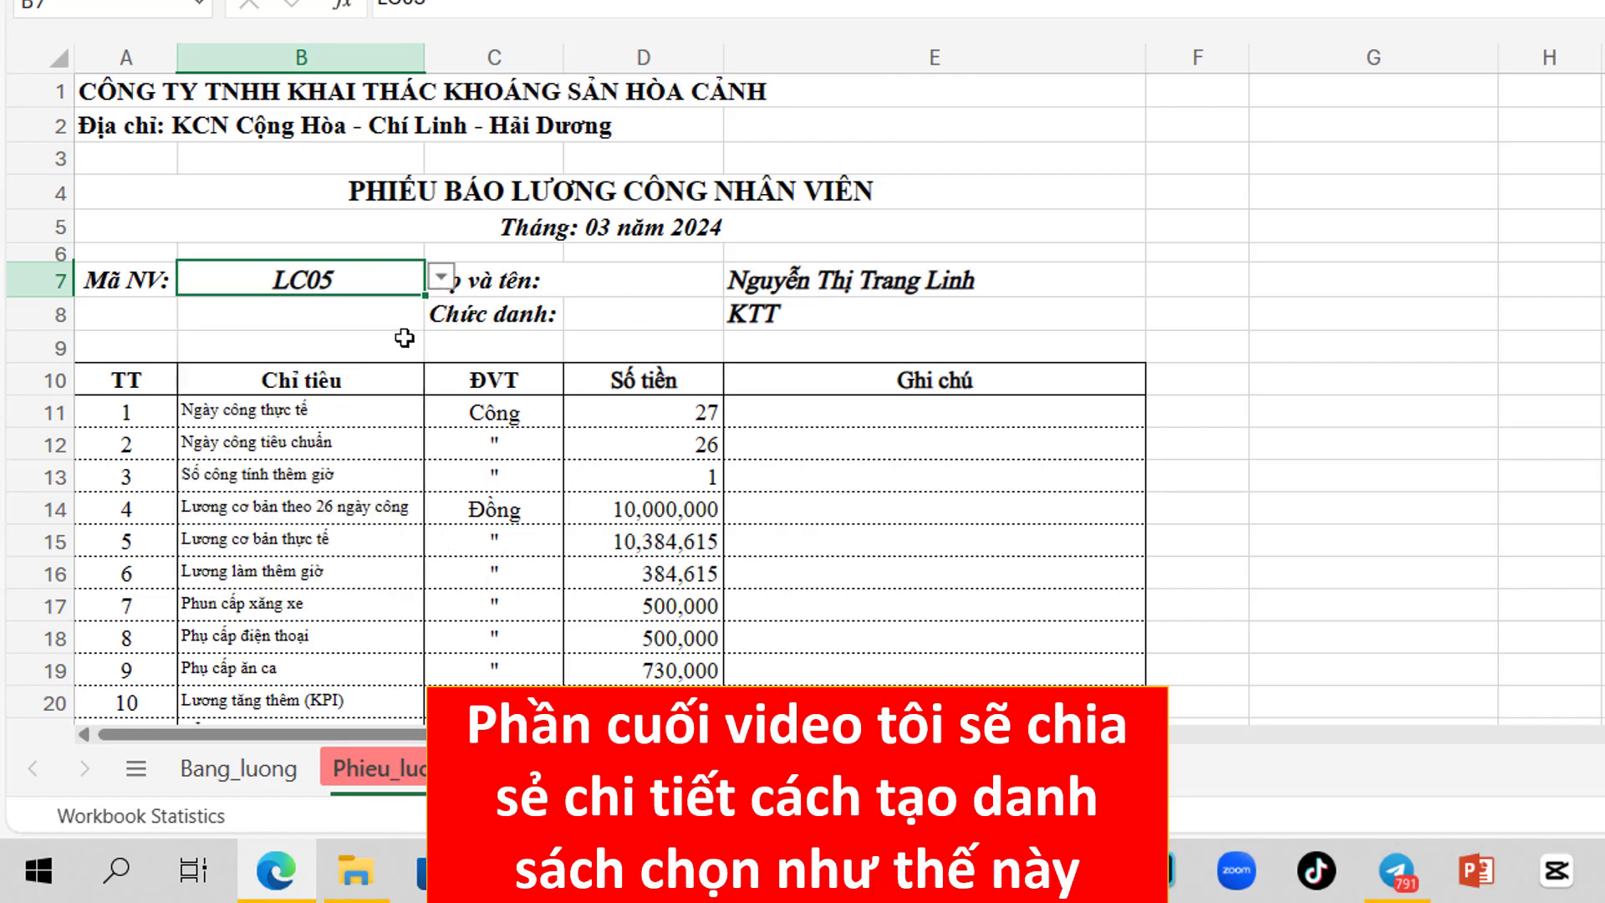
{"action": "scroll", "coordinate": [325, 538], "scroll_direction": "down", "scroll_amount": 2}
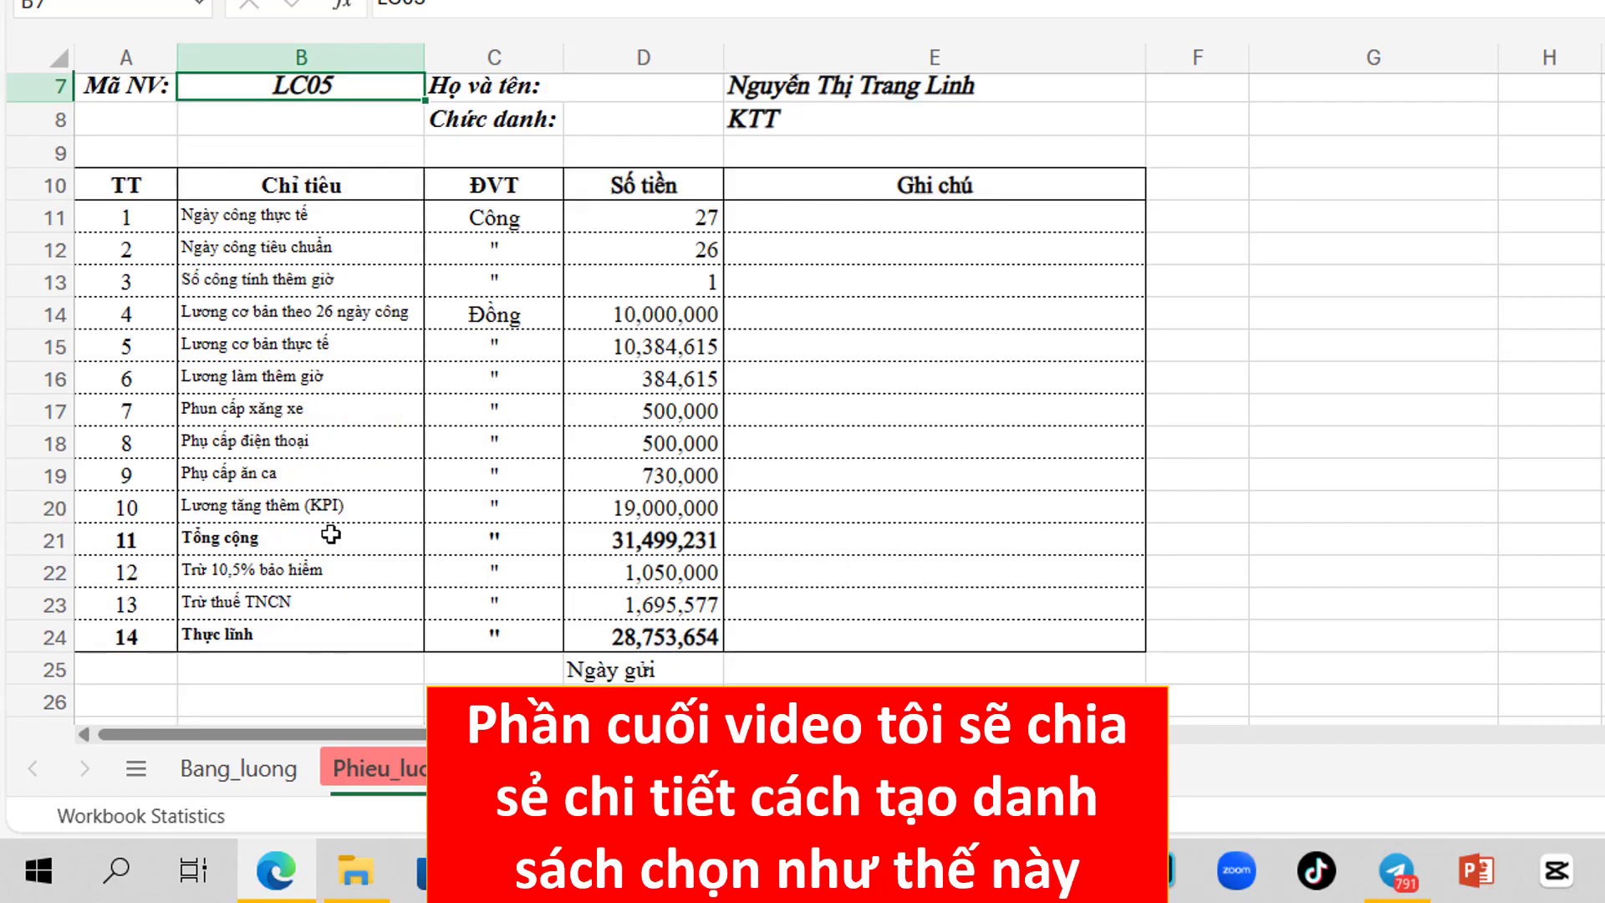
Step: Choose employee code LC06 in cell B7 and review the payslip's Số tiền column from row 11 to row 24
{"action": "scroll", "coordinate": [280, 422], "scroll_direction": "up", "scroll_amount": 2}
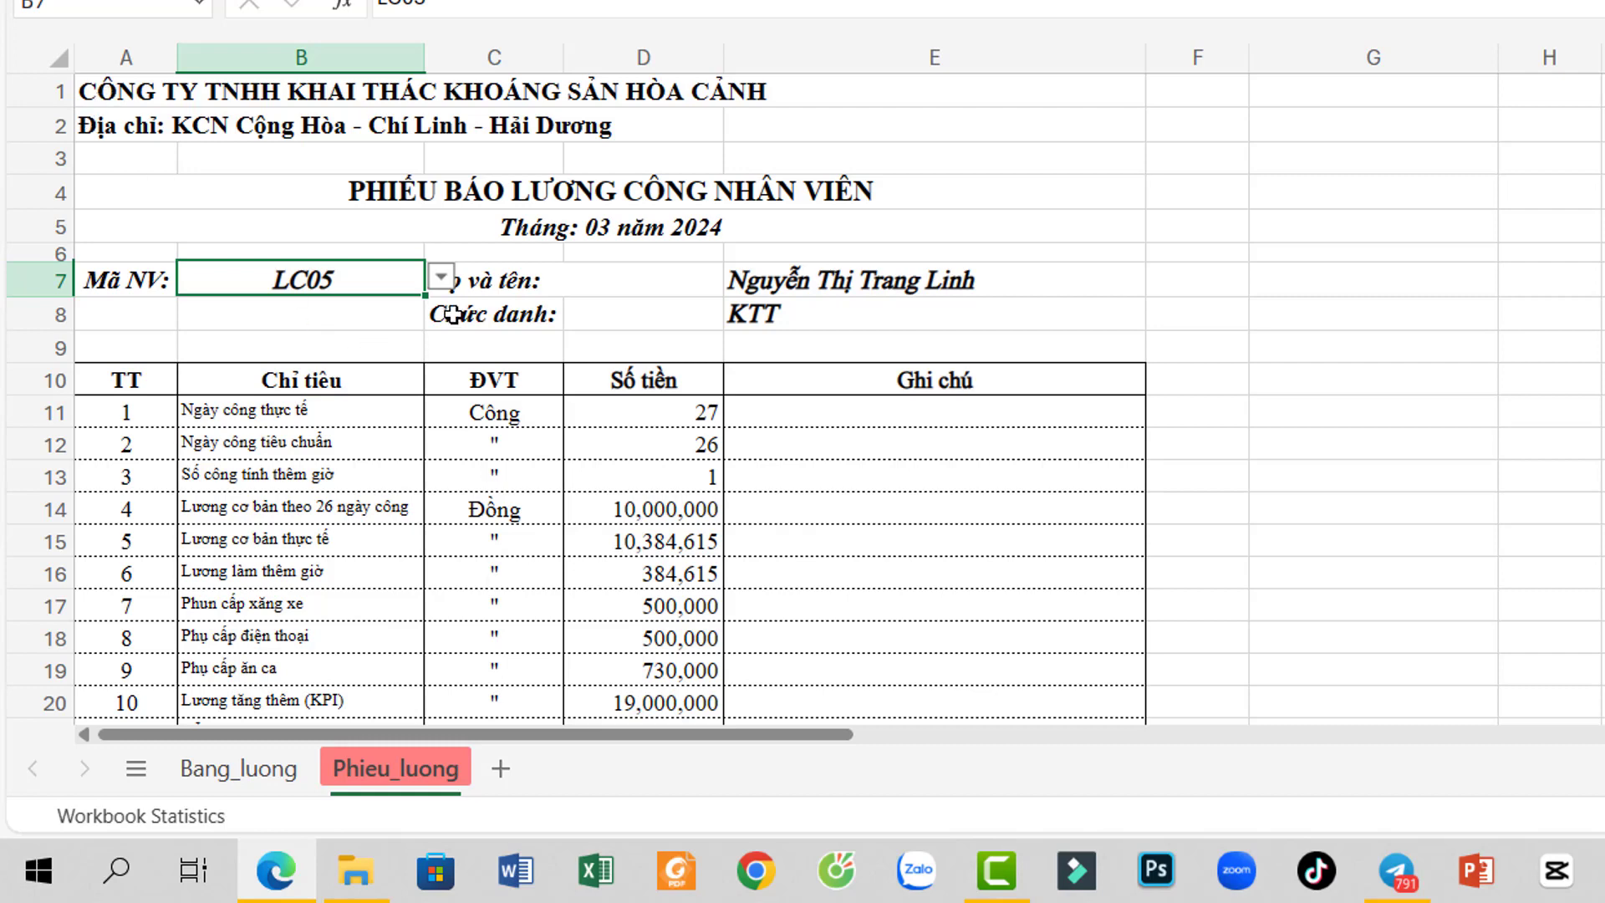
{"action": "left_click", "coordinate": [441, 278]}
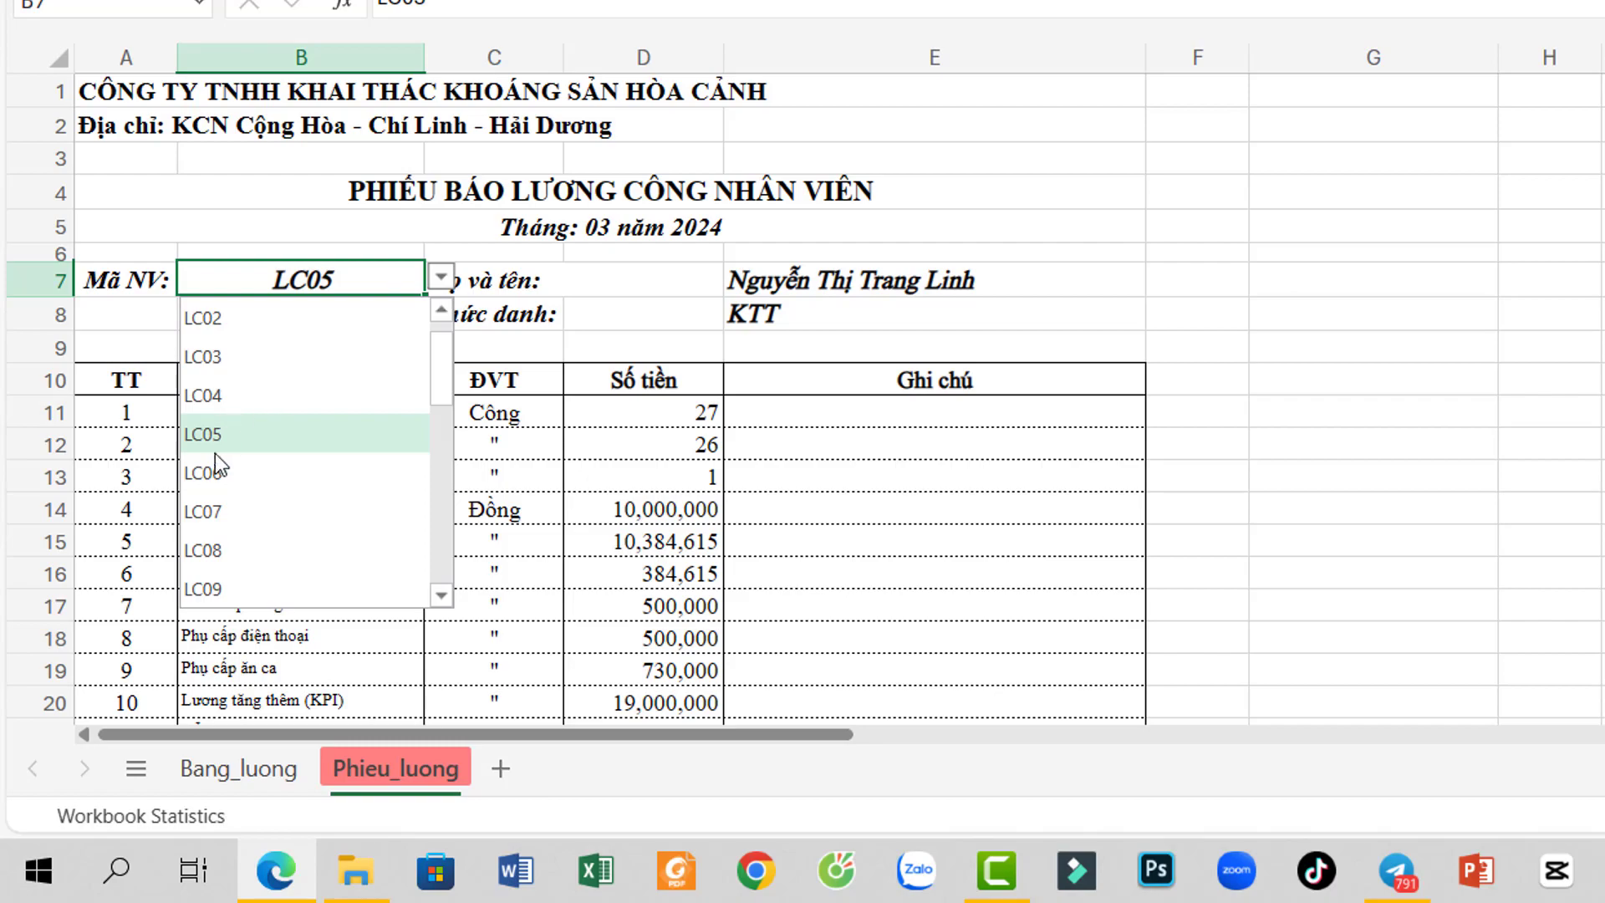
{"action": "left_click", "coordinate": [204, 474]}
{"action": "left_click_drag", "start_coordinate": [419, 483], "coordinate": [590, 693]}
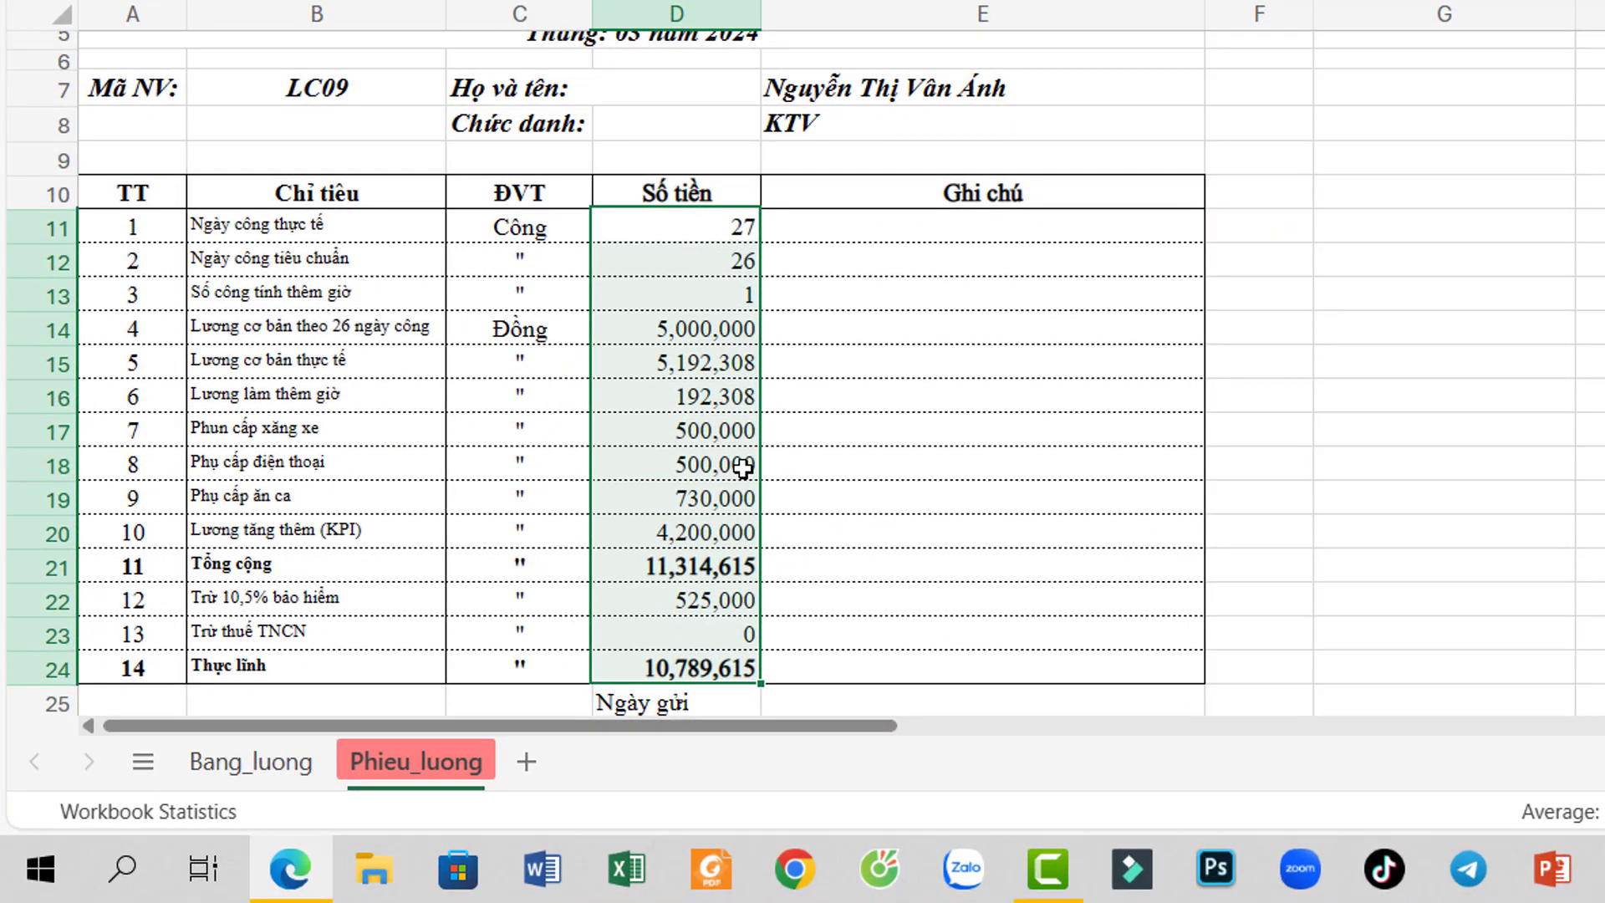
{"action": "left_click", "coordinate": [666, 302]}
{"action": "left_click", "coordinate": [642, 368]}
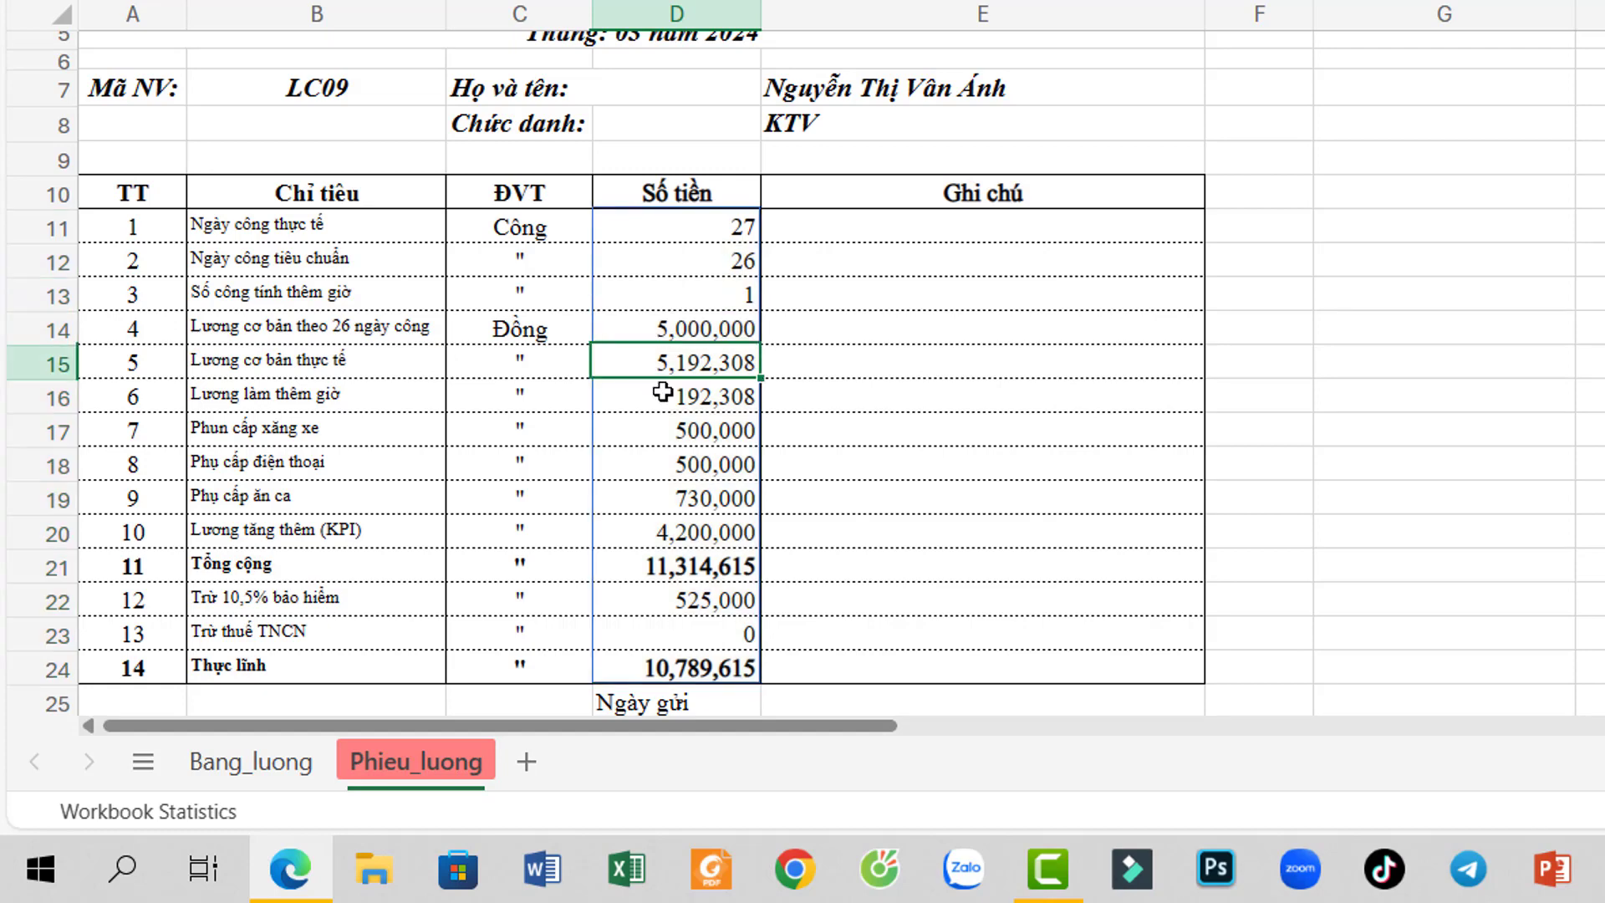
{"action": "scroll", "coordinate": [663, 392], "scroll_direction": "up", "scroll_amount": 2}
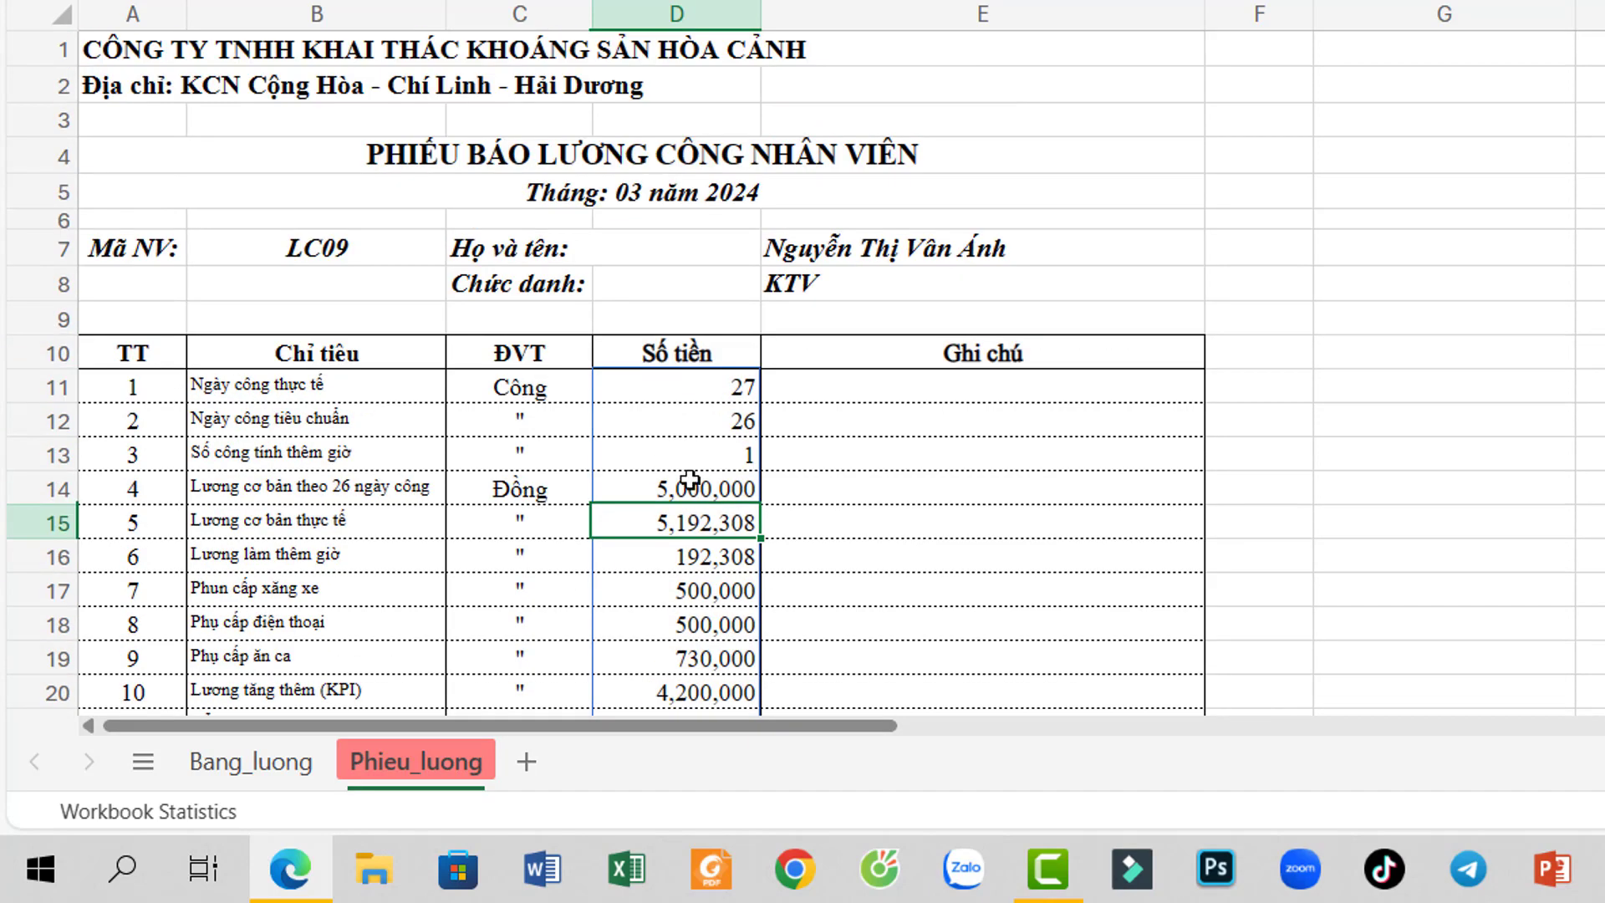
{"action": "scroll", "coordinate": [711, 565], "scroll_direction": "down", "scroll_amount": 2}
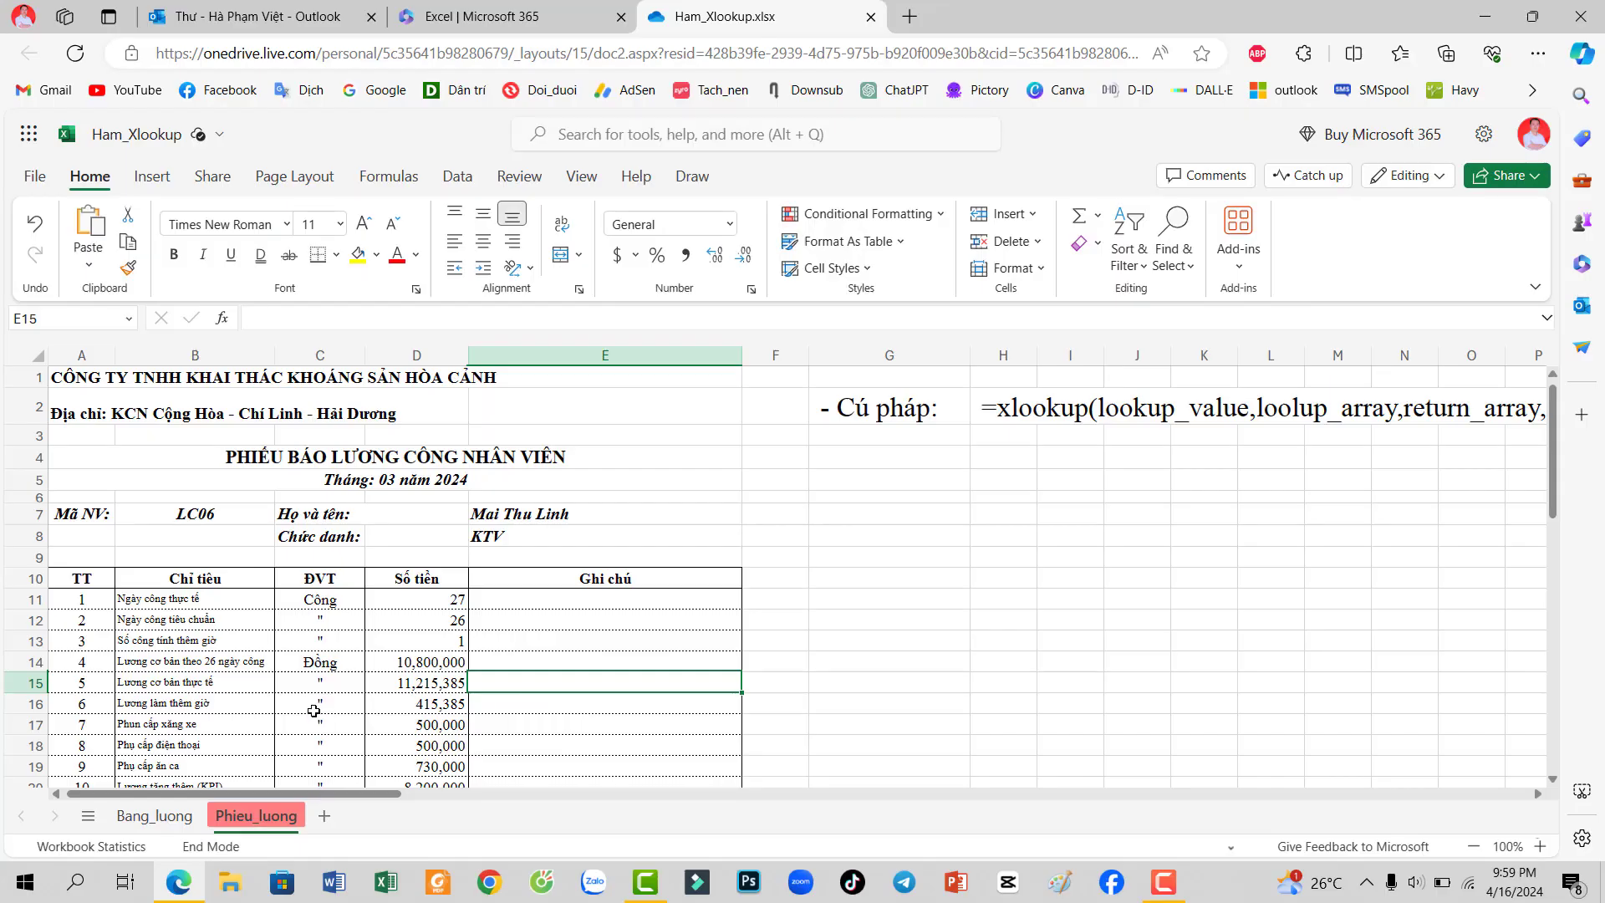
Step: Open the XLOOKUP syntax text in cell H2 and examine its required lookup value, lookup array and return array arguments
{"action": "key", "text": "Right"}
{"action": "key", "text": "Right"}
{"action": "key", "text": "Right"}
{"action": "key", "text": "Right"}
{"action": "key", "text": "Right"}
{"action": "key", "text": "Right"}
{"action": "key", "text": "Right"}
{"action": "key", "text": "Right"}
{"action": "key", "text": "Right"}
{"action": "key", "text": "Right"}
{"action": "key", "text": "Right"}
{"action": "key", "text": "Right"}
{"action": "key", "text": "Right"}
{"action": "key", "text": "Right"}
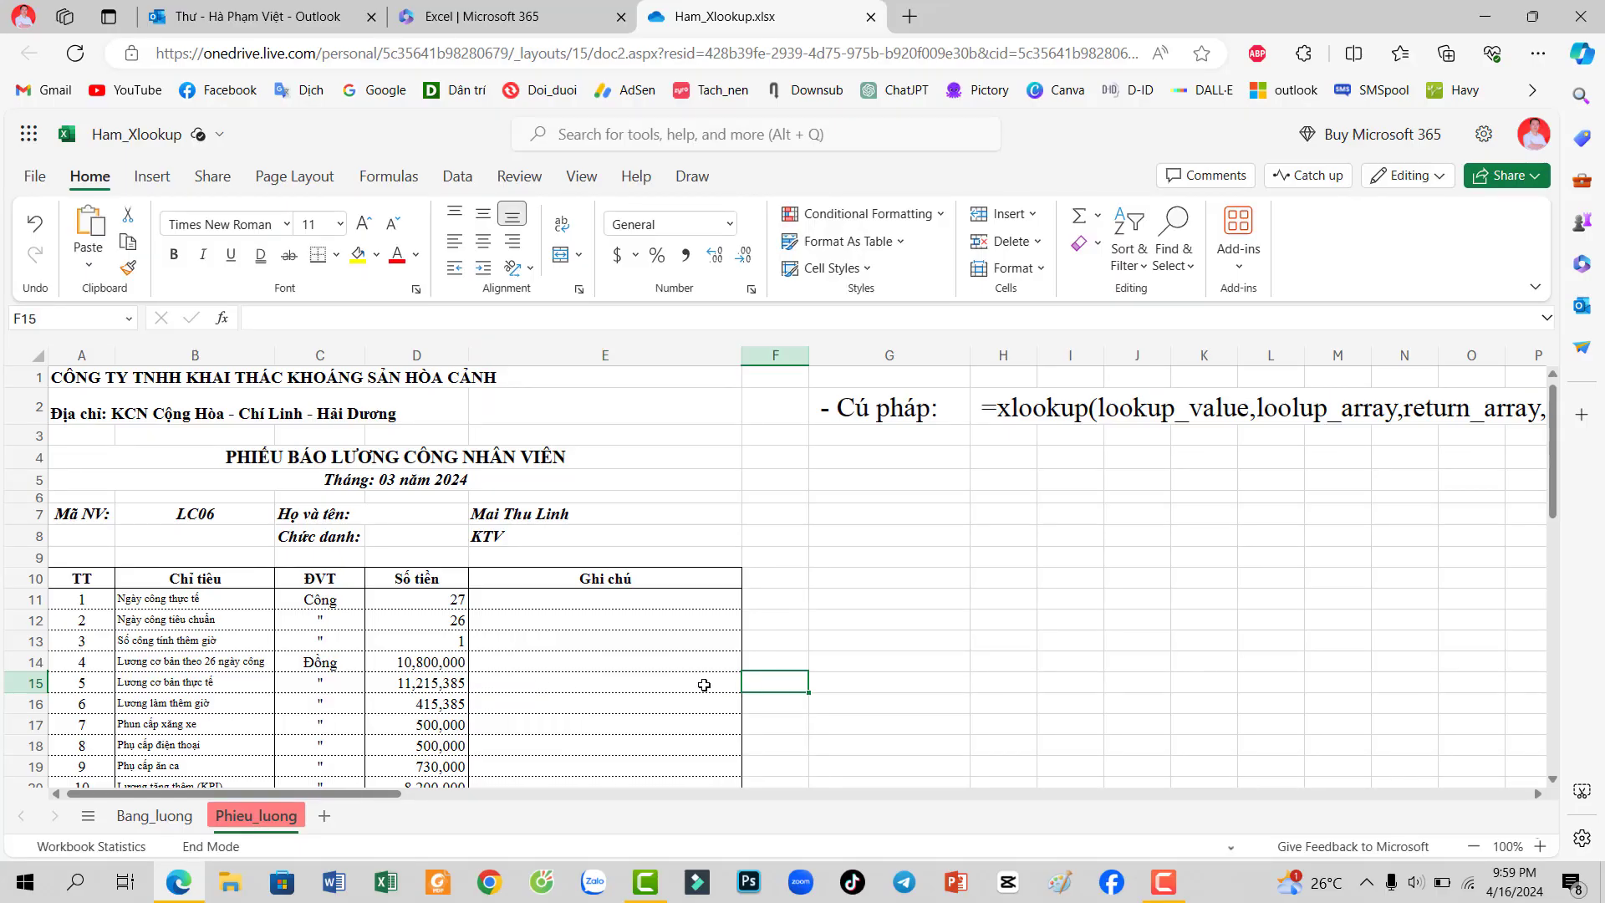
{"action": "key", "text": "Right"}
{"action": "key", "text": "Right"}
{"action": "key", "text": "Right"}
{"action": "key", "text": "Right"}
{"action": "key", "text": "Right"}
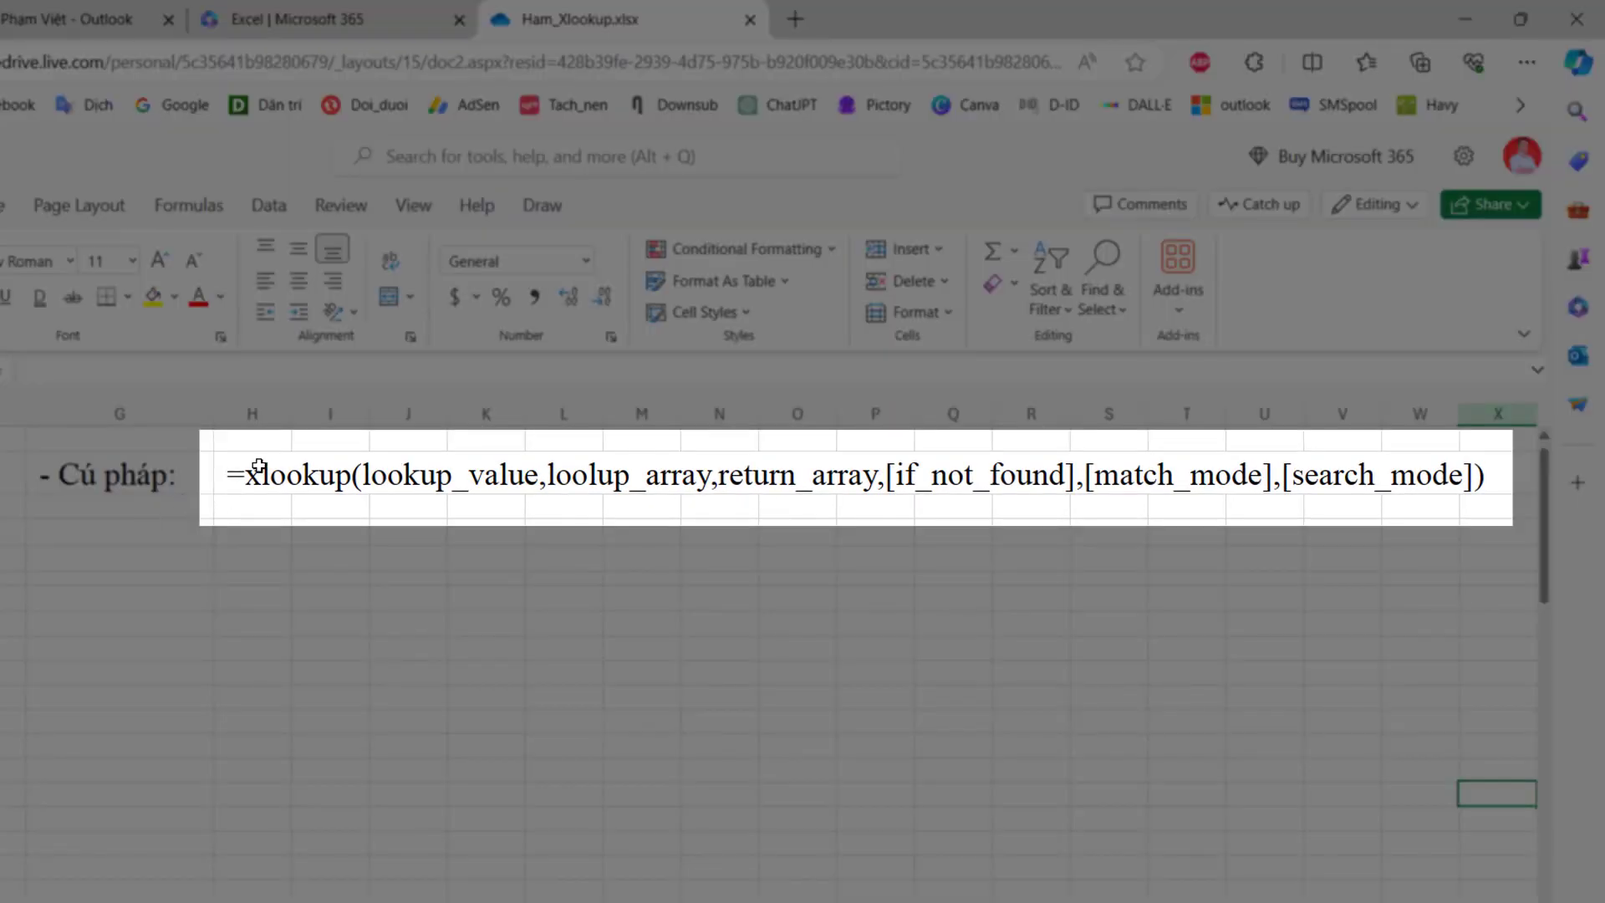
{"action": "left_click", "coordinate": [258, 473]}
{"action": "key", "text": "F2"}
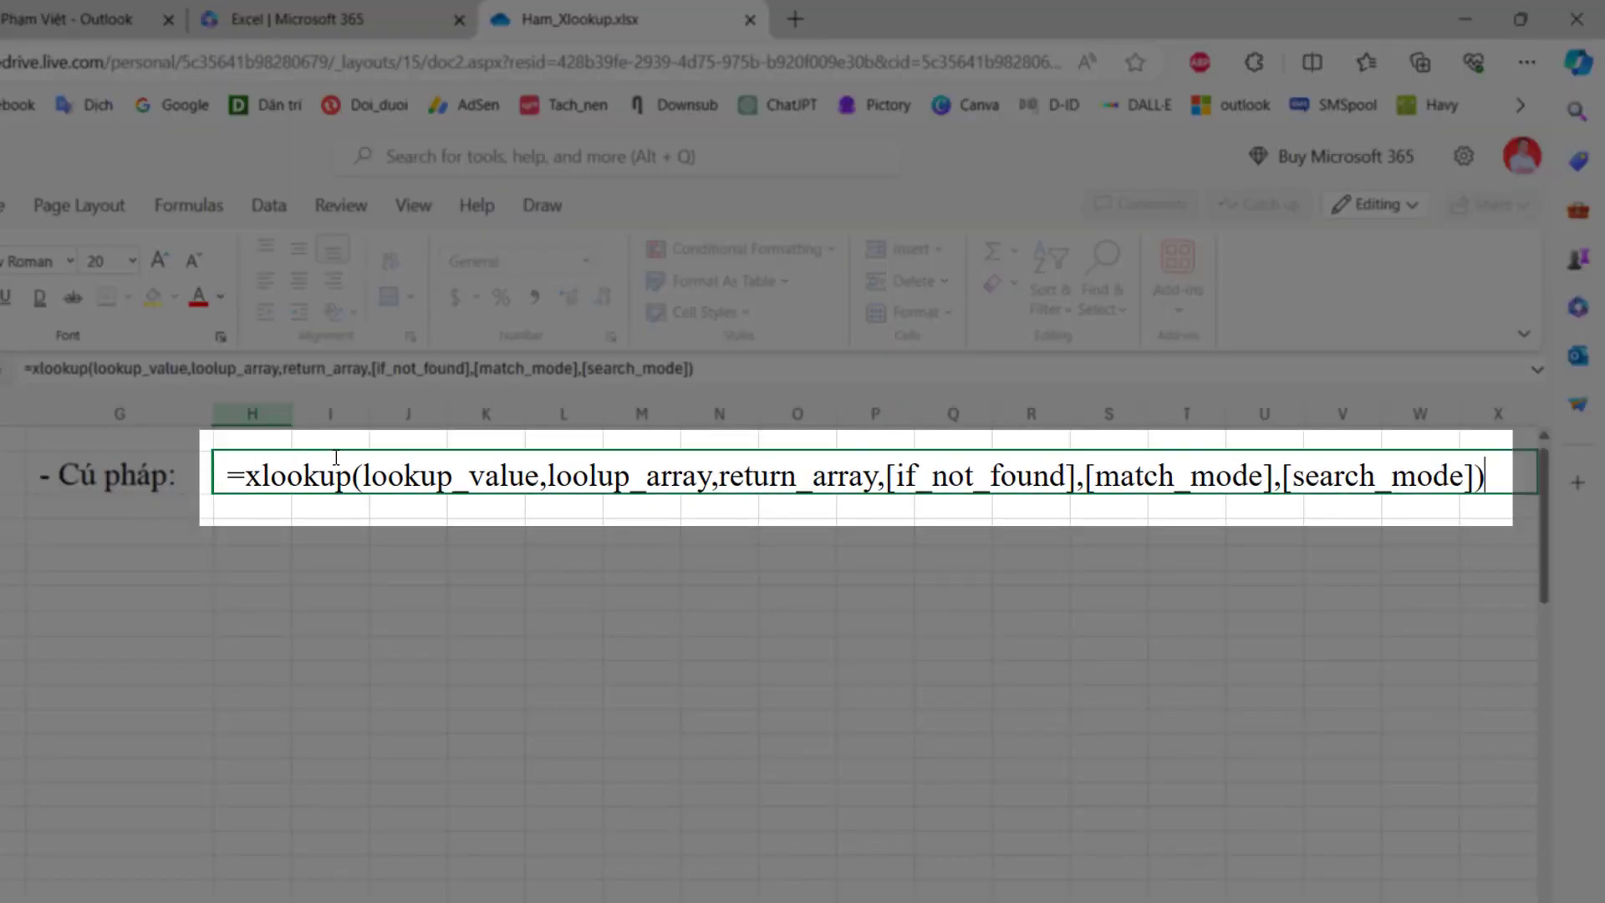
{"action": "left_click_drag", "start_coordinate": [376, 475], "coordinate": [536, 484]}
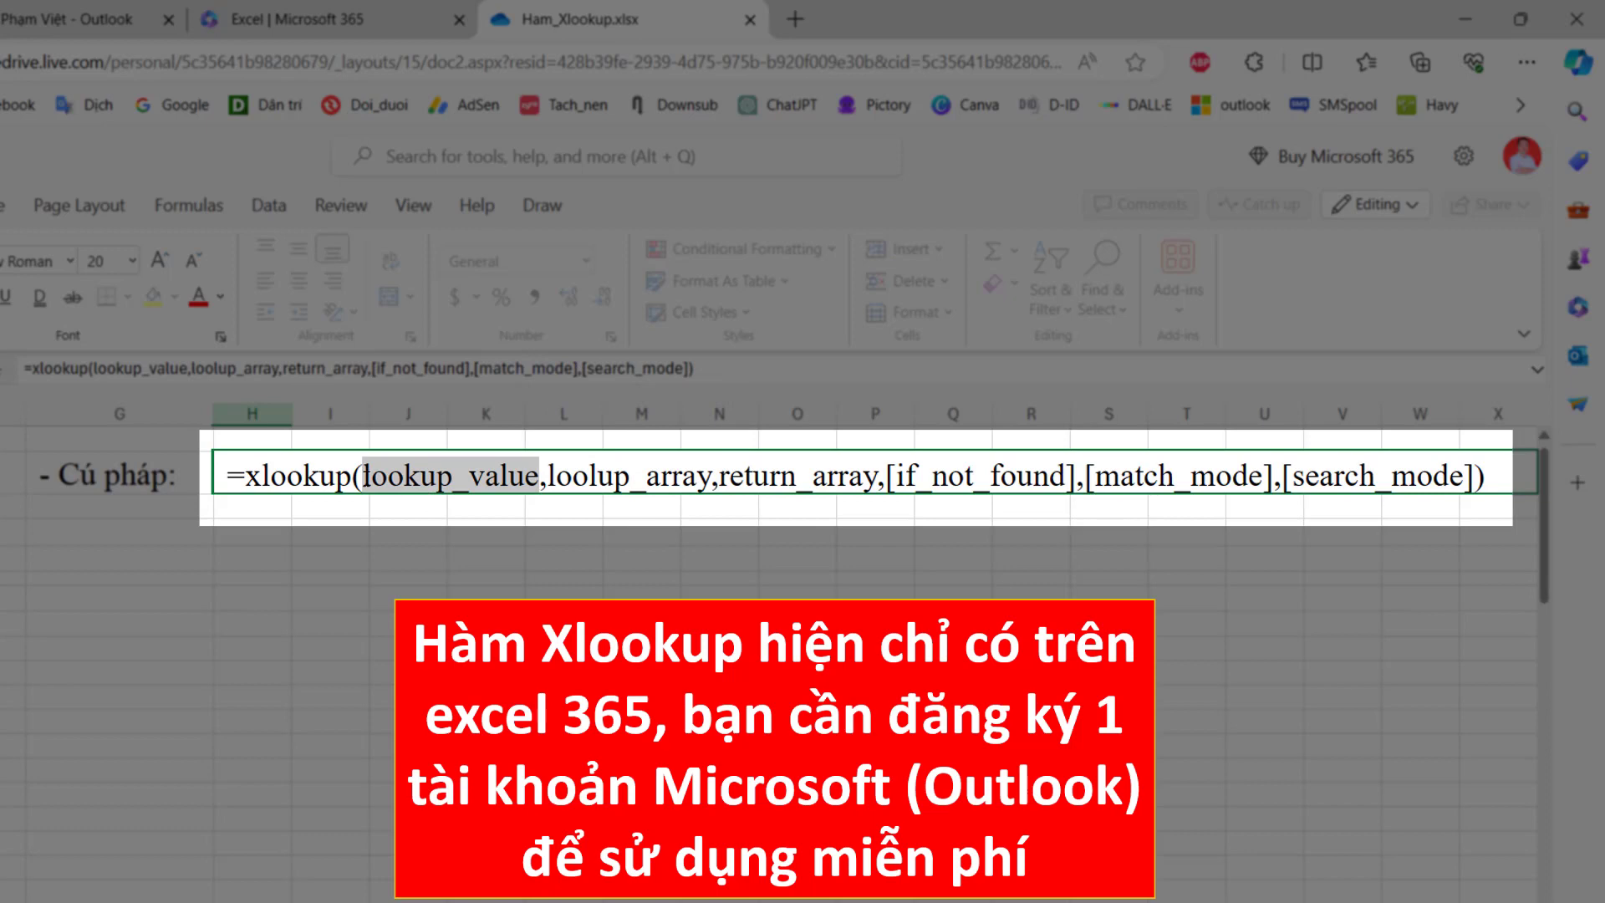
{"action": "left_click", "coordinate": [589, 474]}
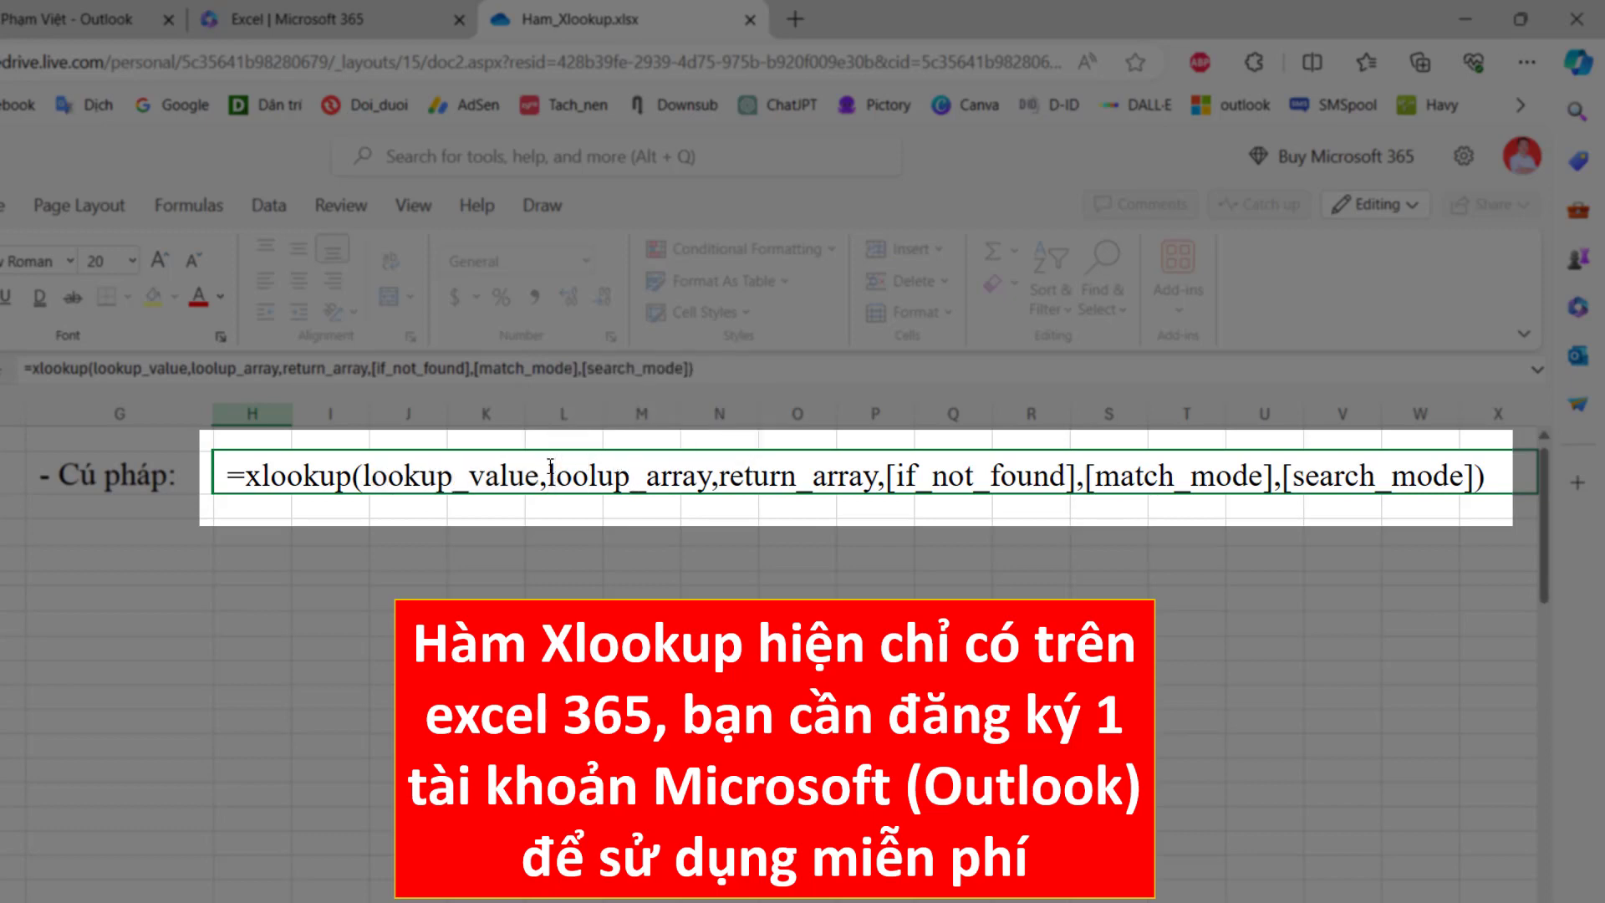
{"action": "left_click_drag", "start_coordinate": [550, 472], "coordinate": [707, 483]}
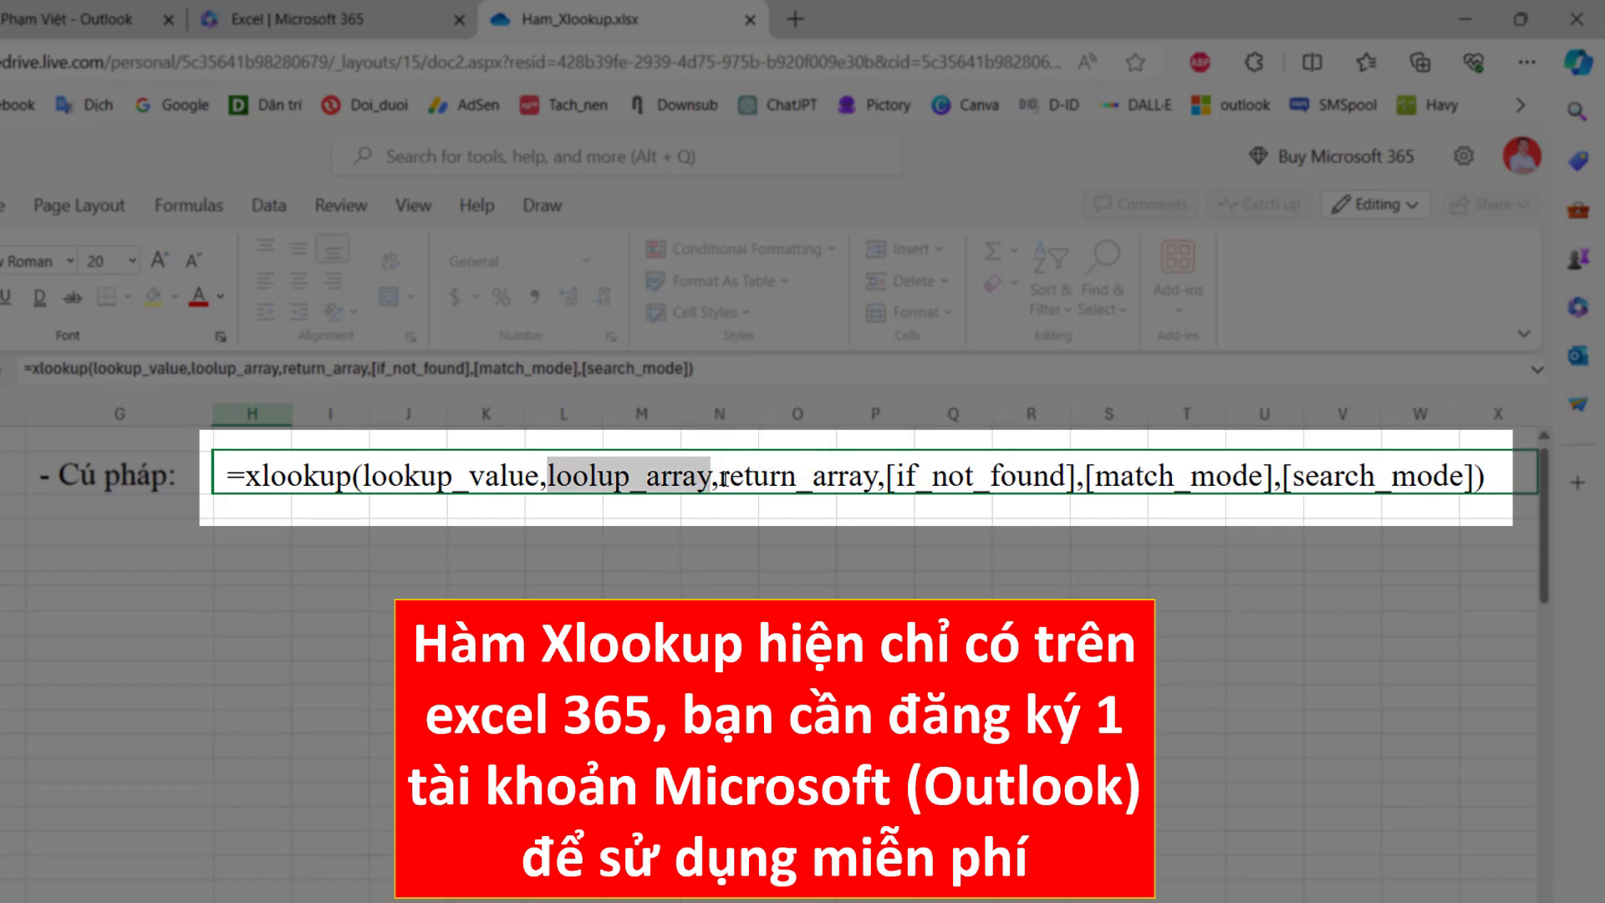
{"action": "left_click_drag", "start_coordinate": [721, 478], "coordinate": [841, 569]}
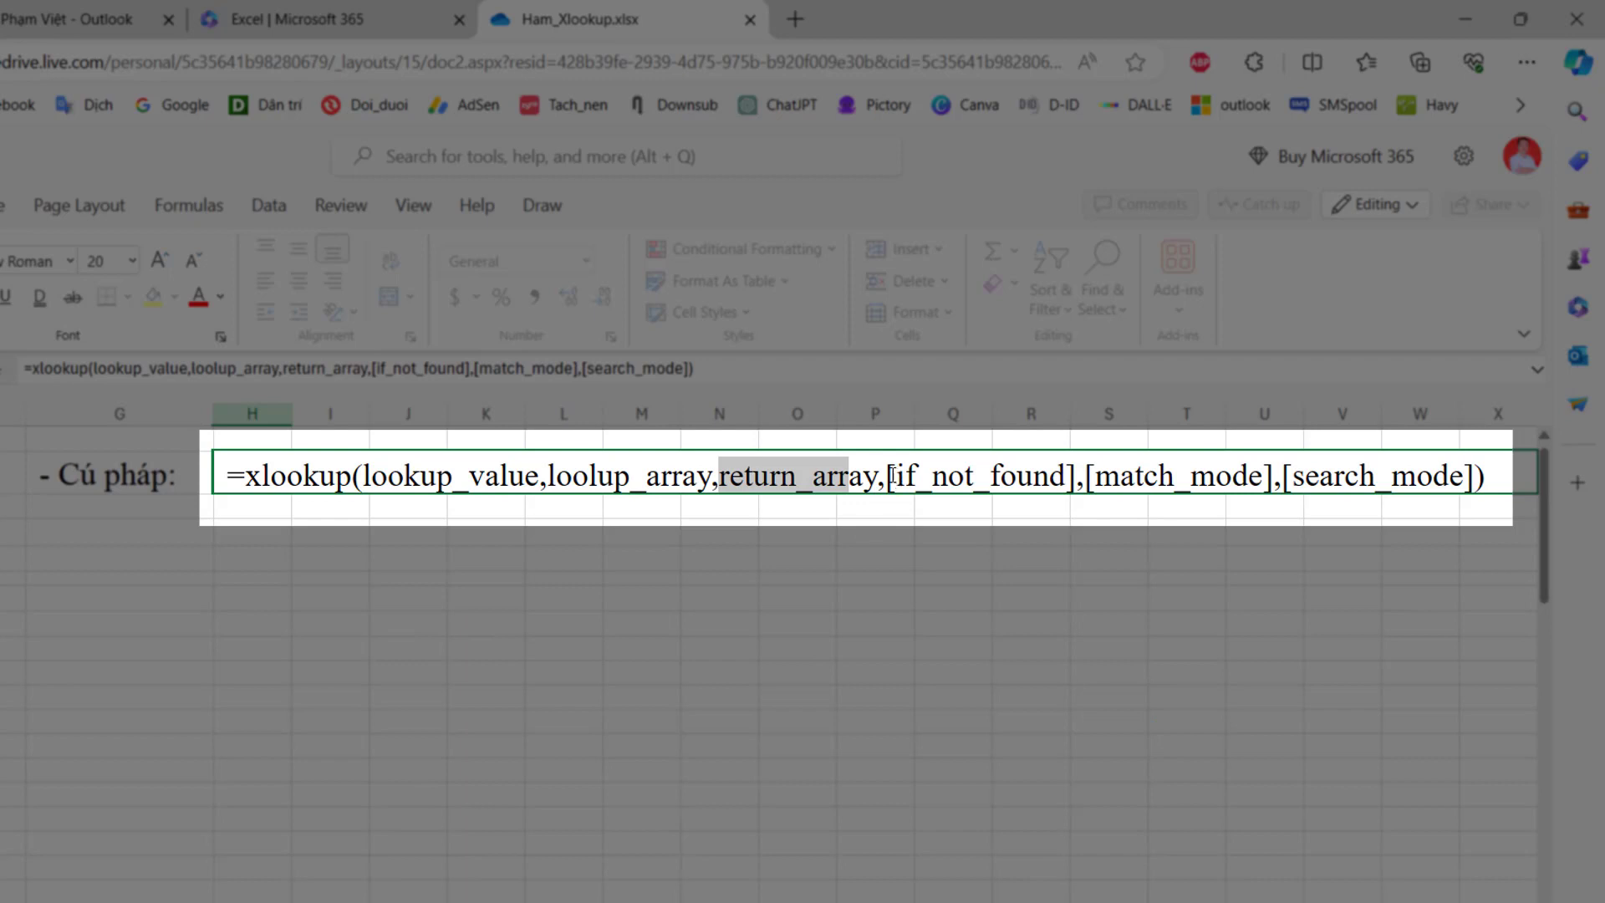
Step: Examine the optional arguments [if_not_found], [match_mode] and [search_mode] in the XLOOKUP syntax text
{"action": "left_click_drag", "start_coordinate": [888, 478], "coordinate": [1473, 478]}
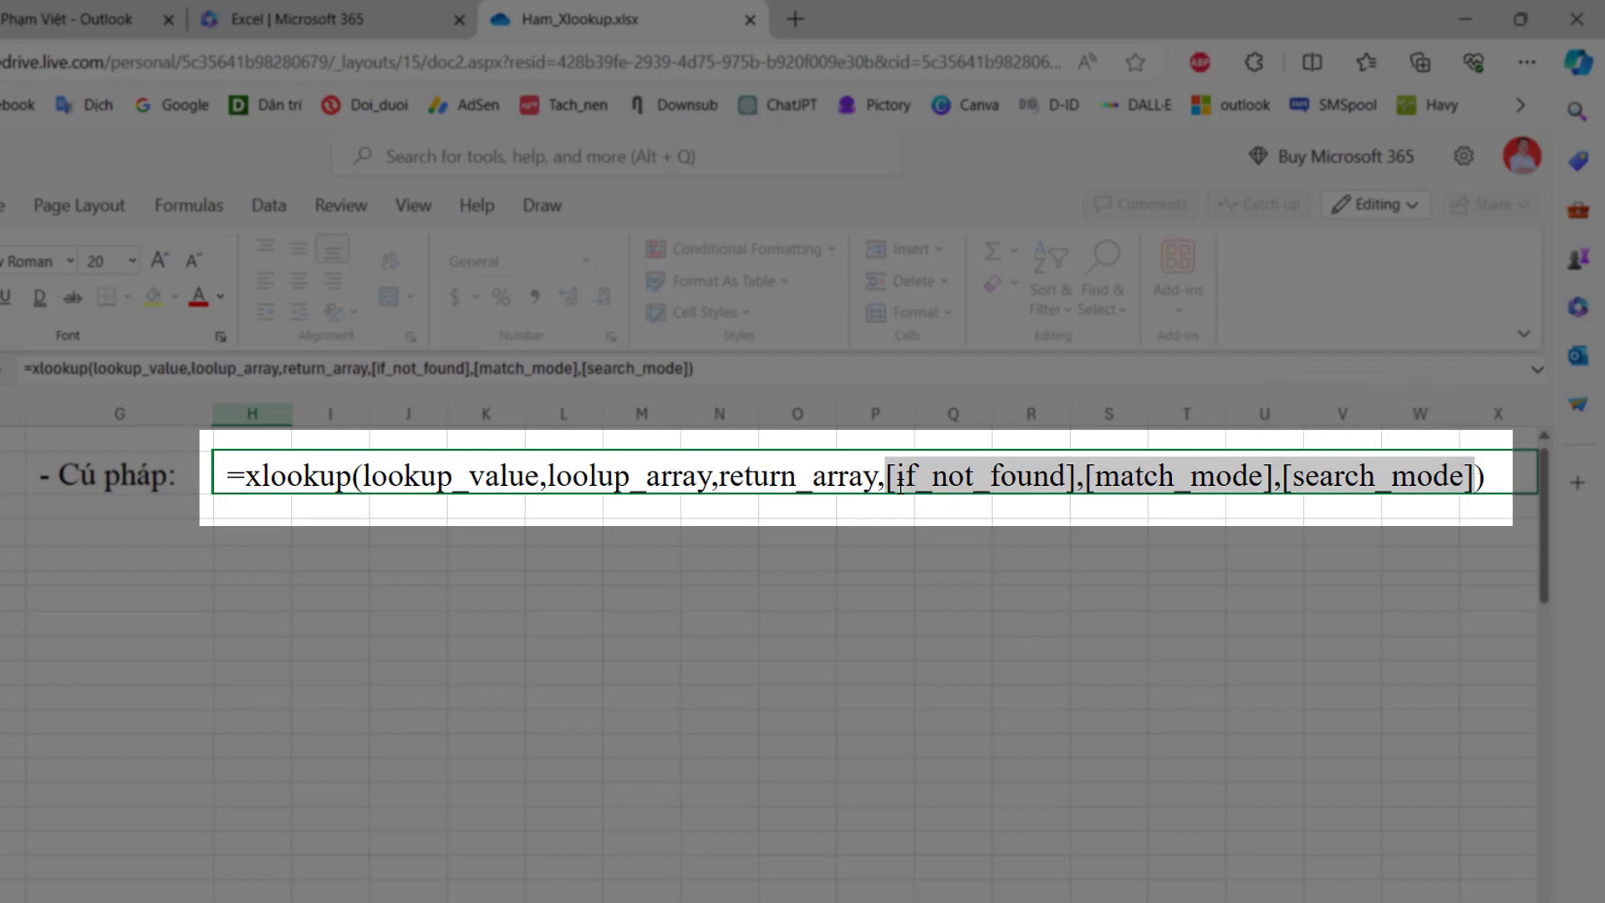
{"action": "left_click", "coordinate": [932, 478]}
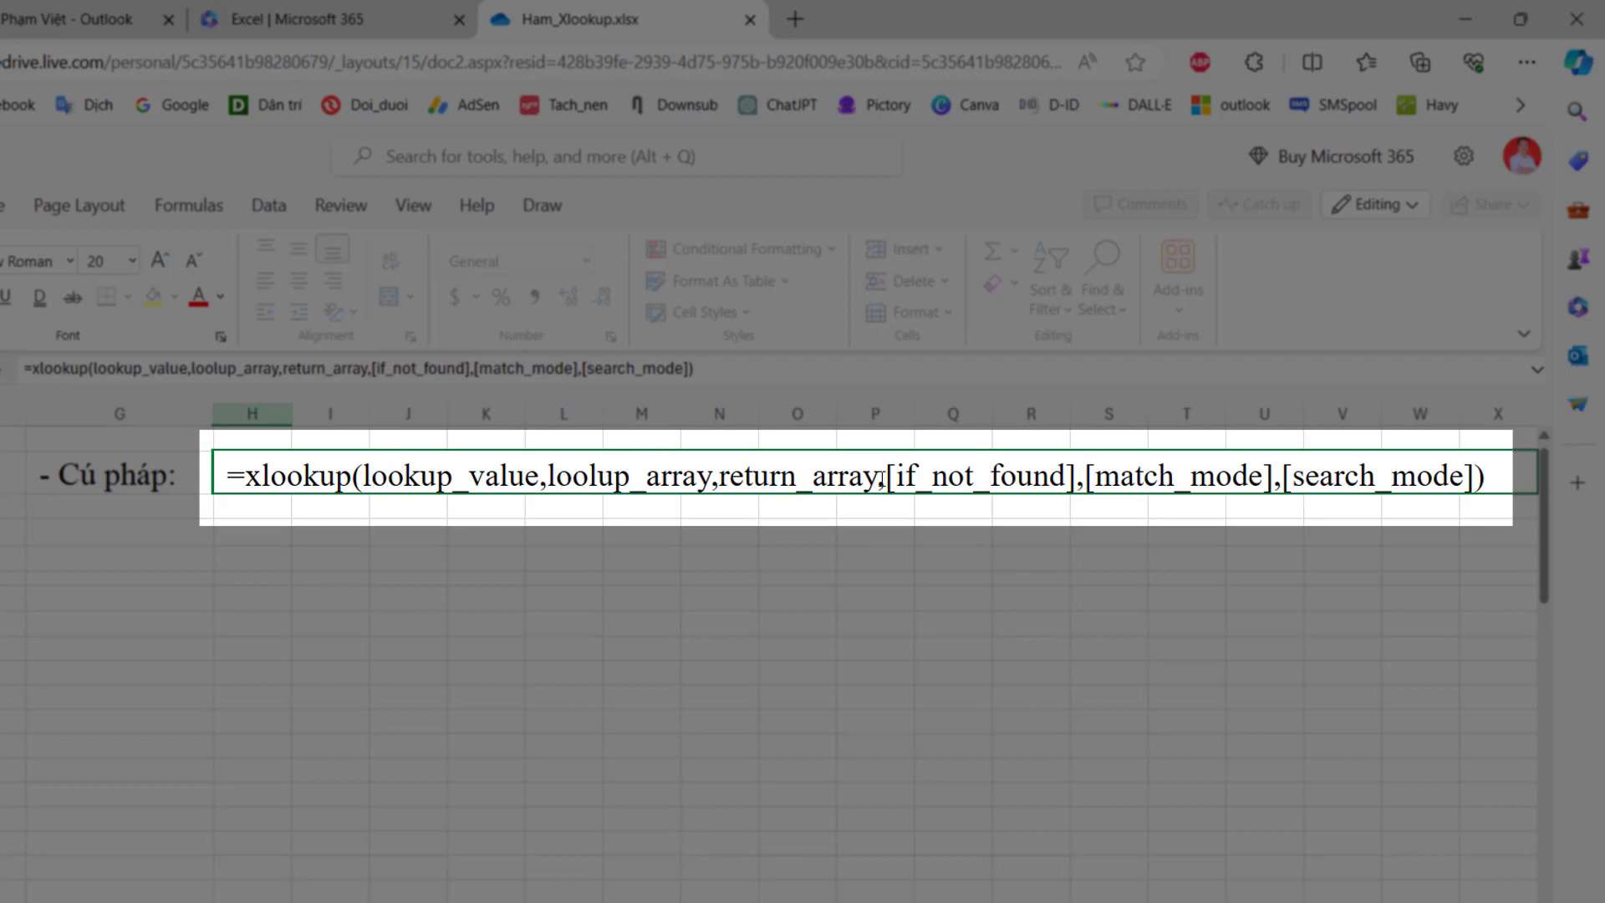
{"action": "left_click_drag", "start_coordinate": [893, 478], "coordinate": [1464, 475]}
{"action": "left_click", "coordinate": [1306, 481]}
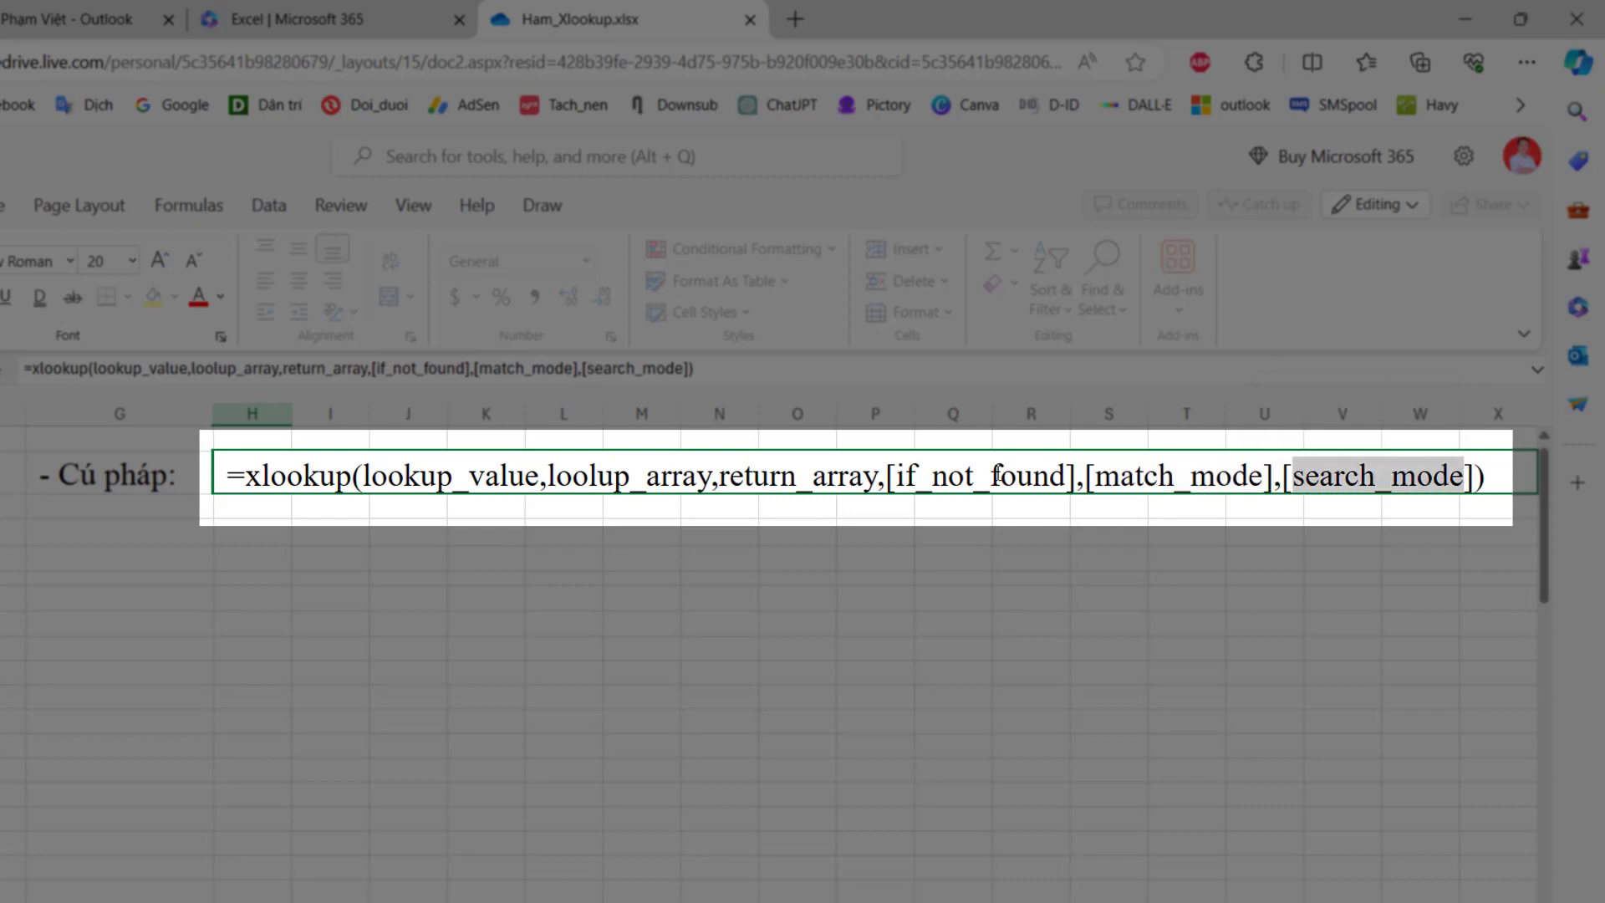
{"action": "left_click_drag", "start_coordinate": [887, 478], "coordinate": [1467, 475]}
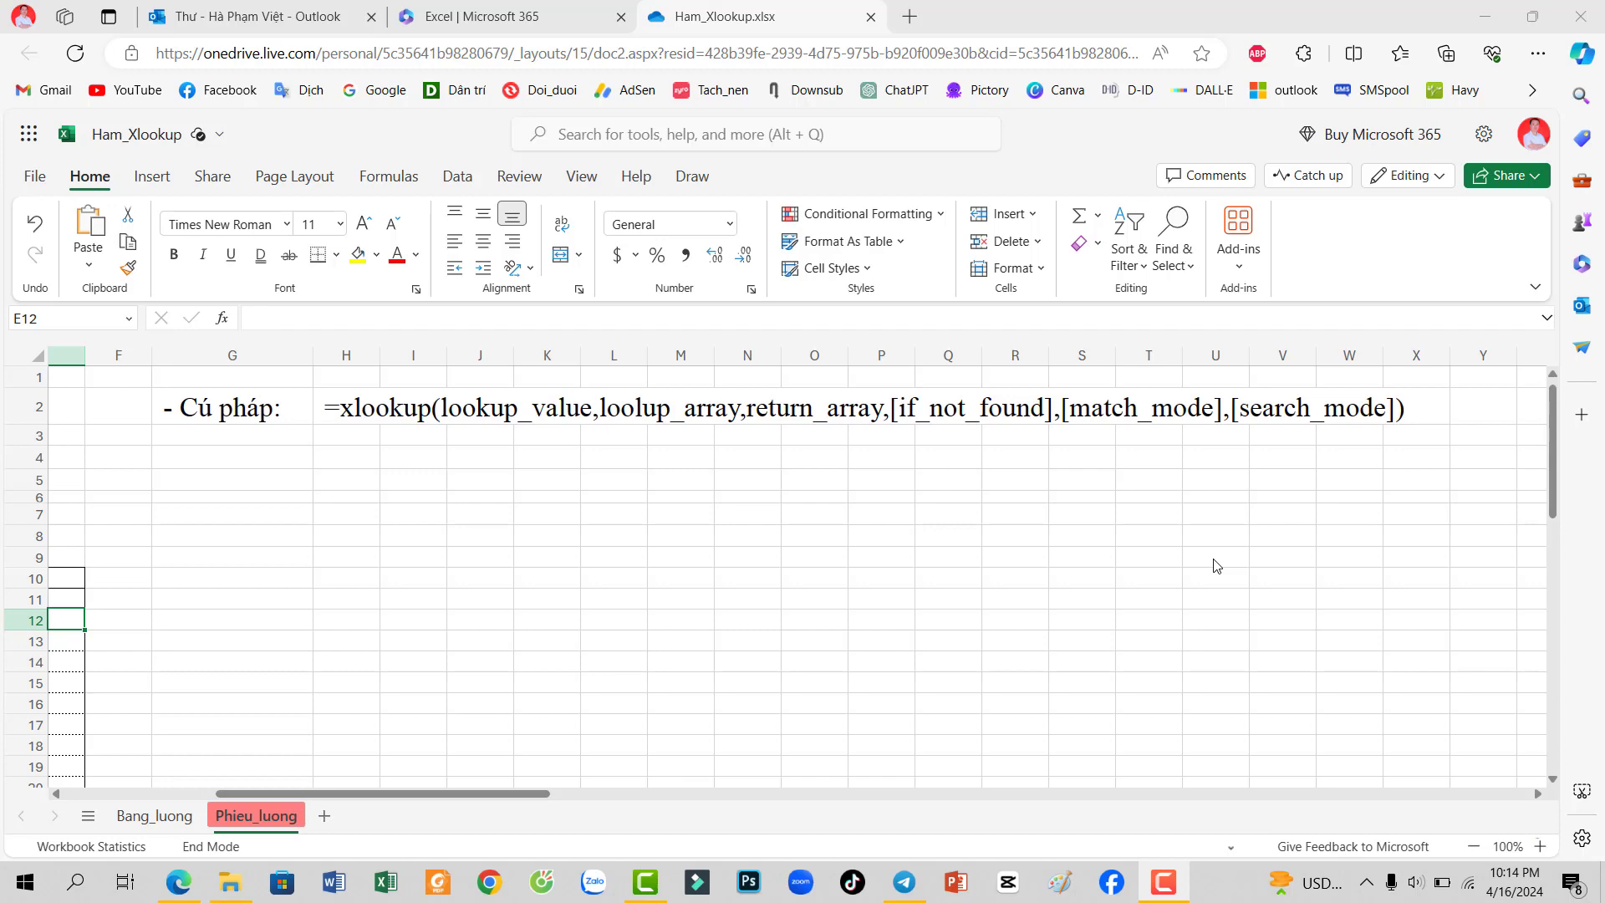
Step: Start an XLOOKUP formula in cell G11 of Phieu_luong with employee code cell B7 as the lookup value
{"action": "left_click", "coordinate": [397, 678]}
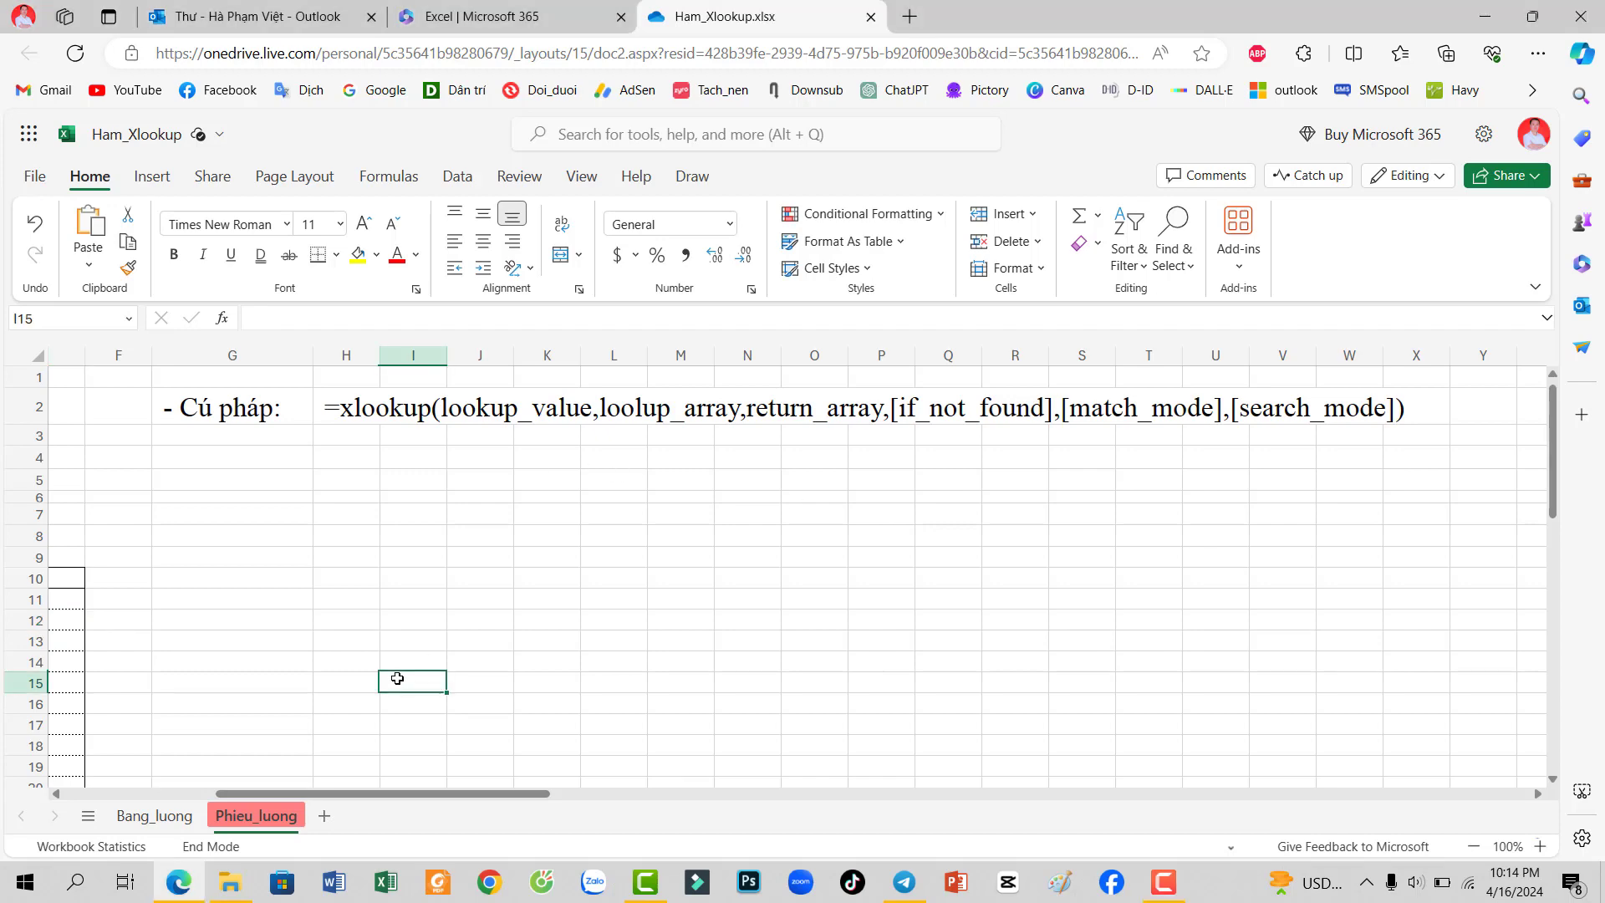
{"action": "key", "text": "Left"}
{"action": "key", "text": "Left"}
{"action": "key", "text": "Left"}
{"action": "key", "text": "Left"}
{"action": "key", "text": "Left"}
{"action": "key", "text": "Left"}
{"action": "key", "text": "Left"}
{"action": "key", "text": "Left"}
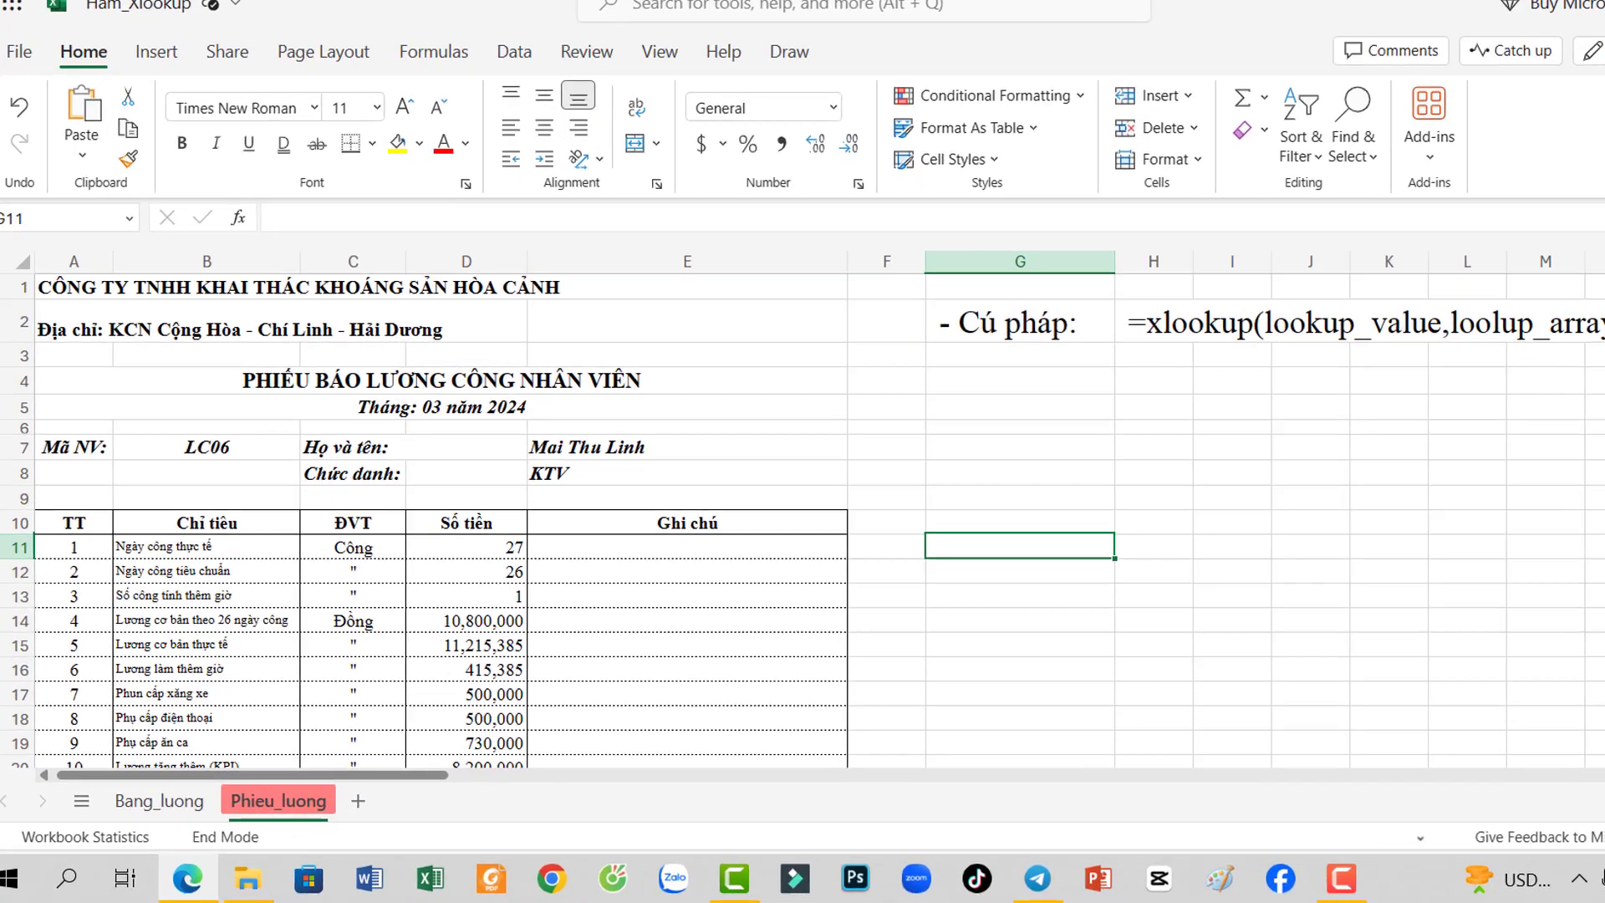
{"action": "left_click", "coordinate": [868, 600]}
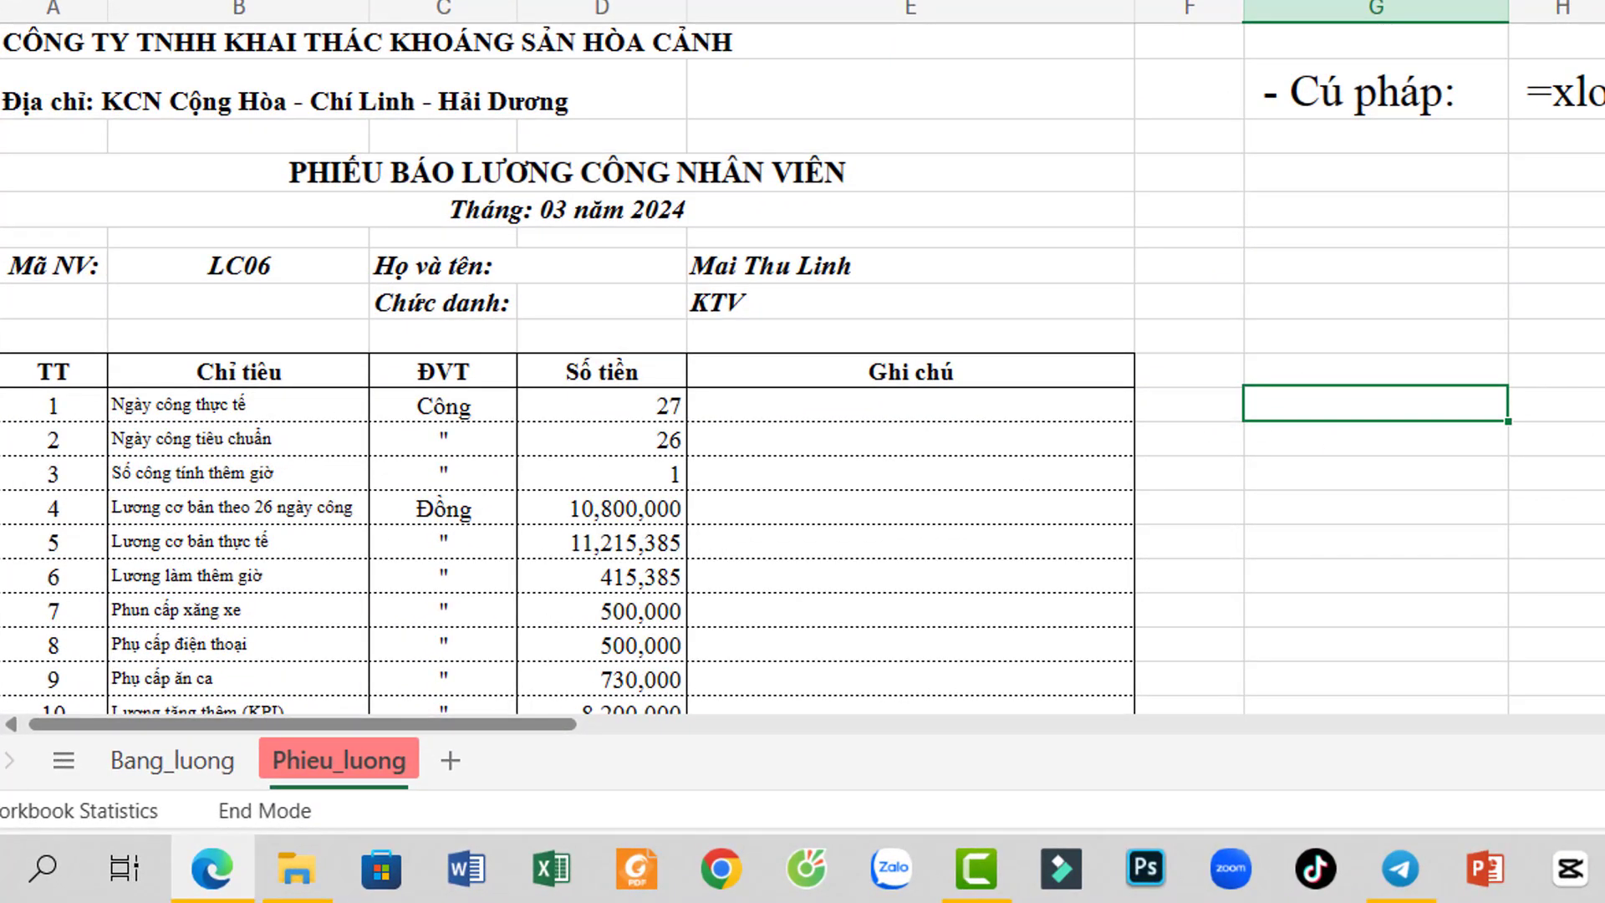
{"action": "type", "text": "=xlook"}
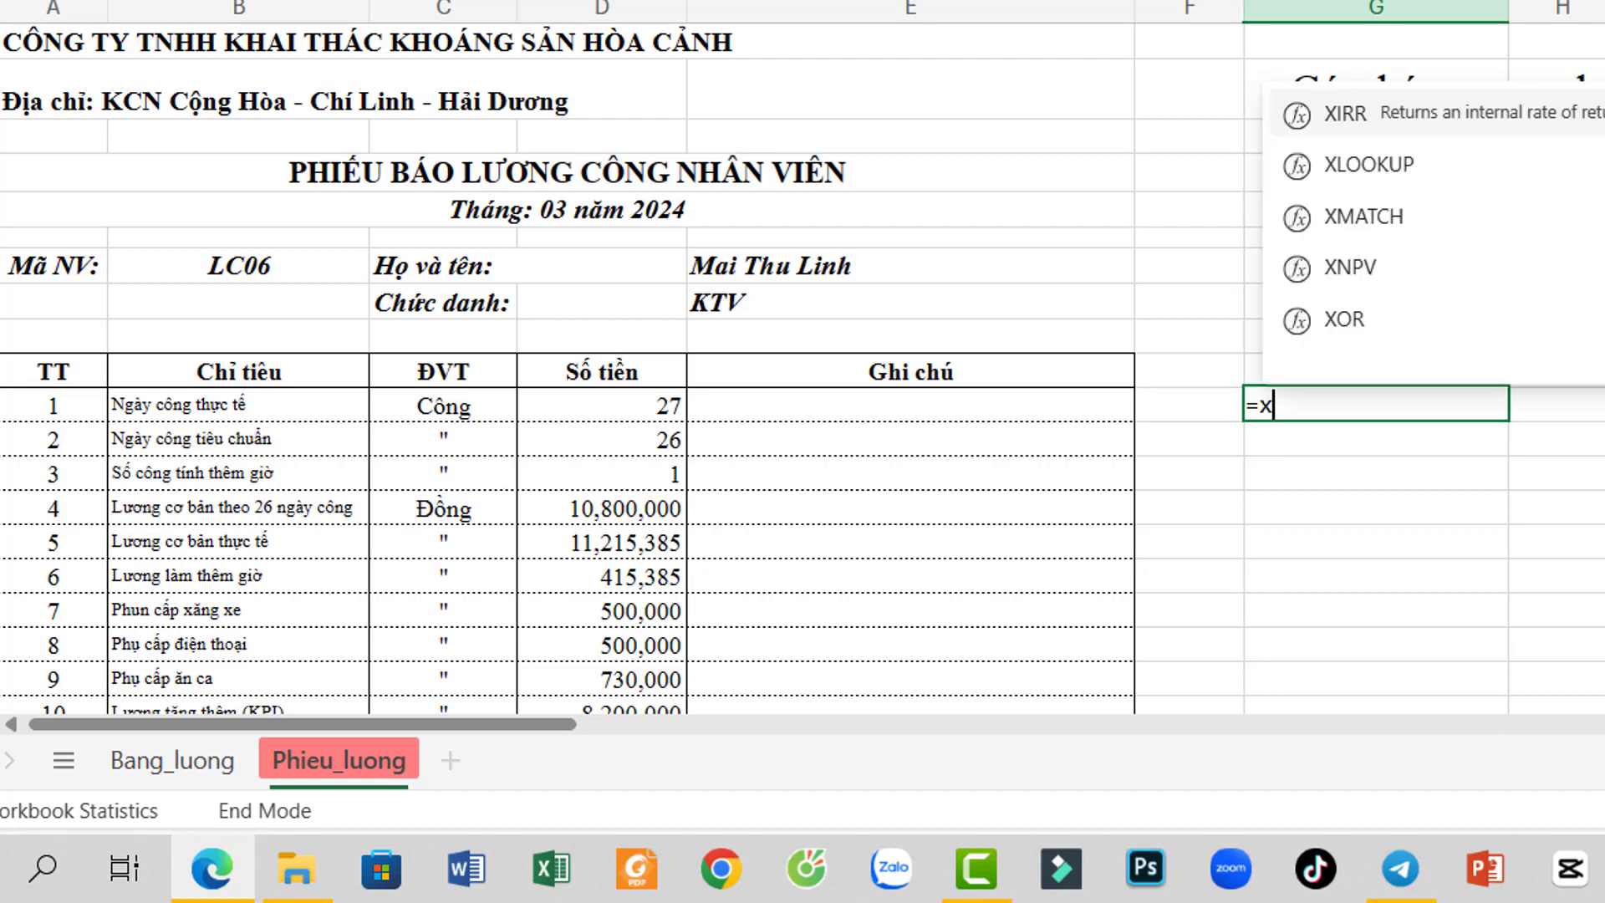
{"action": "type", "text": "up("}
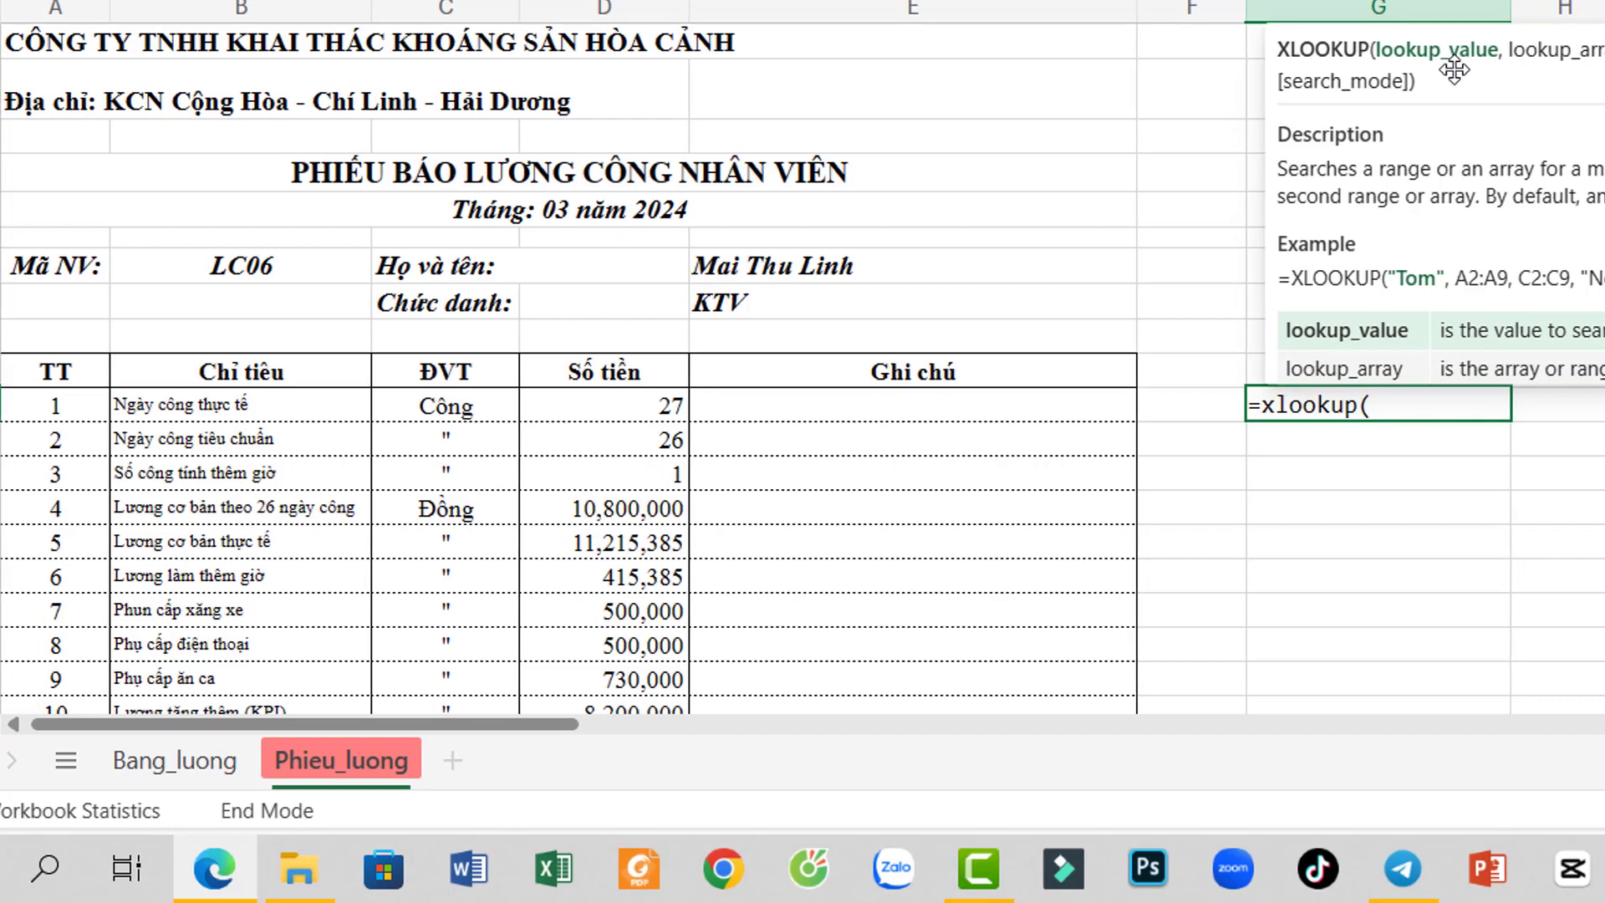
{"action": "left_click", "coordinate": [233, 272]}
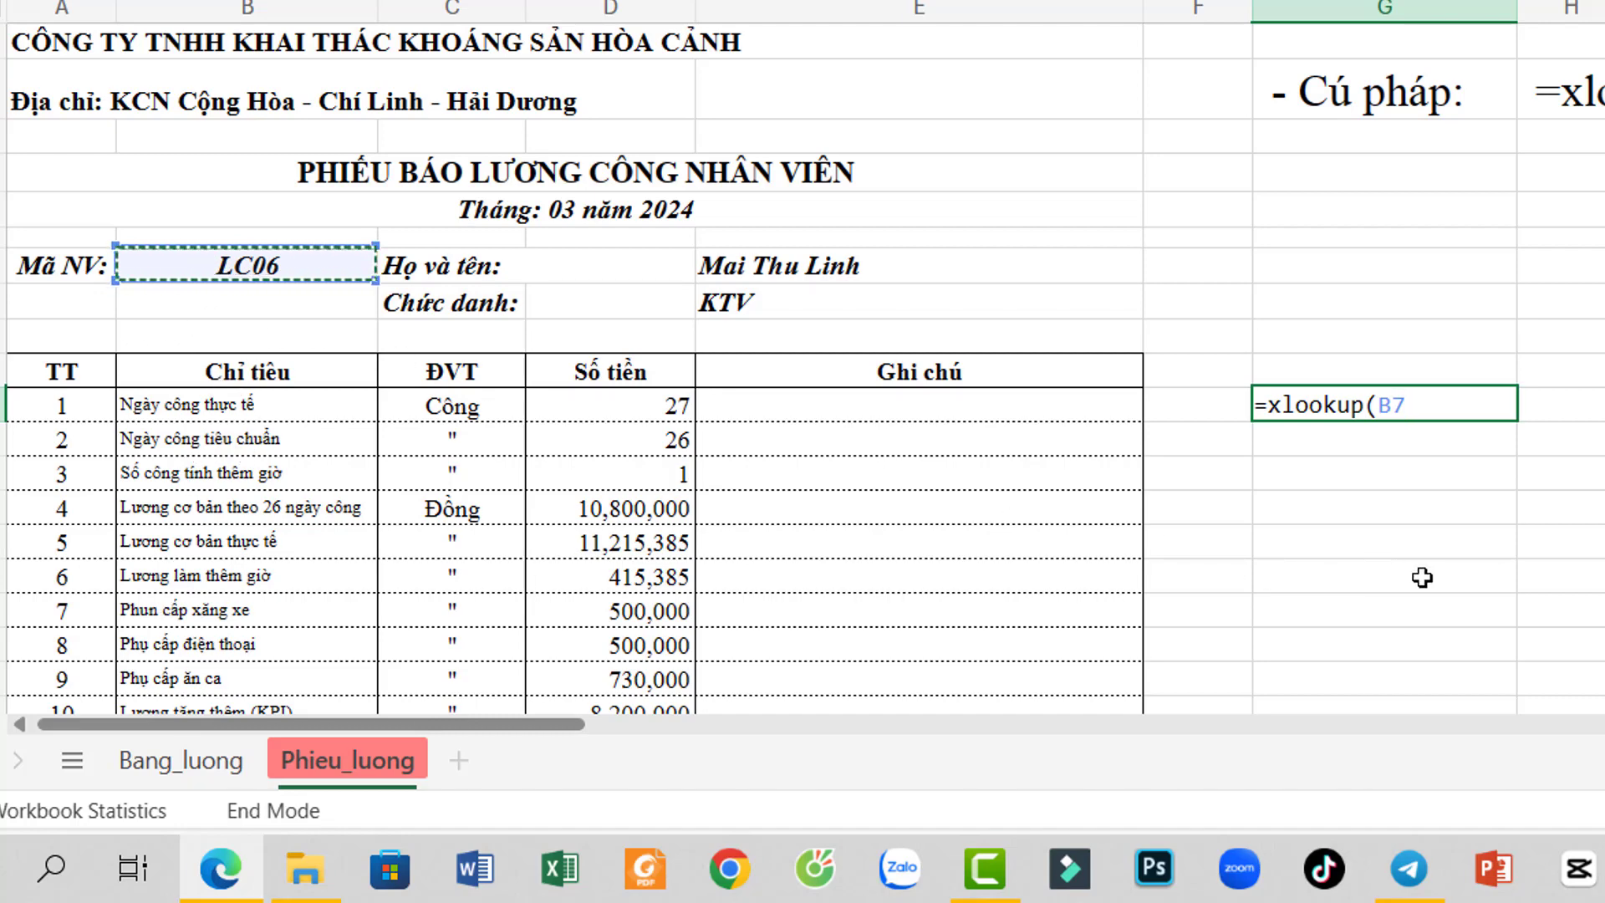
{"action": "type", "text": ","}
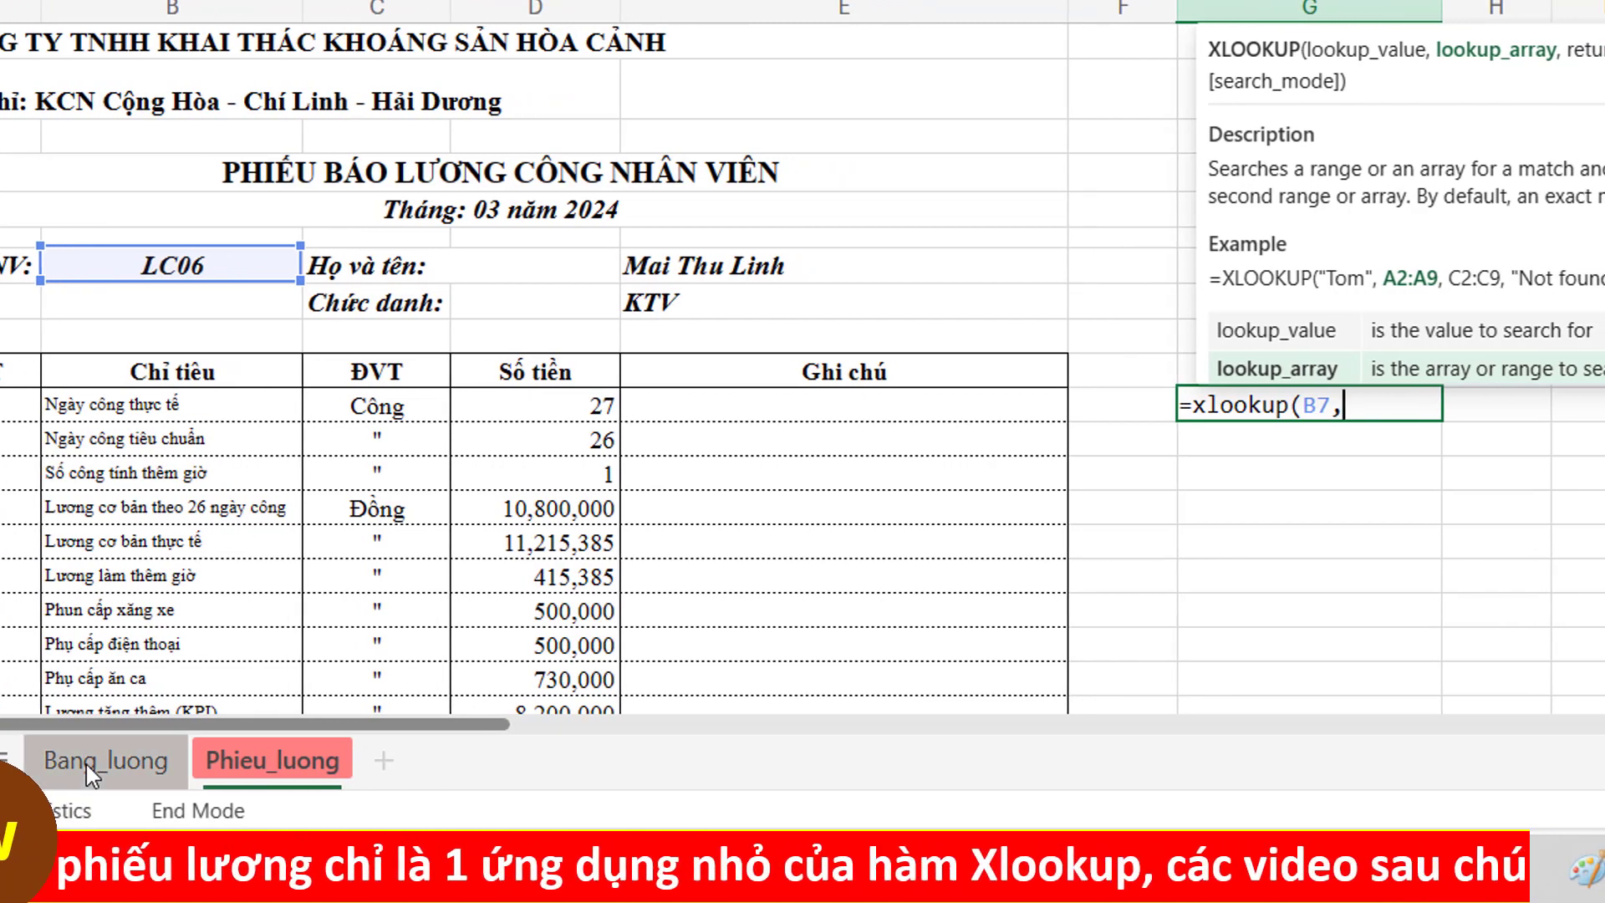
Step: Set the lookup array to the employee codes in A3:A37 of the Bang_luong sheet as an absolute reference
{"action": "left_click", "coordinate": [87, 764]}
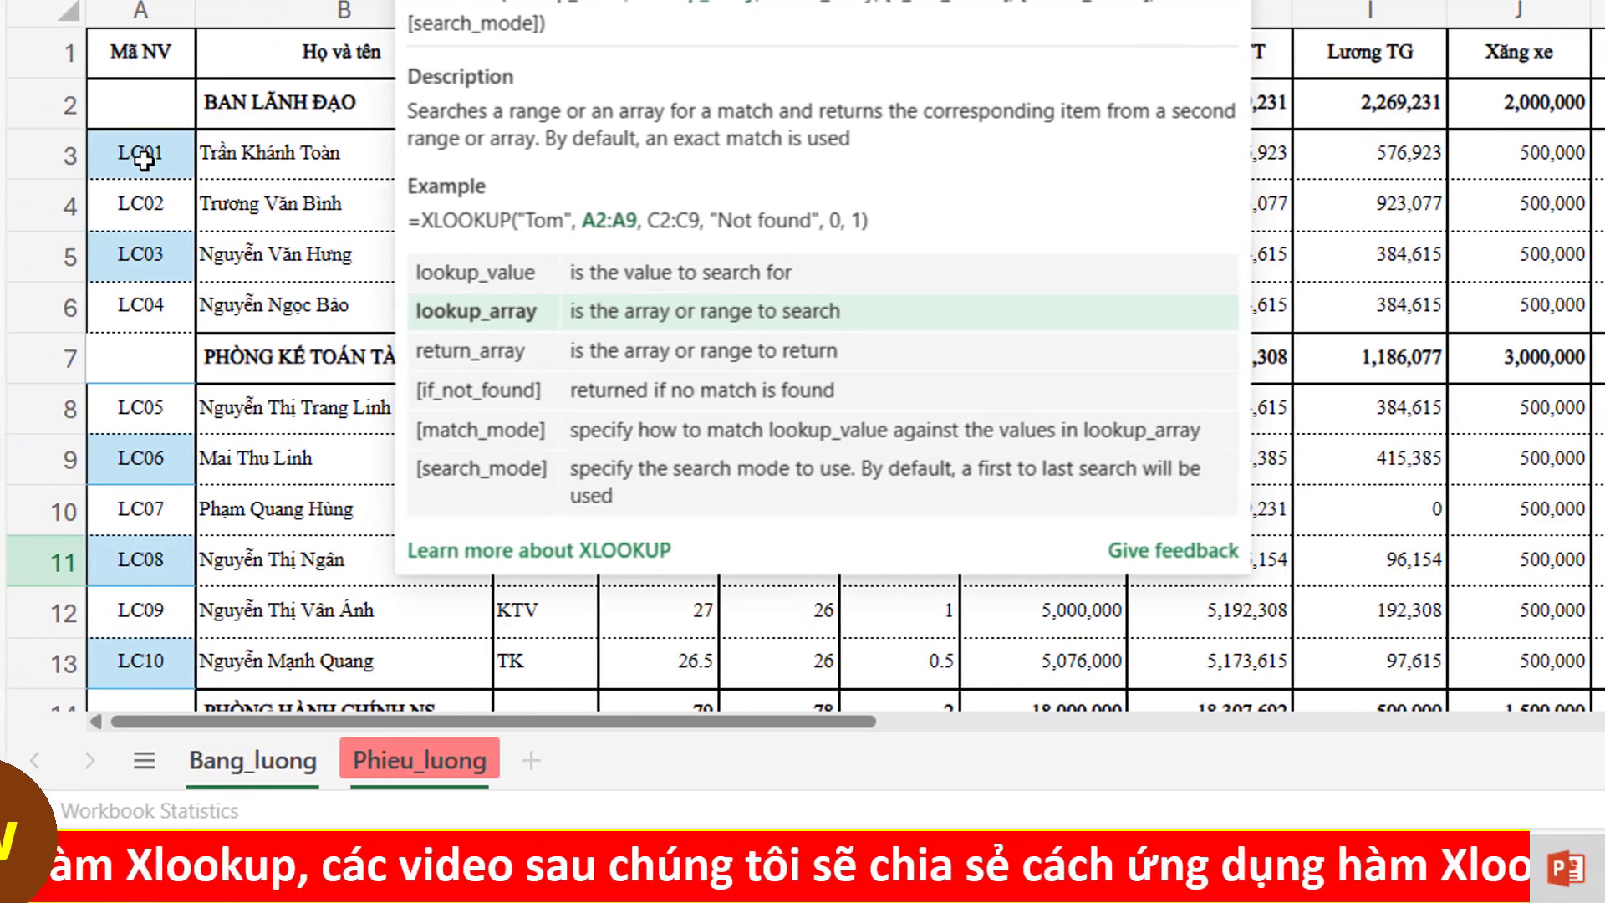
{"action": "left_click_drag", "start_coordinate": [145, 171], "coordinate": [141, 209]}
{"action": "left_click_drag", "start_coordinate": [138, 314], "coordinate": [163, 404]}
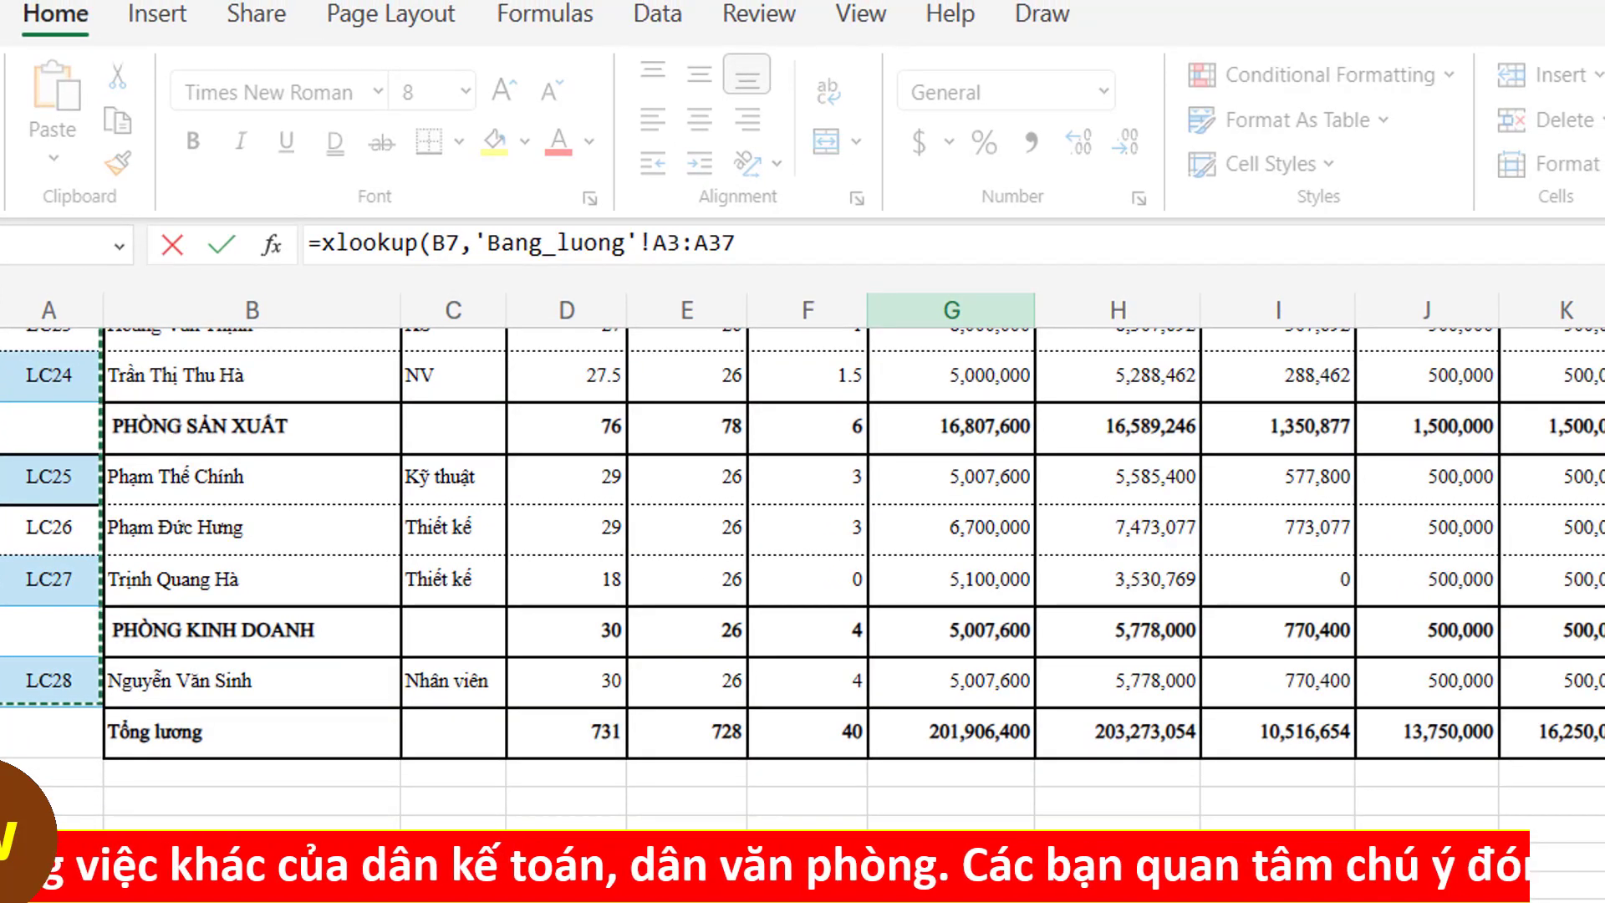
{"action": "key", "text": "F4"}
{"action": "type", "text": ","}
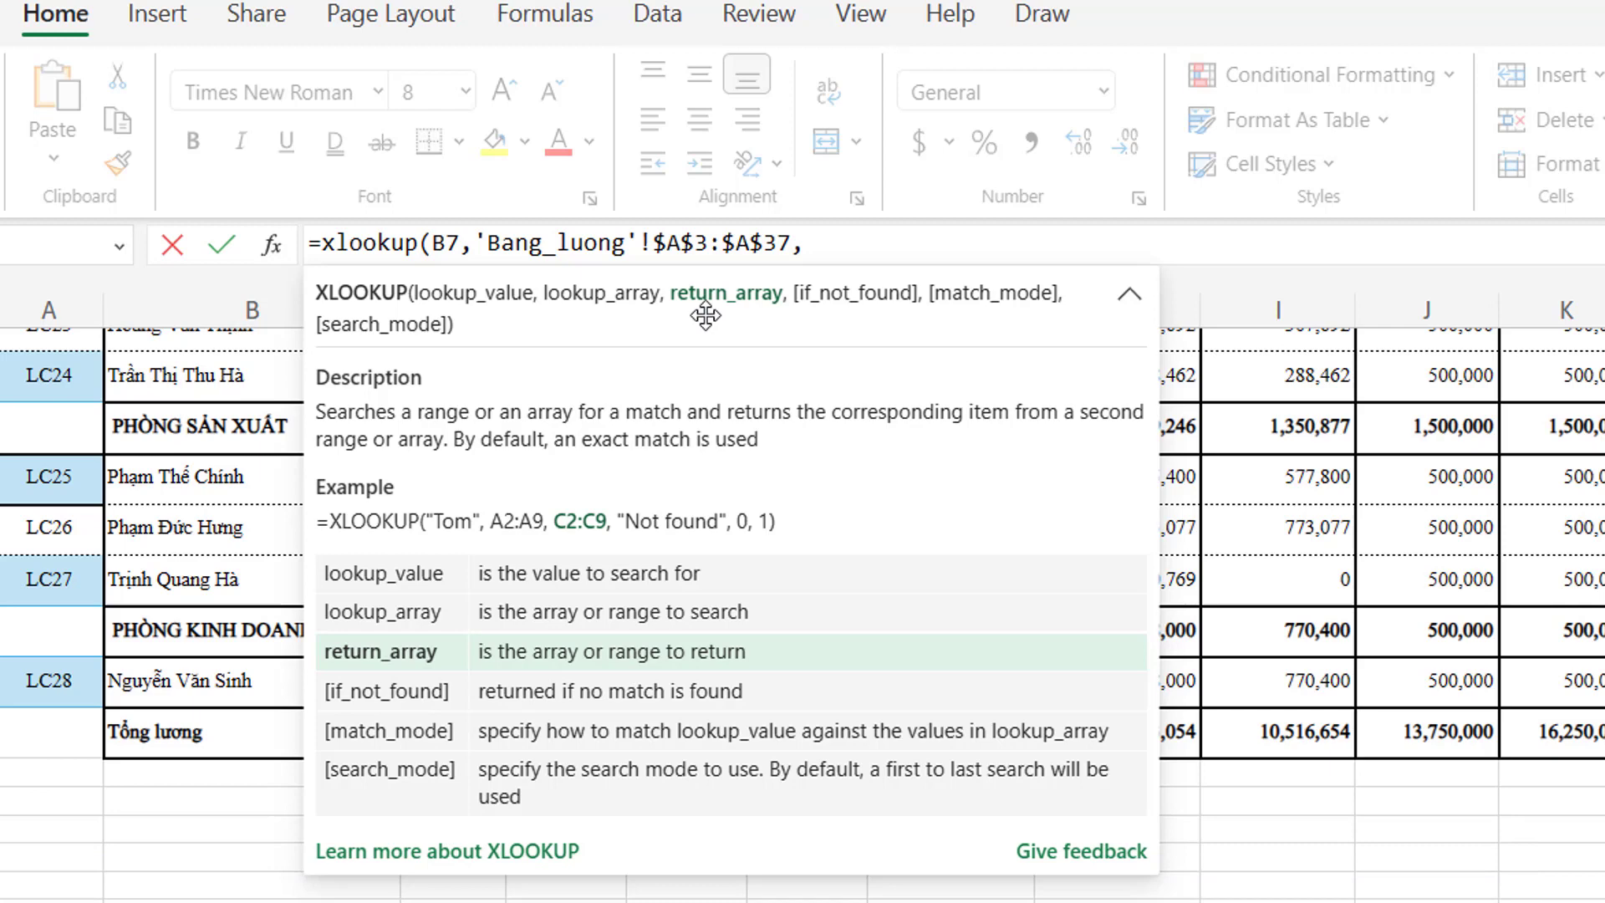
Step: Use the absolute range $D$3:$Q$37 of Bang_luong as the XLOOKUP return array and enter the formula
{"action": "scroll", "coordinate": [247, 448], "scroll_direction": "up", "scroll_amount": 9}
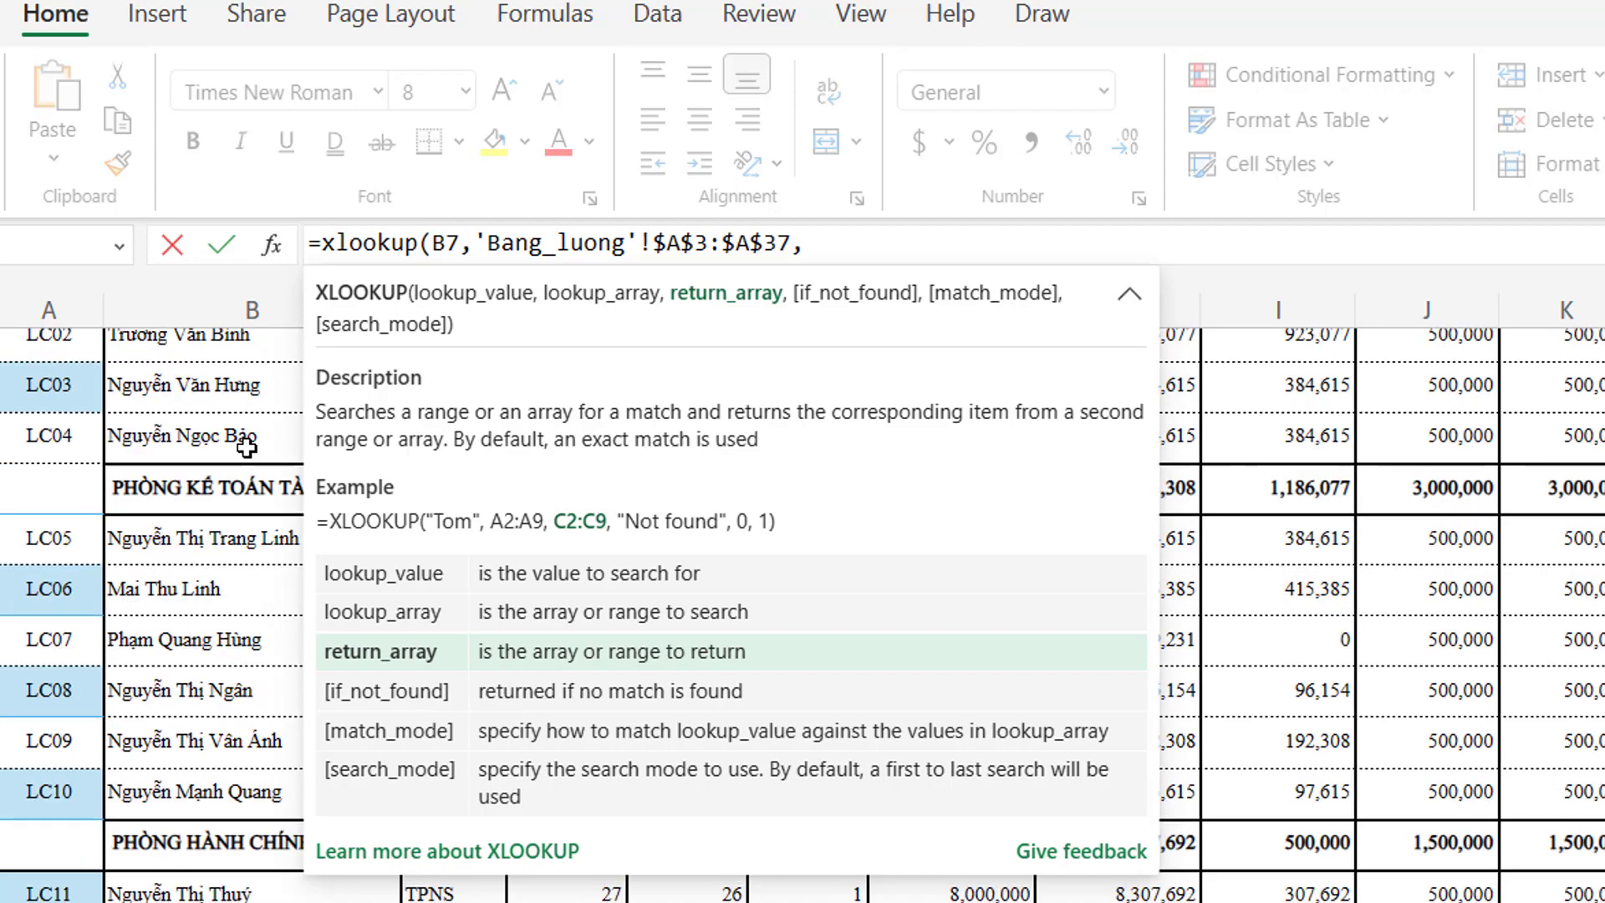
{"action": "scroll", "coordinate": [246, 447], "scroll_direction": "up", "scroll_amount": 1}
{"action": "scroll", "coordinate": [246, 447], "scroll_direction": "right", "scroll_amount": 3}
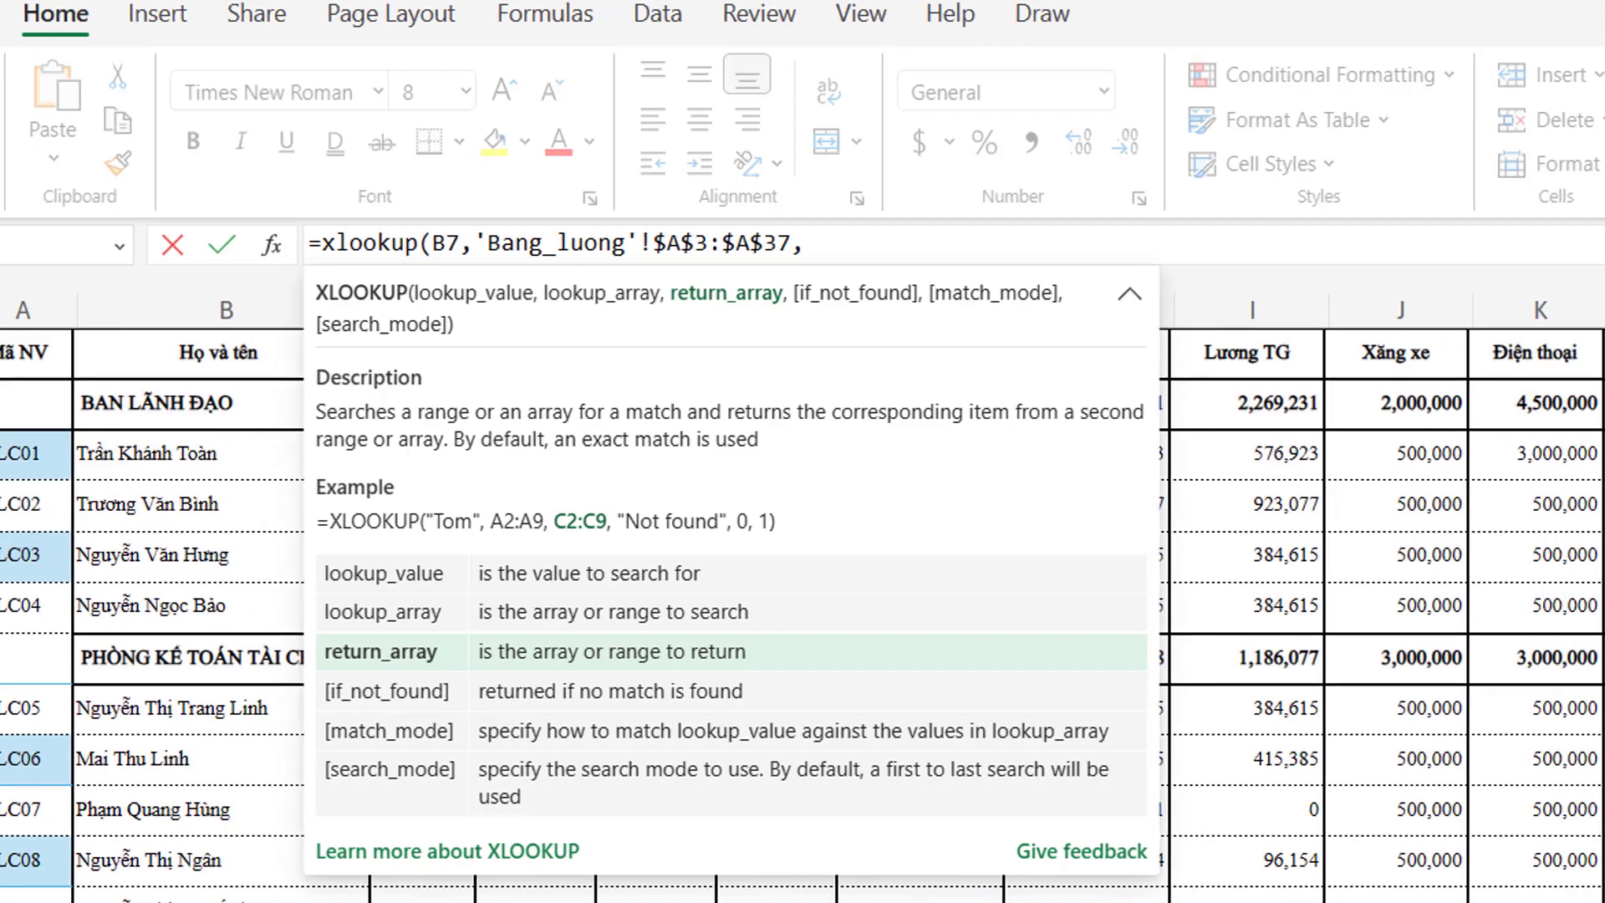
{"action": "scroll", "coordinate": [246, 447], "scroll_direction": "left", "scroll_amount": 1}
{"action": "scroll", "coordinate": [246, 448], "scroll_direction": "left", "scroll_amount": 3}
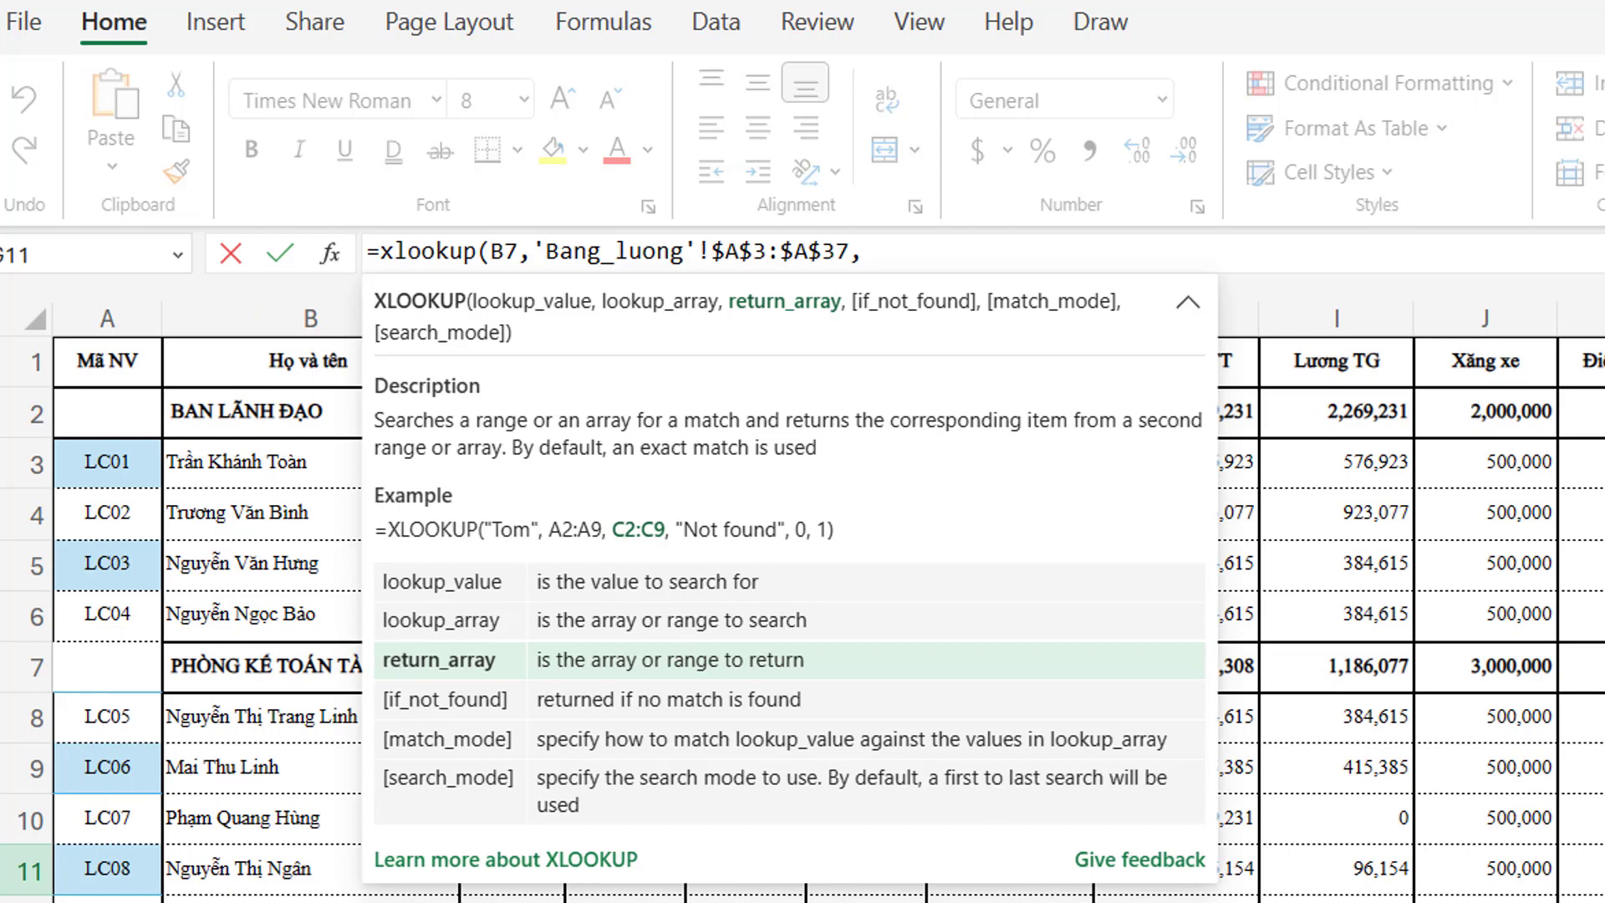
{"action": "scroll", "coordinate": [802, 602], "scroll_direction": "right", "scroll_amount": 5}
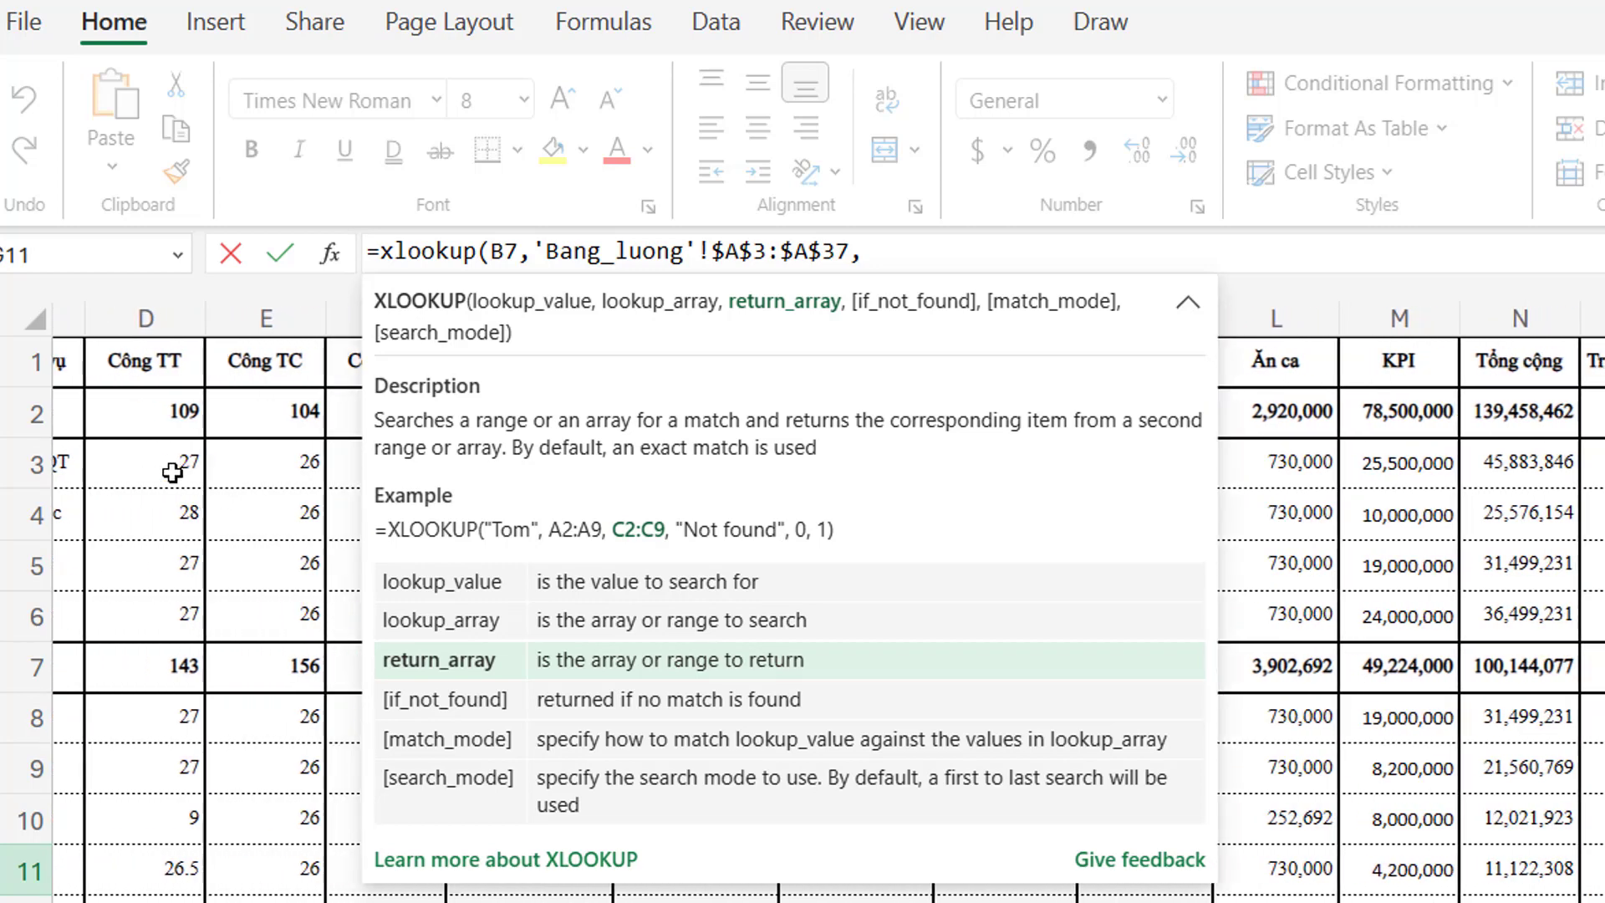
{"action": "left_click", "coordinate": [167, 473]}
{"action": "left_click_drag", "start_coordinate": [168, 472], "coordinate": [1604, 563]}
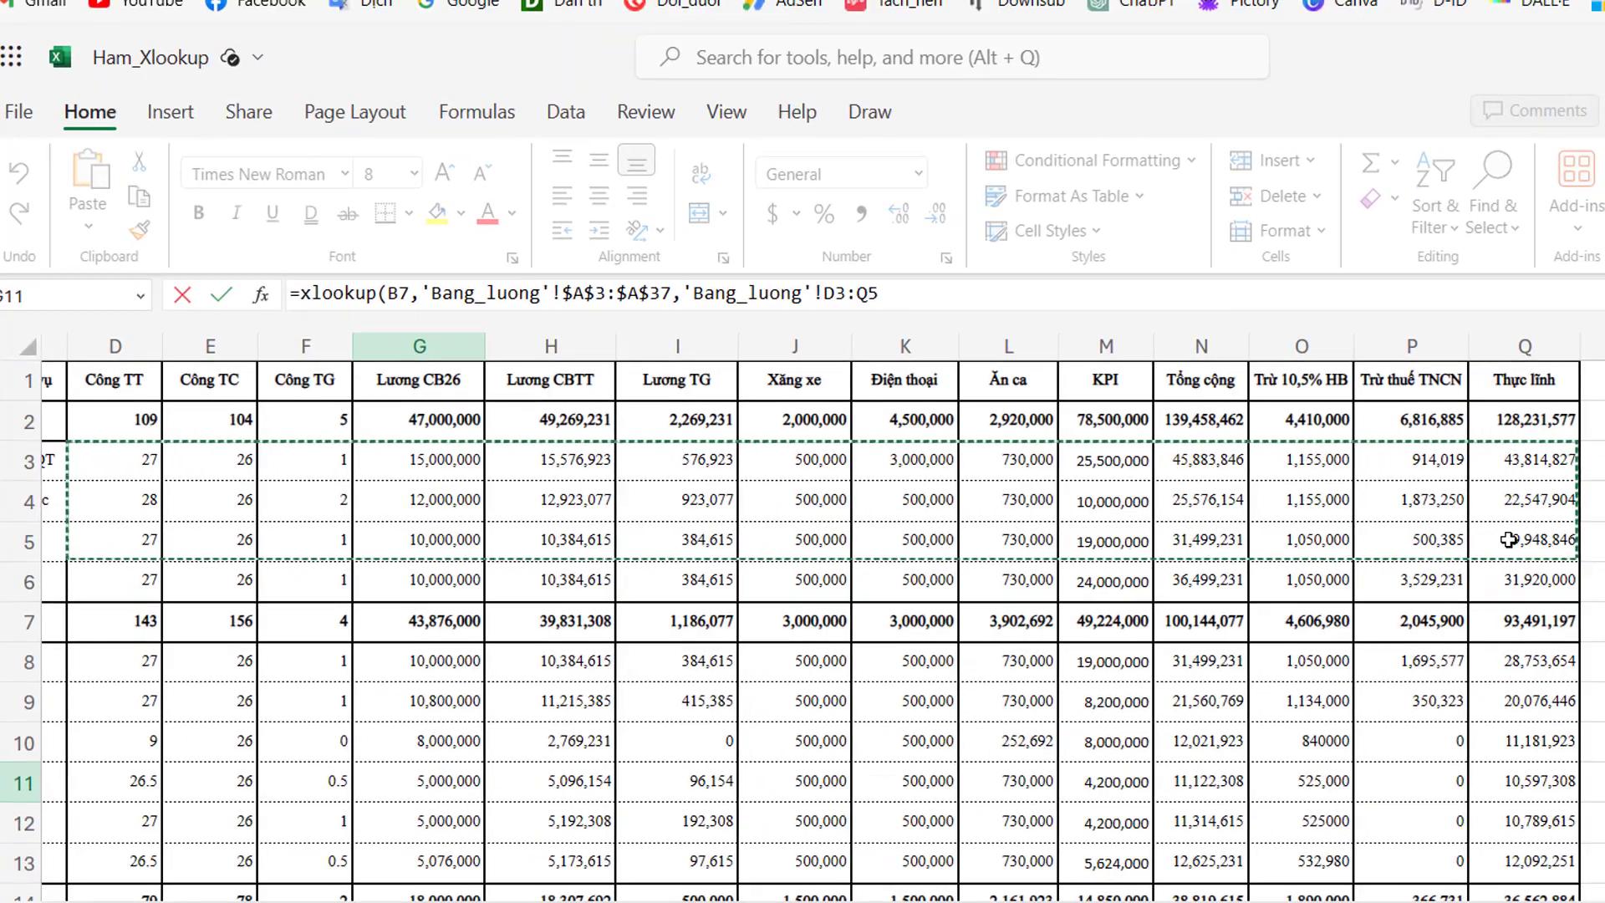
{"action": "left_click_drag", "start_coordinate": [1509, 539], "coordinate": [1532, 696]}
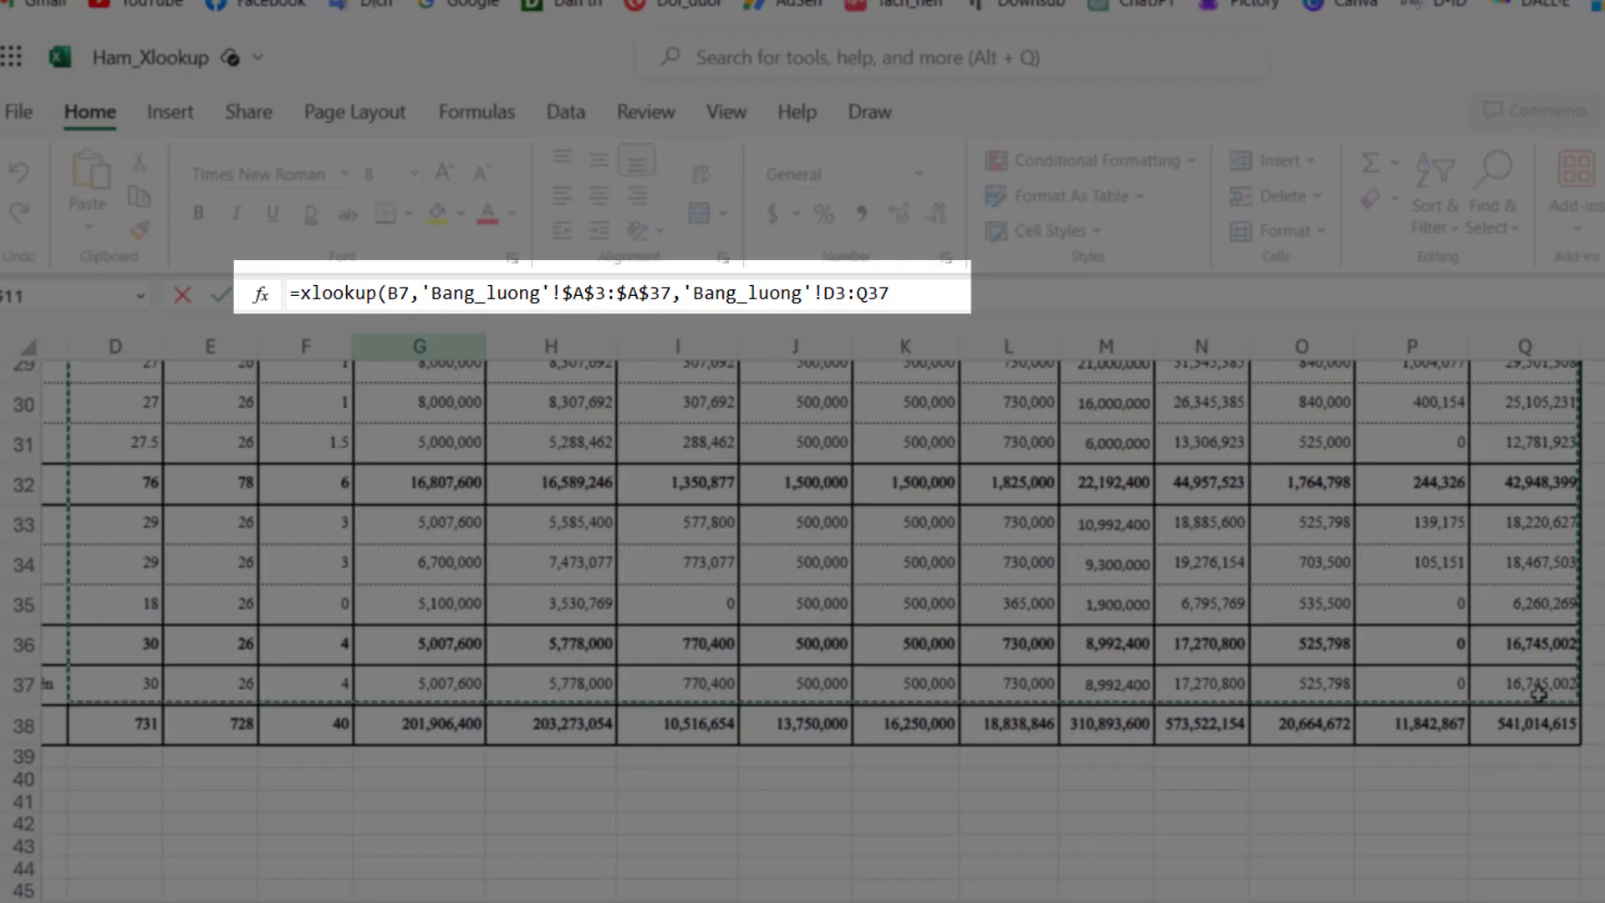
{"action": "key", "text": "F4"}
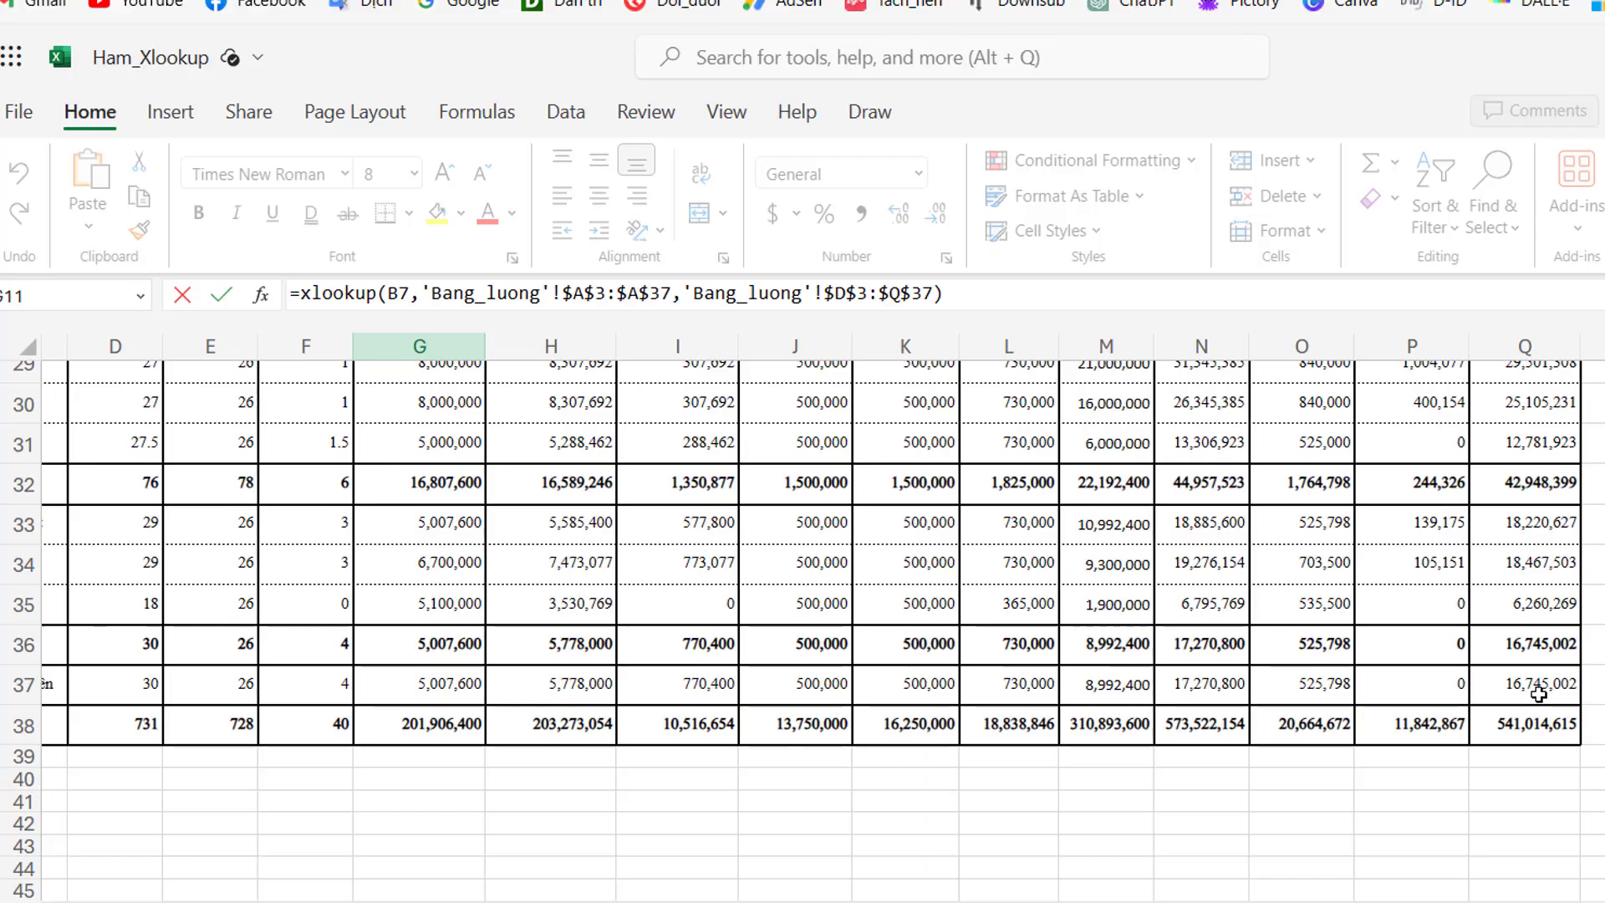
{"action": "key", "text": "Return"}
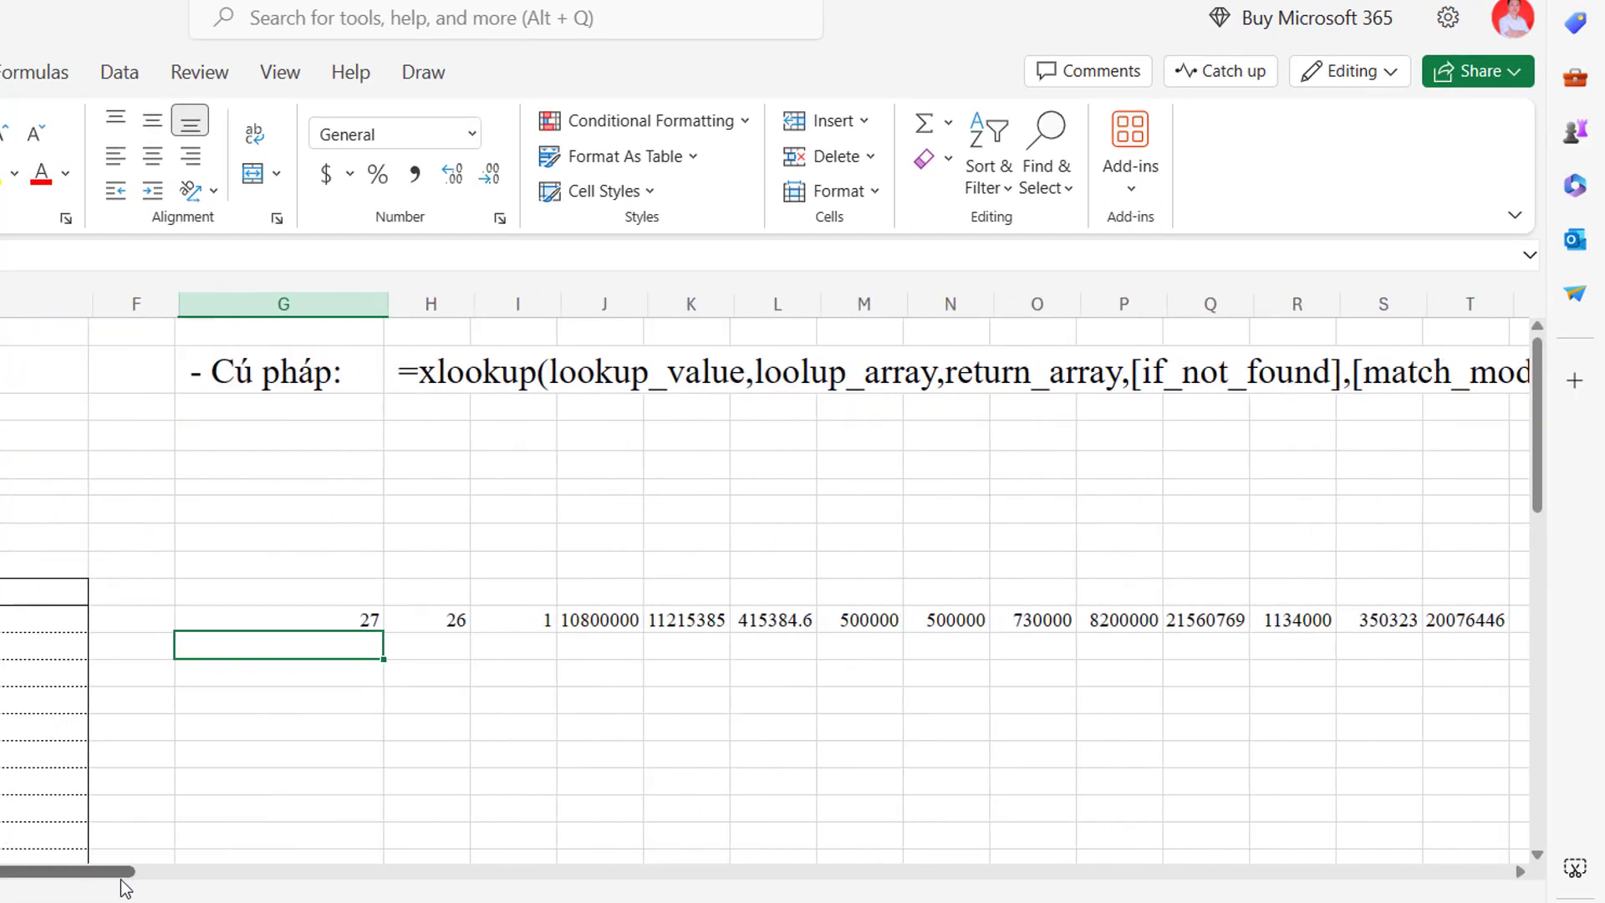
Step: Compare the spilled XLOOKUP results in row 11 of Phieu_luong with the source columns in Bang_luong
{"action": "left_click_drag", "start_coordinate": [121, 880], "coordinate": [183, 880]}
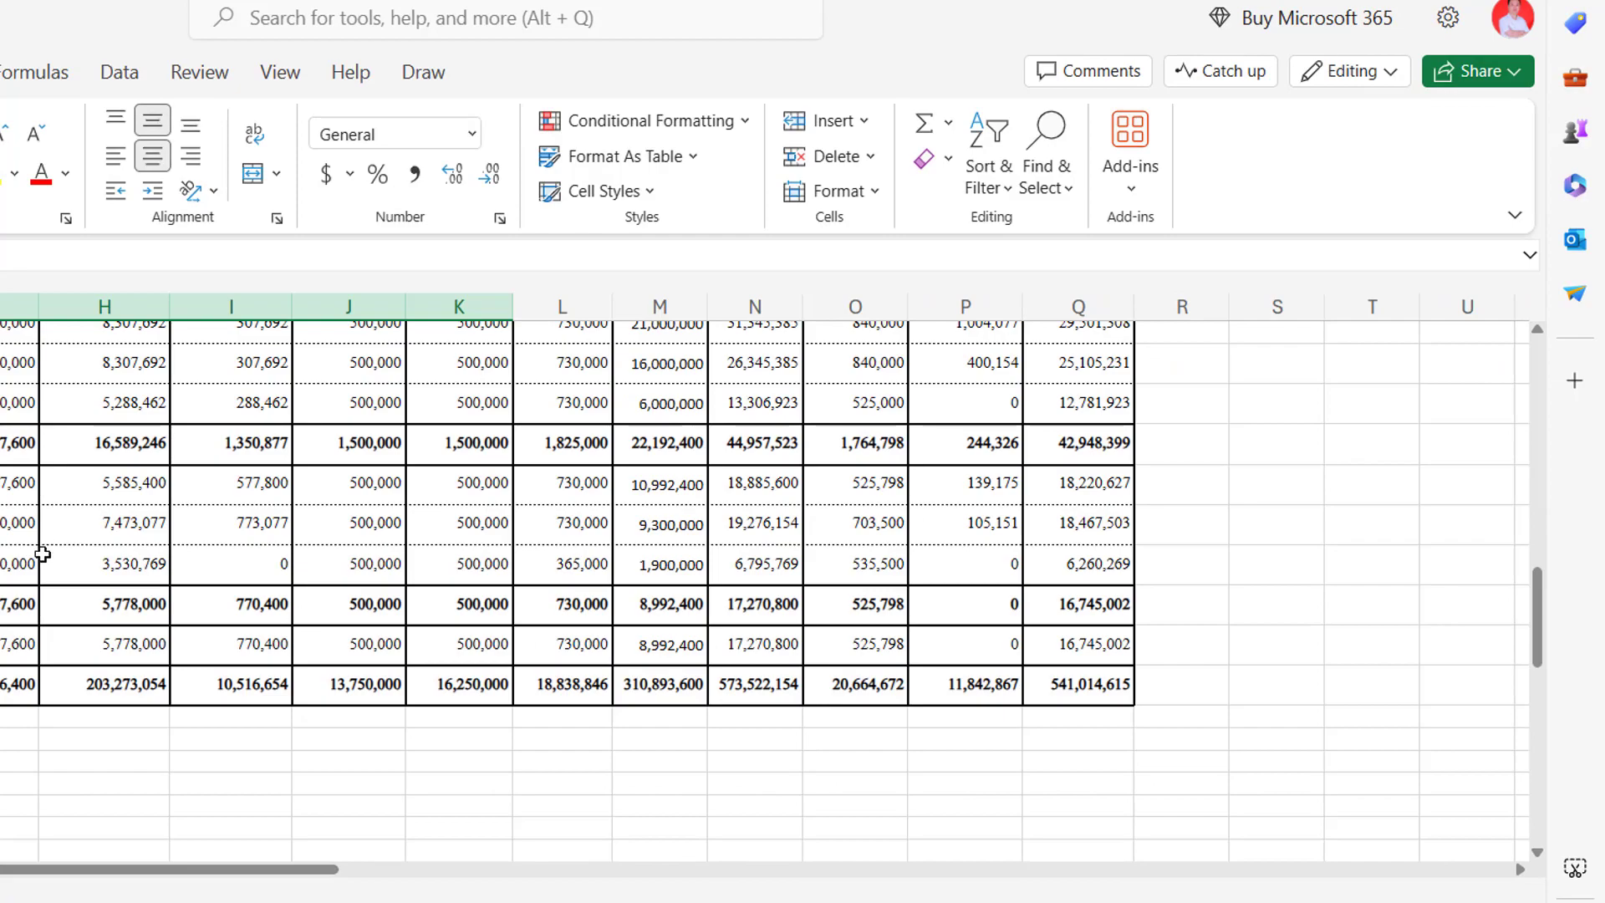
{"action": "scroll", "coordinate": [104, 577], "scroll_direction": "up", "scroll_amount": 5}
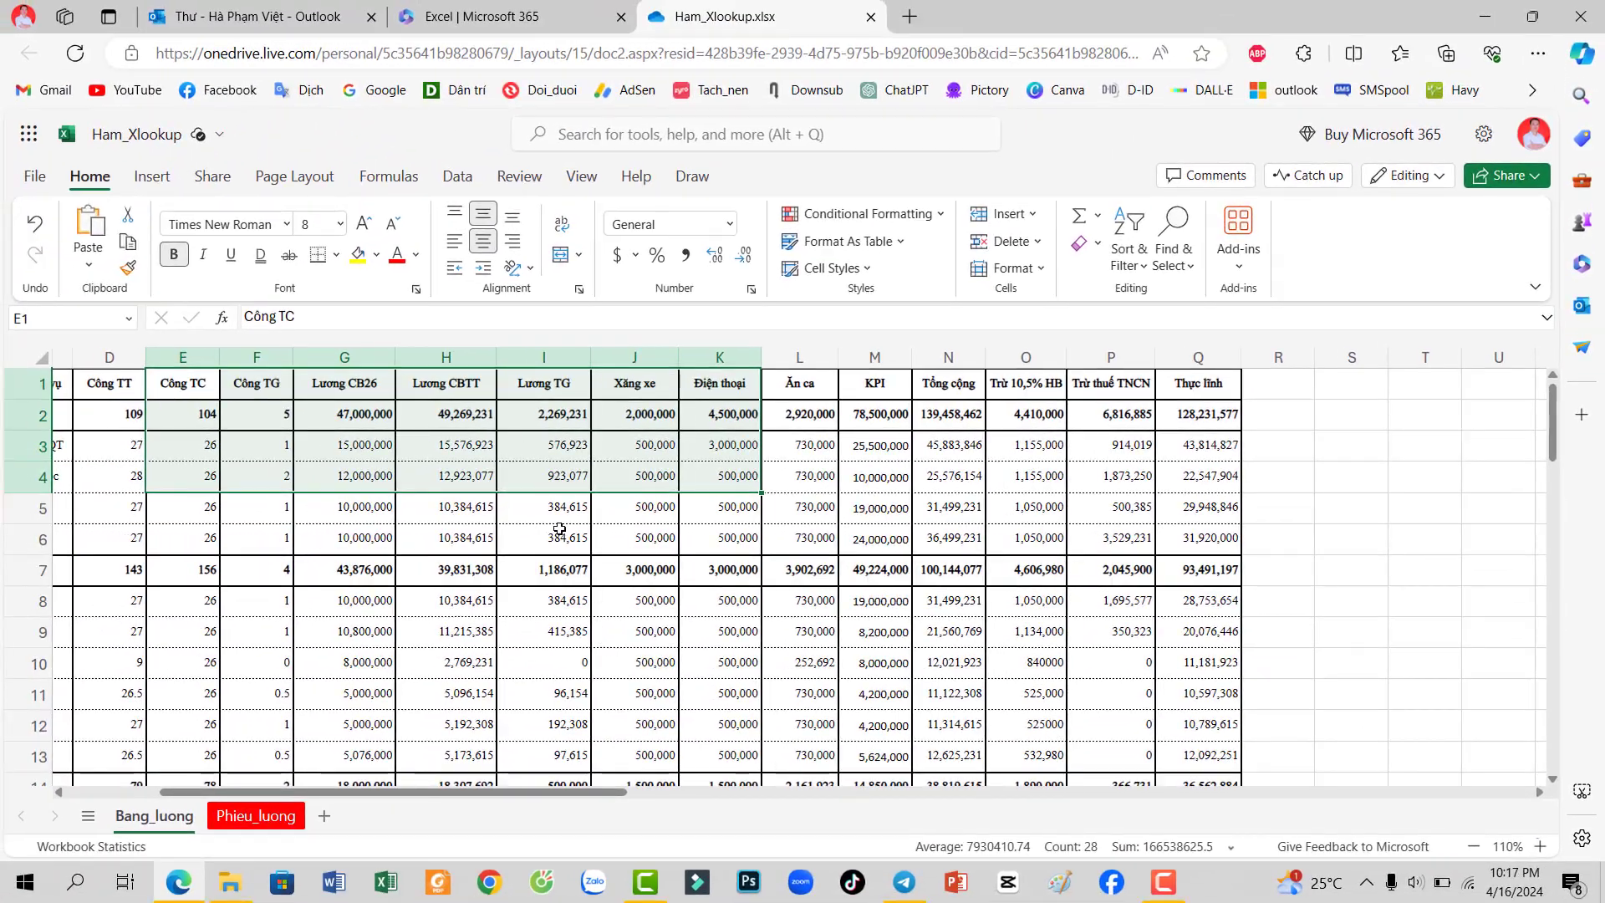
{"action": "left_click", "coordinate": [241, 817]}
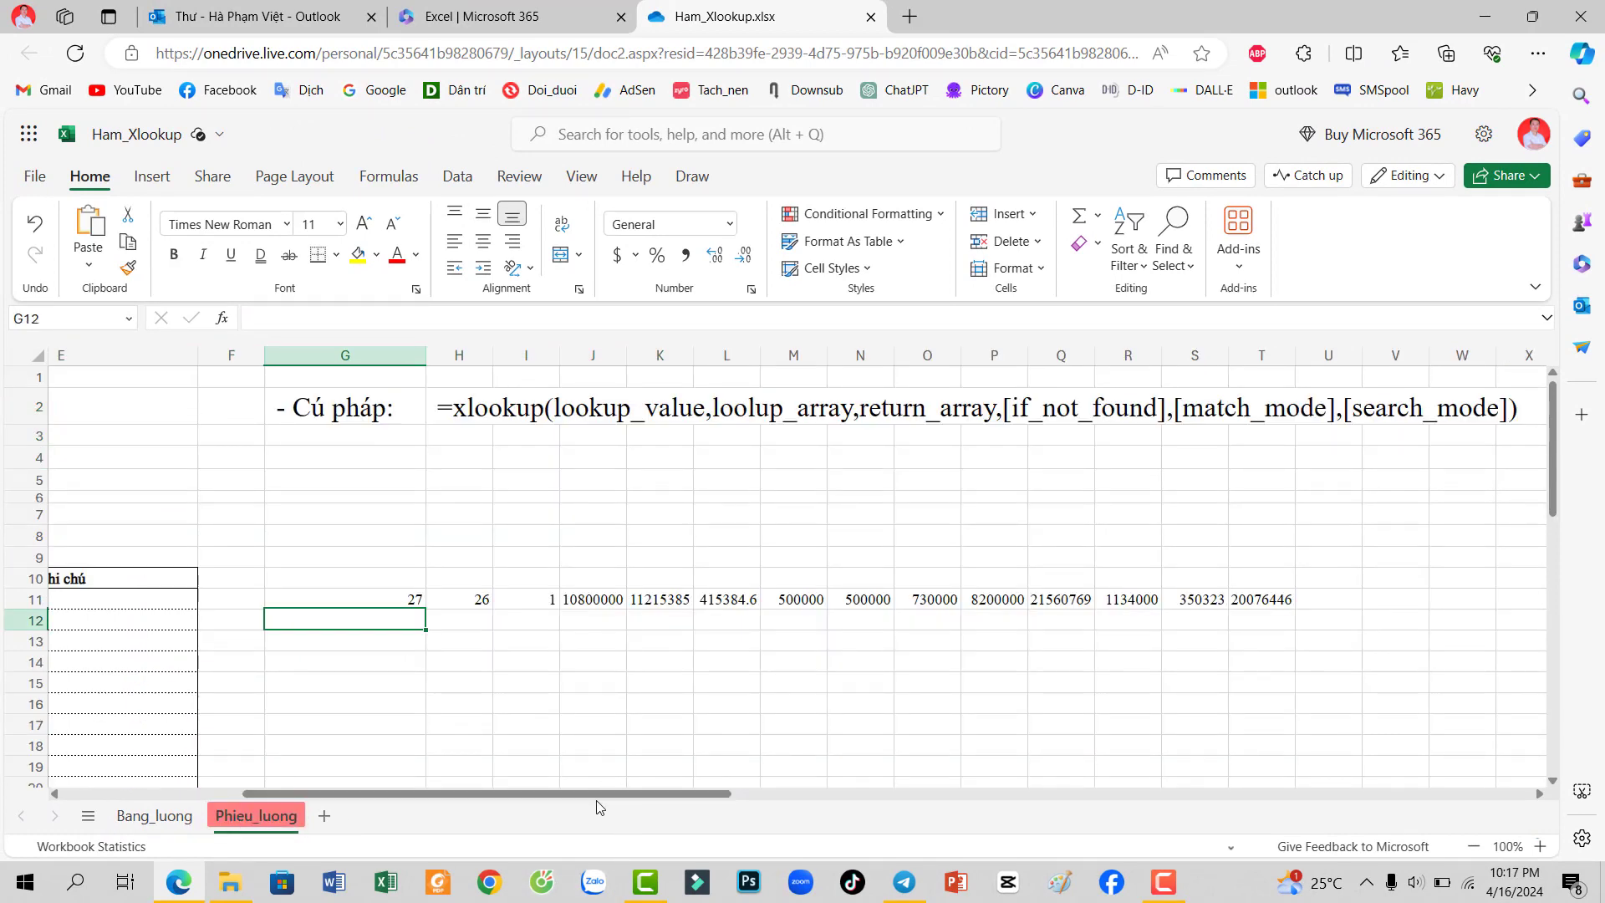
{"action": "left_click_drag", "start_coordinate": [600, 798], "coordinate": [414, 800]}
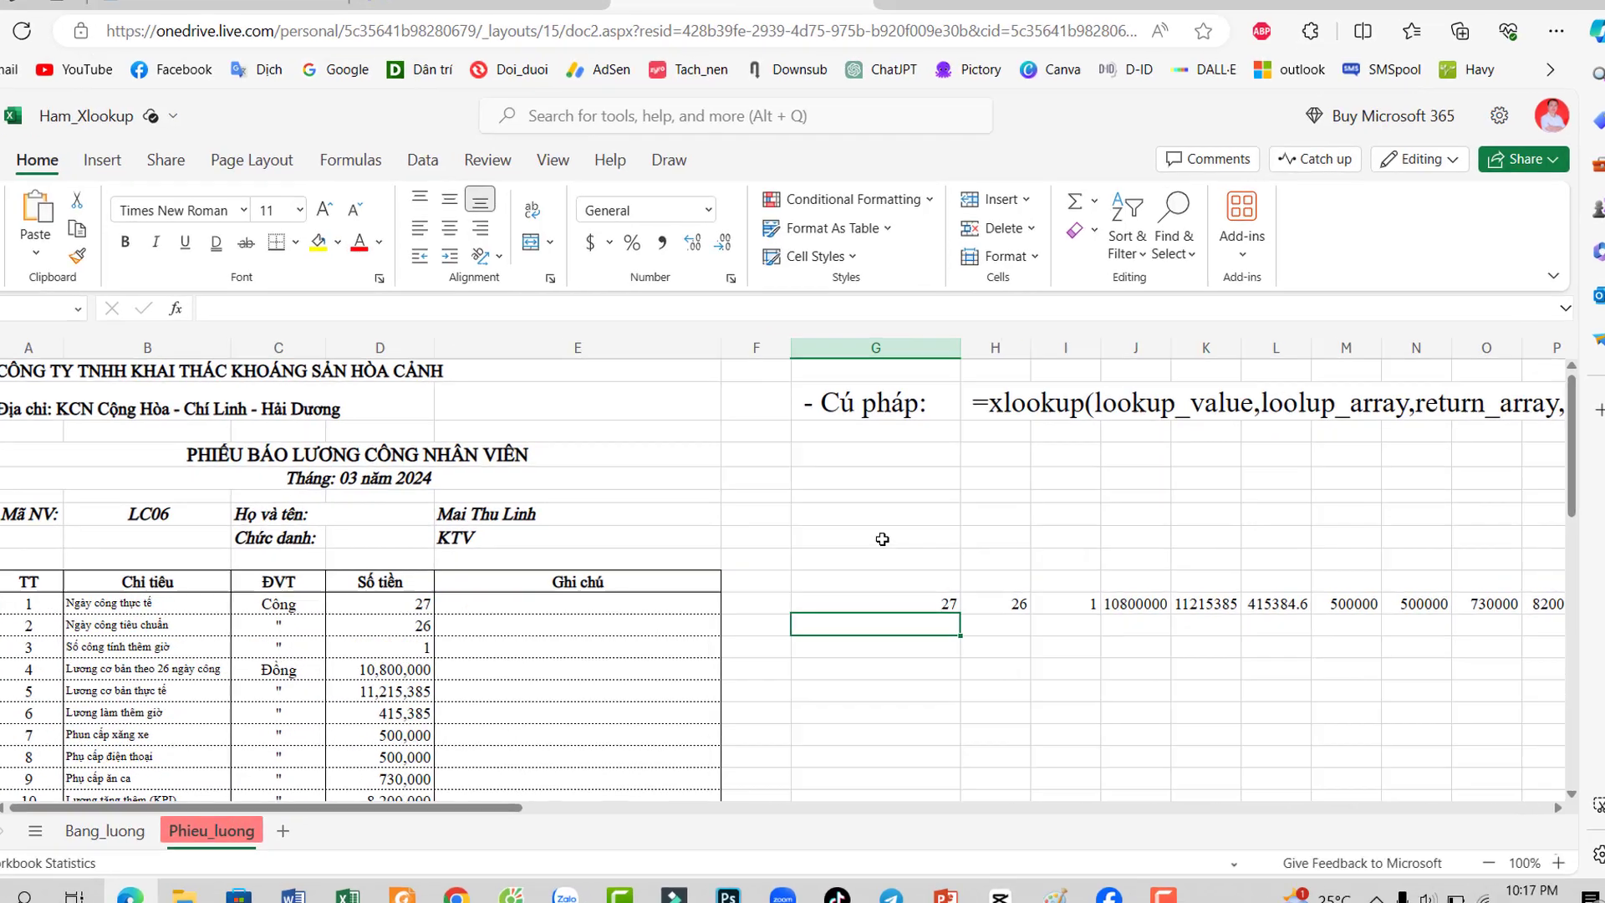
{"action": "type", "text": "="}
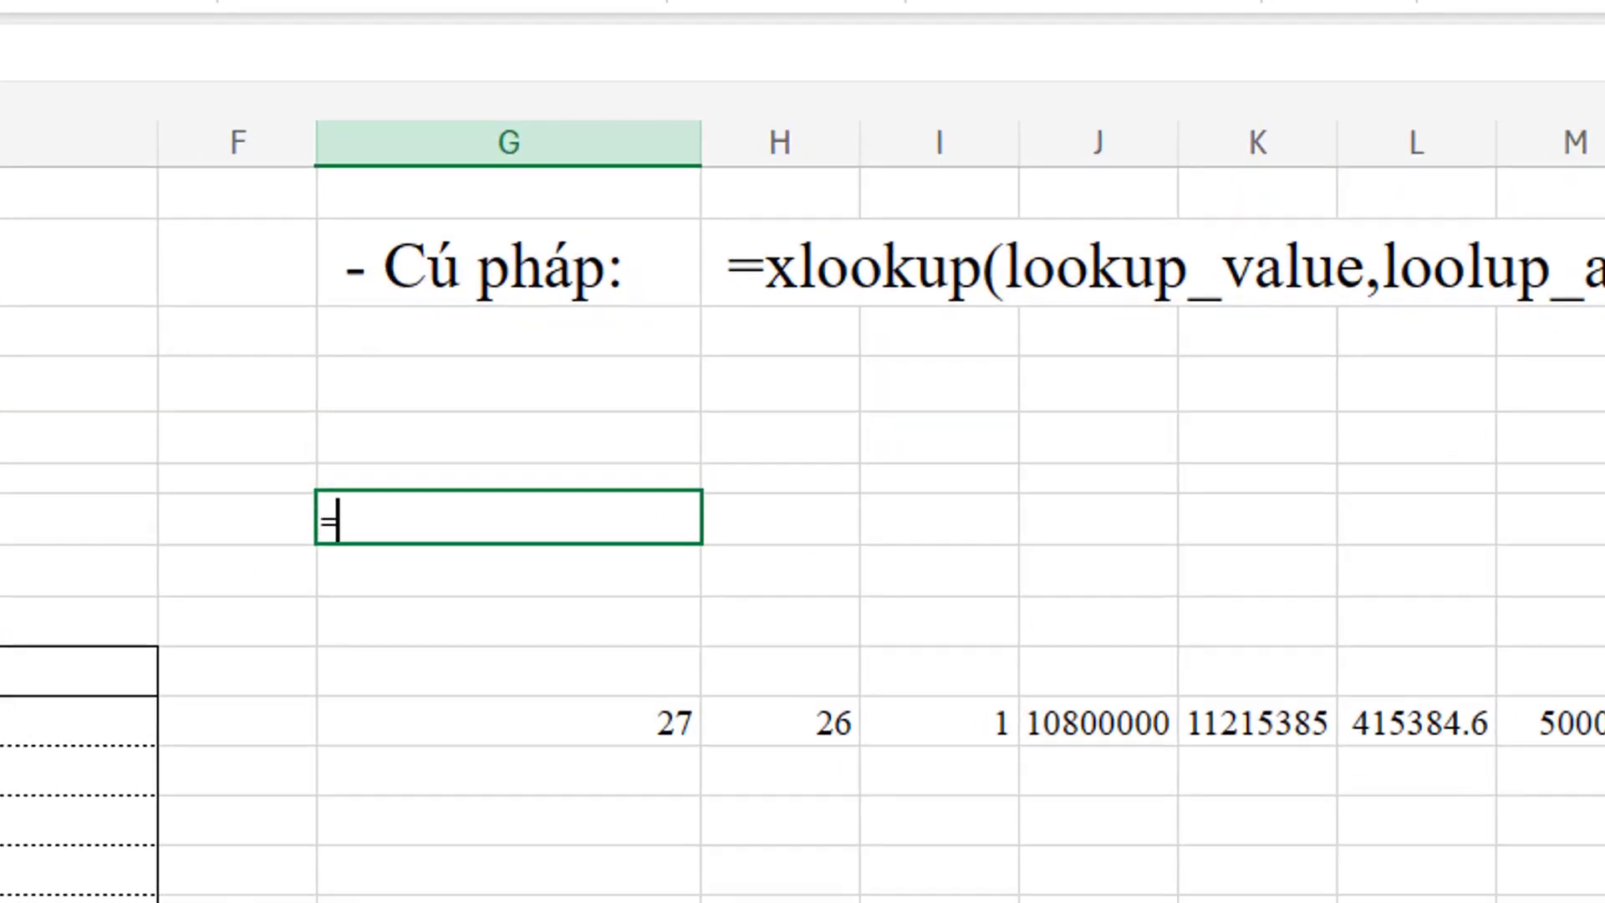
{"action": "type", "text": "trans"}
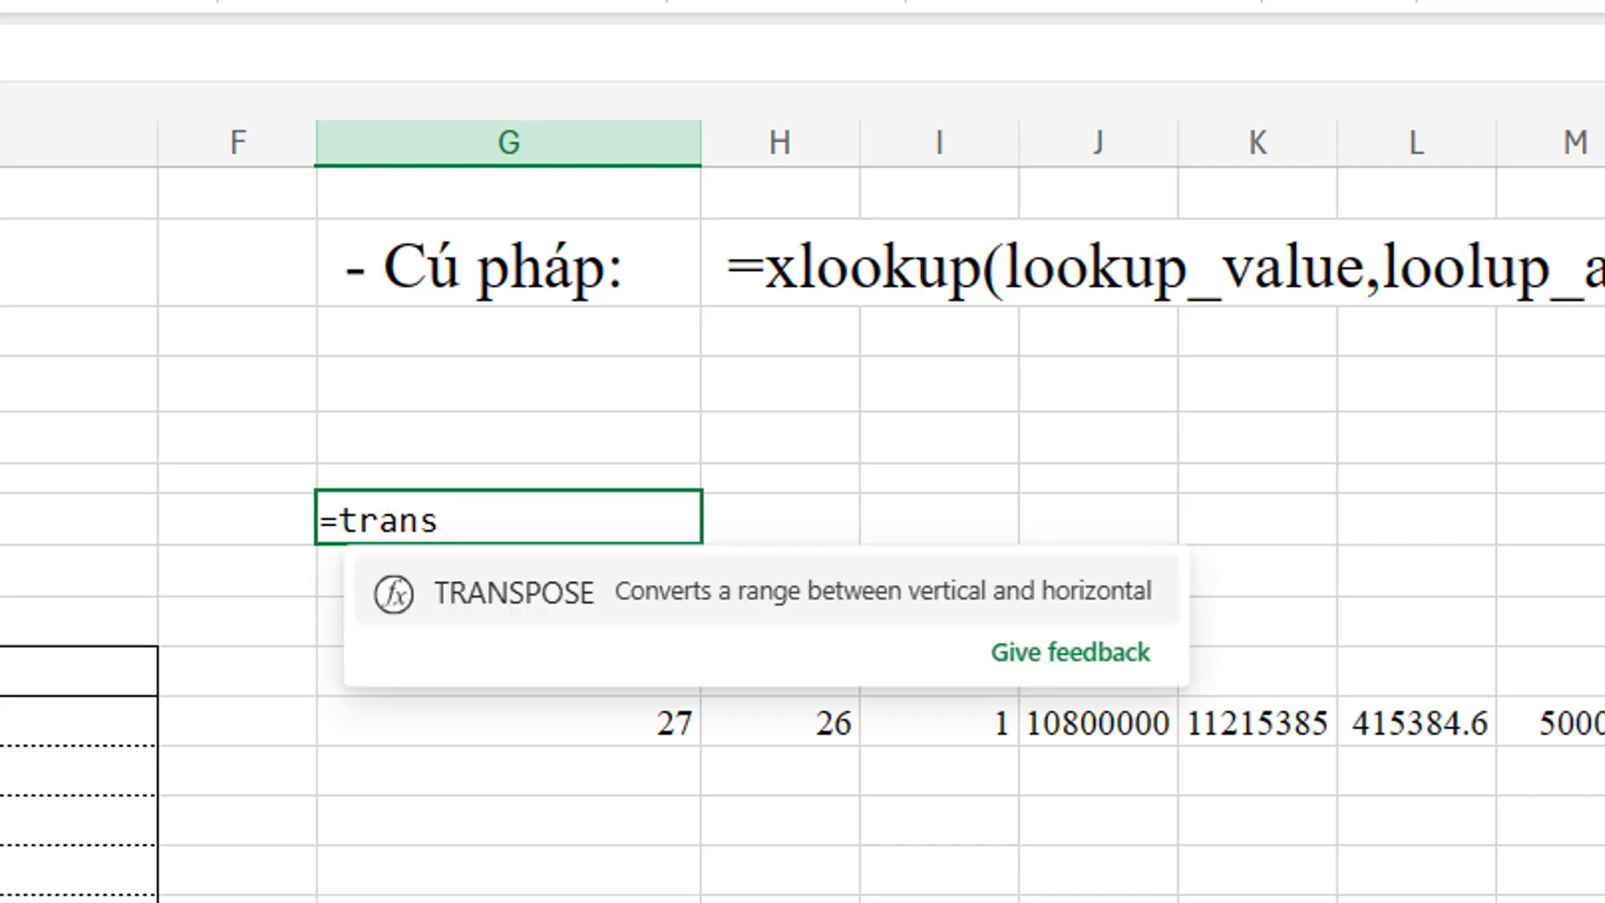
{"action": "type", "text": "pose("}
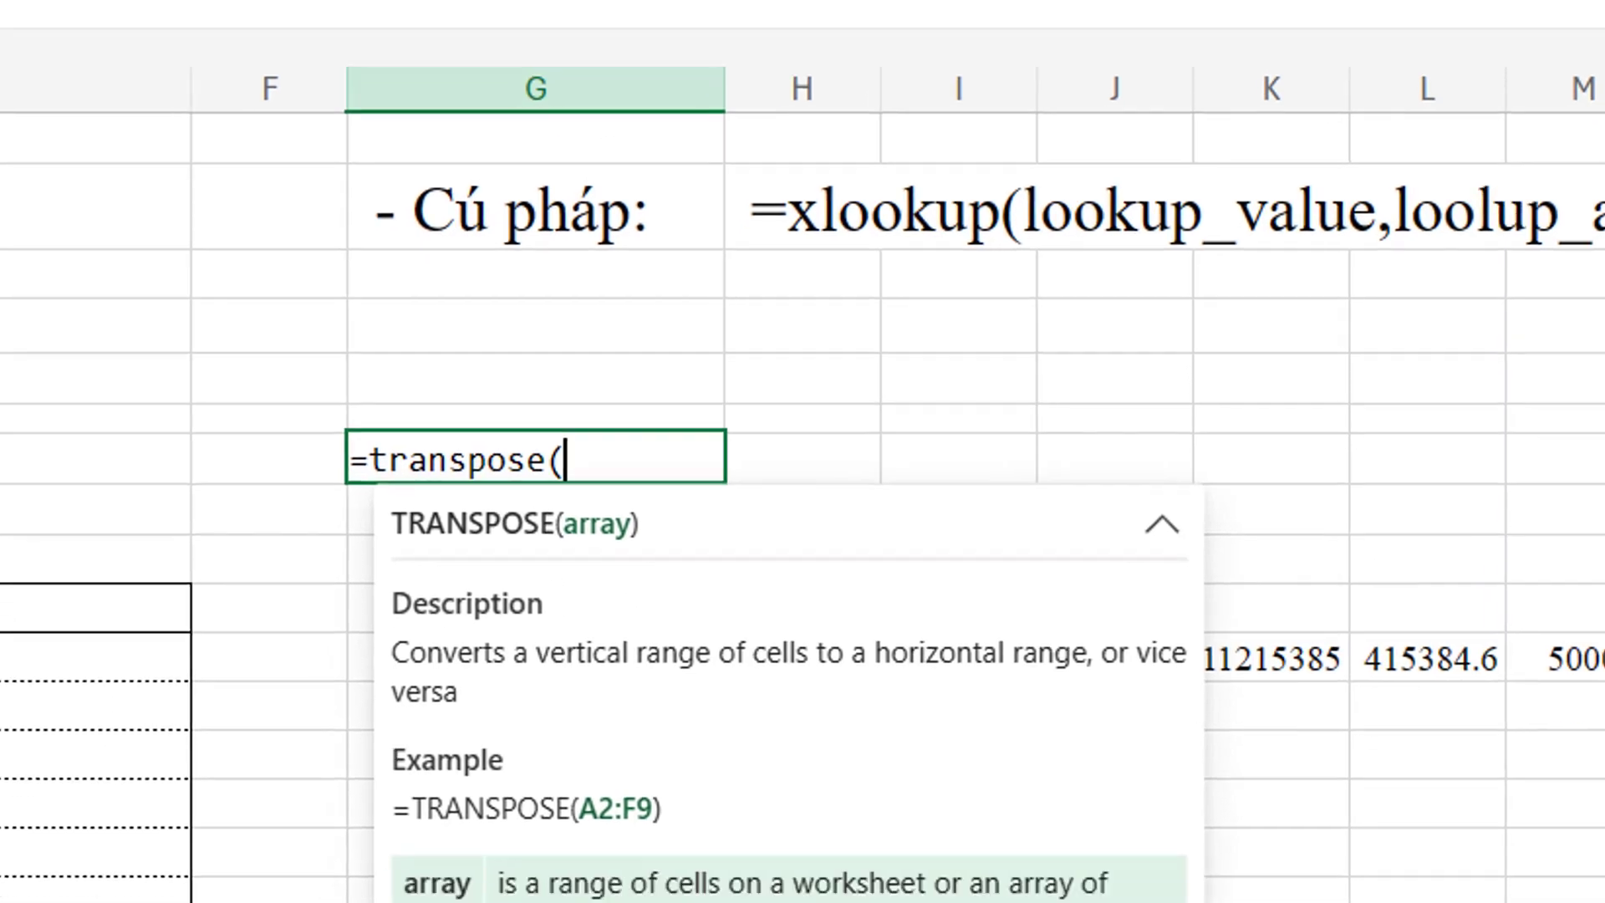
{"action": "key", "text": "Escape"}
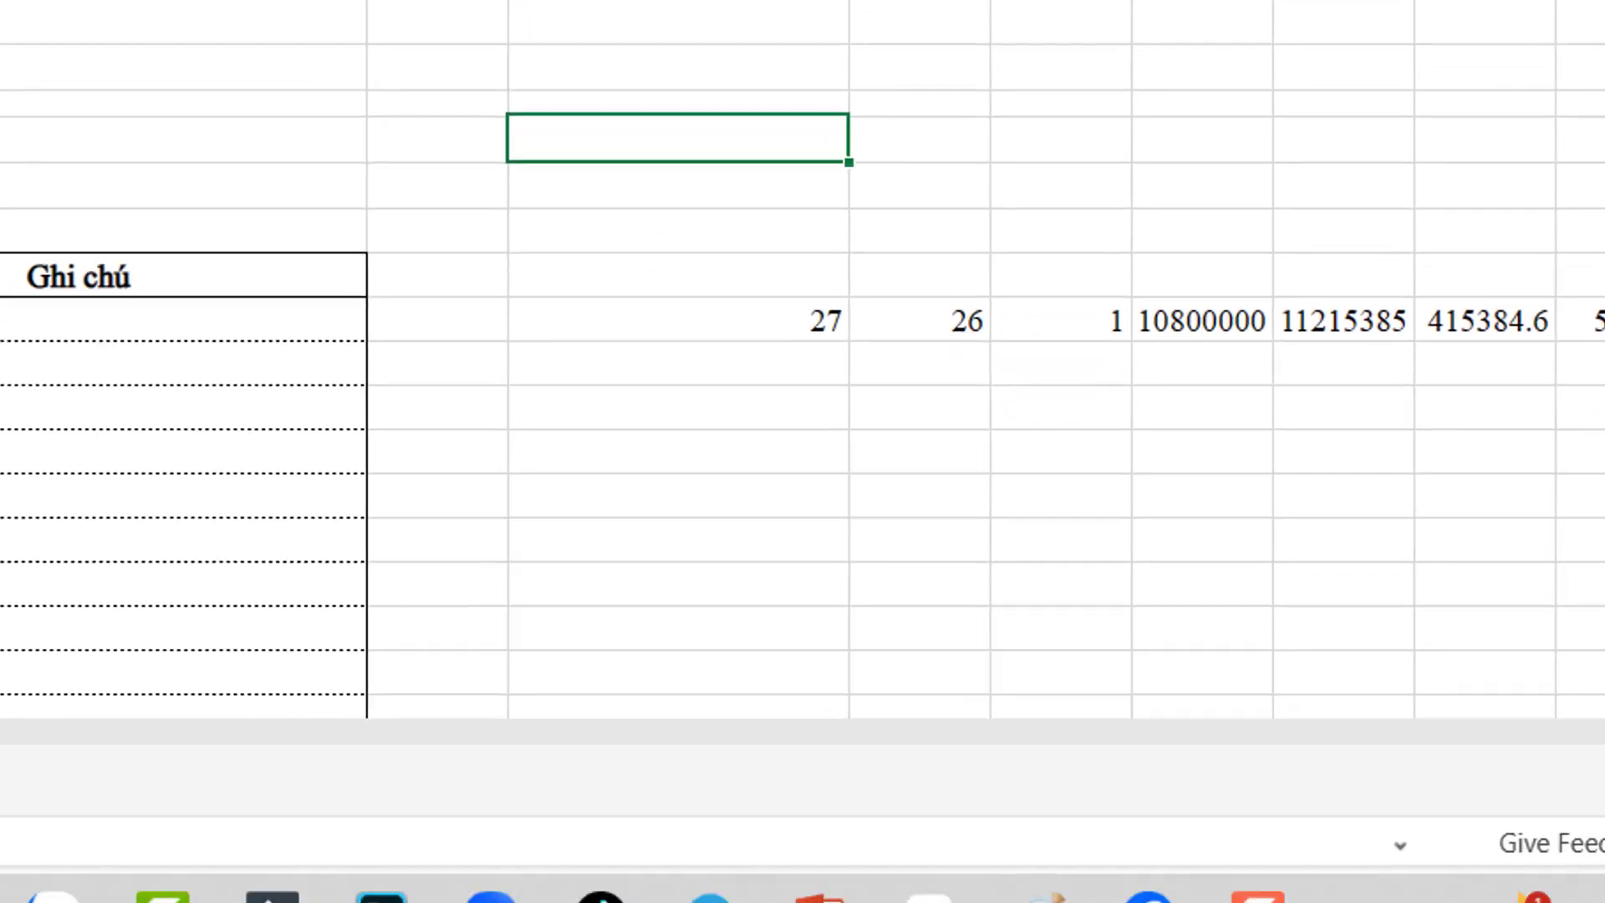
Step: Wrap the XLOOKUP formula in cell G11 in TRANSPOSE and enter it so the results fill downward
{"action": "left_click", "coordinate": [716, 273]}
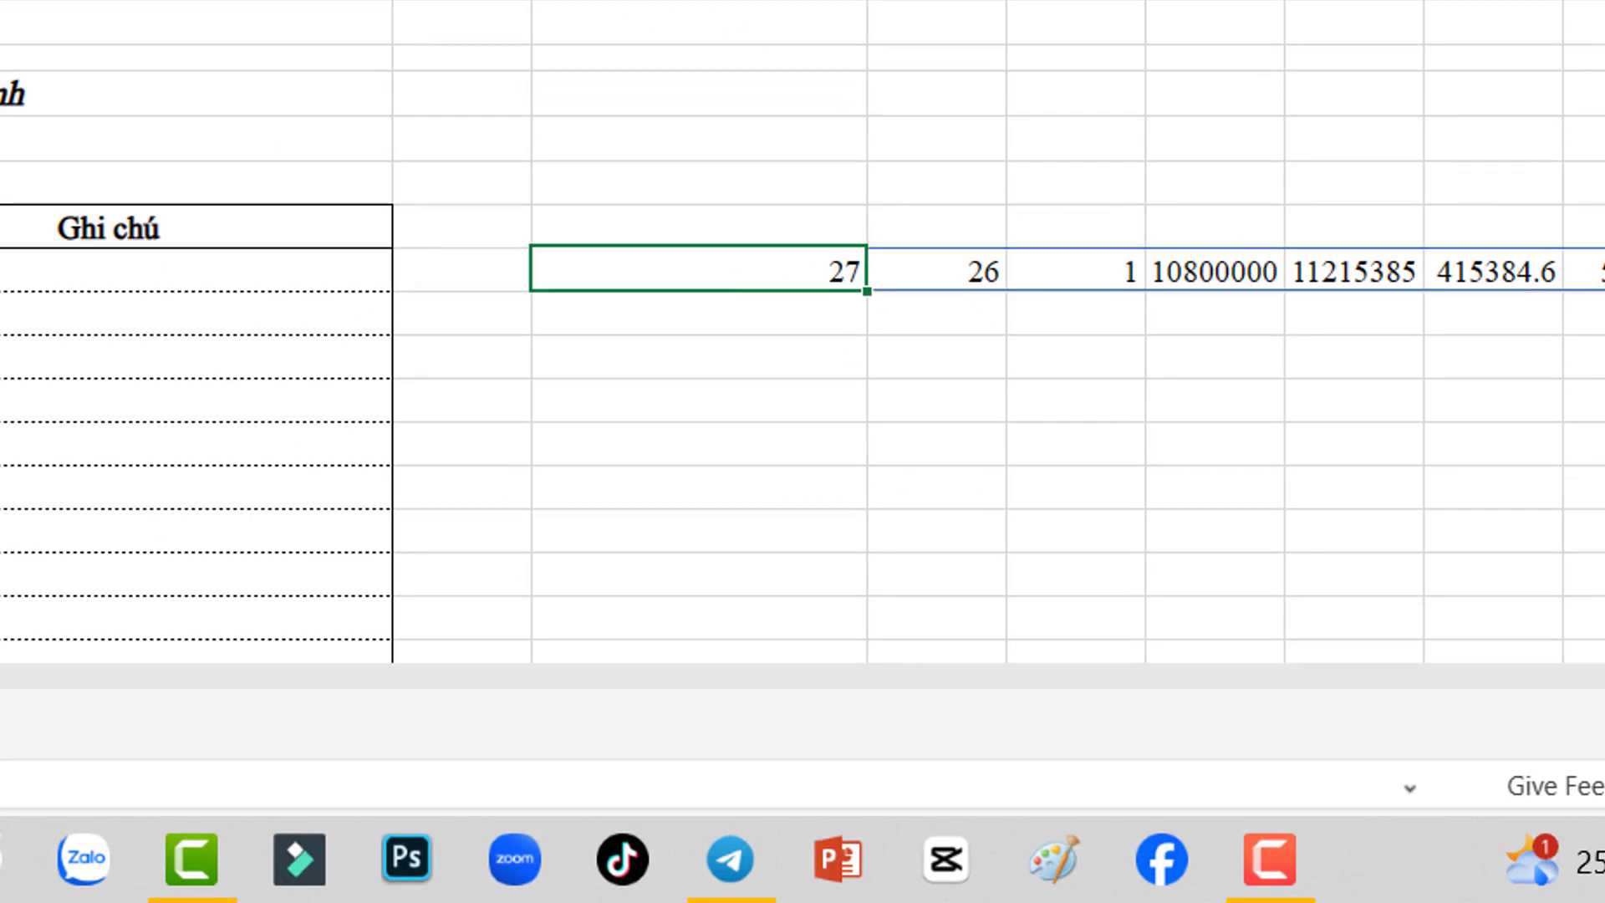
{"action": "double_click", "coordinate": [766, 272]}
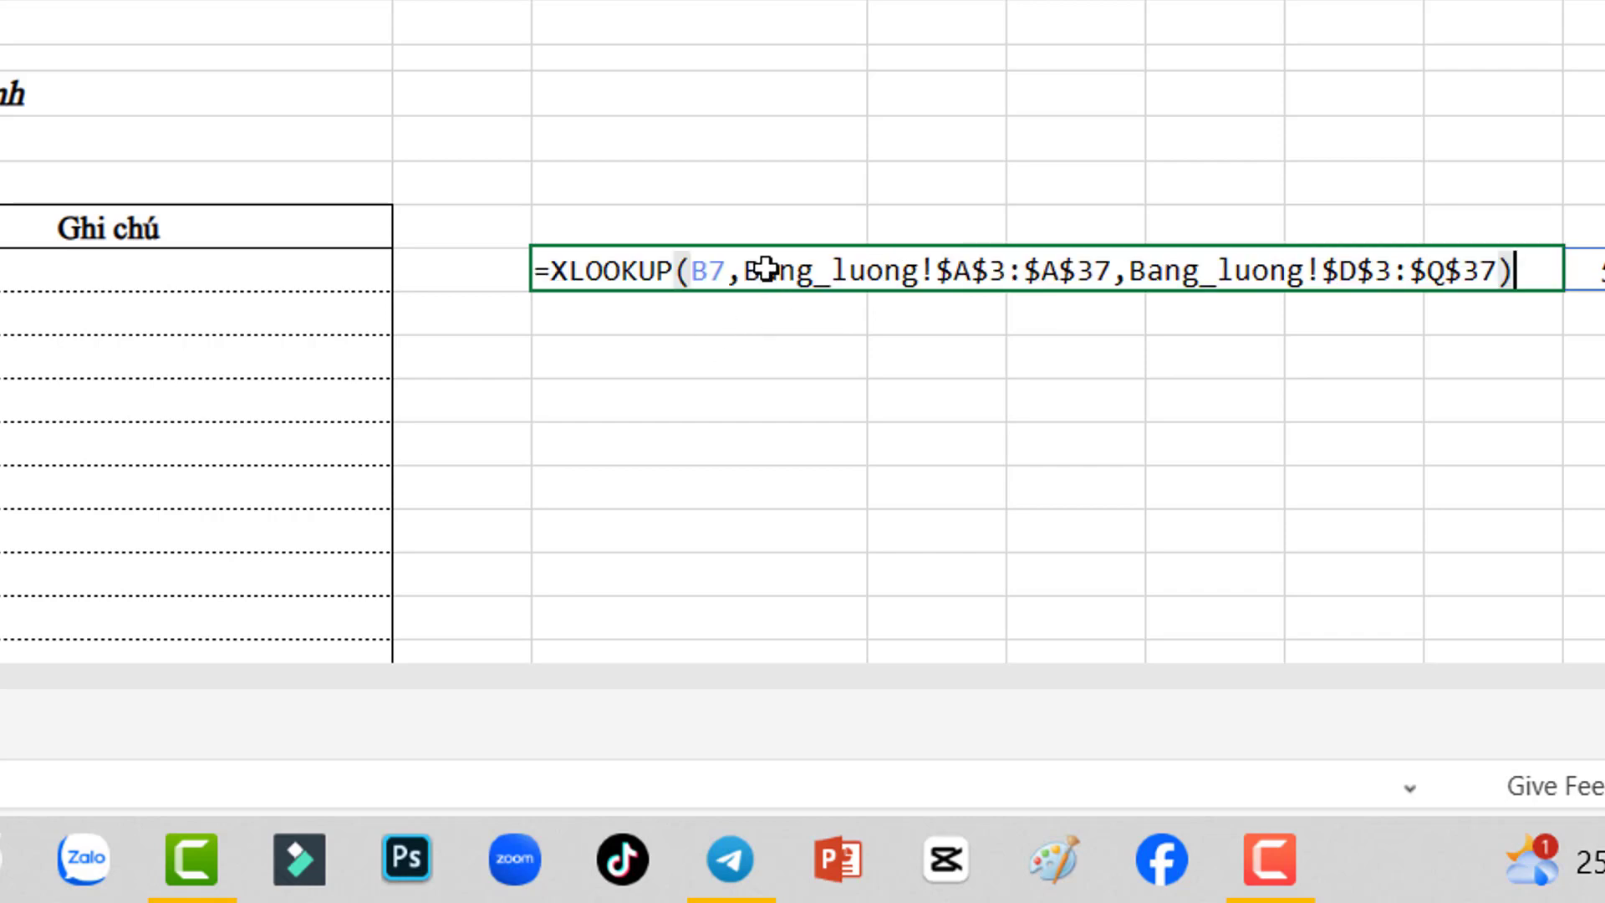
{"action": "left_click", "coordinate": [554, 275]}
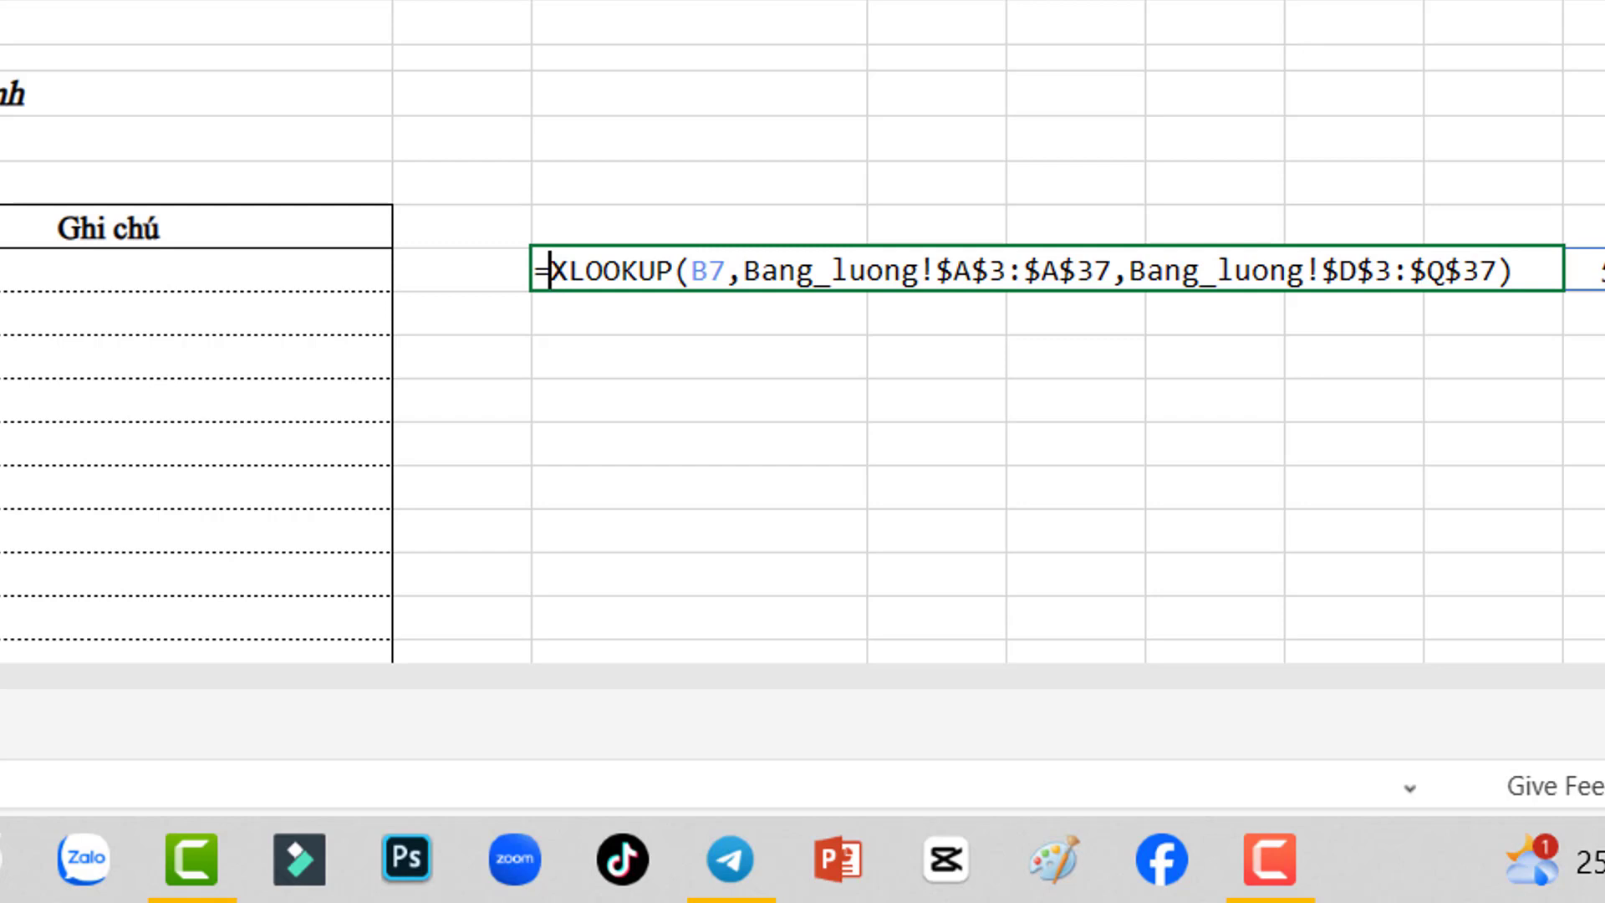
{"action": "type", "text": "tran"}
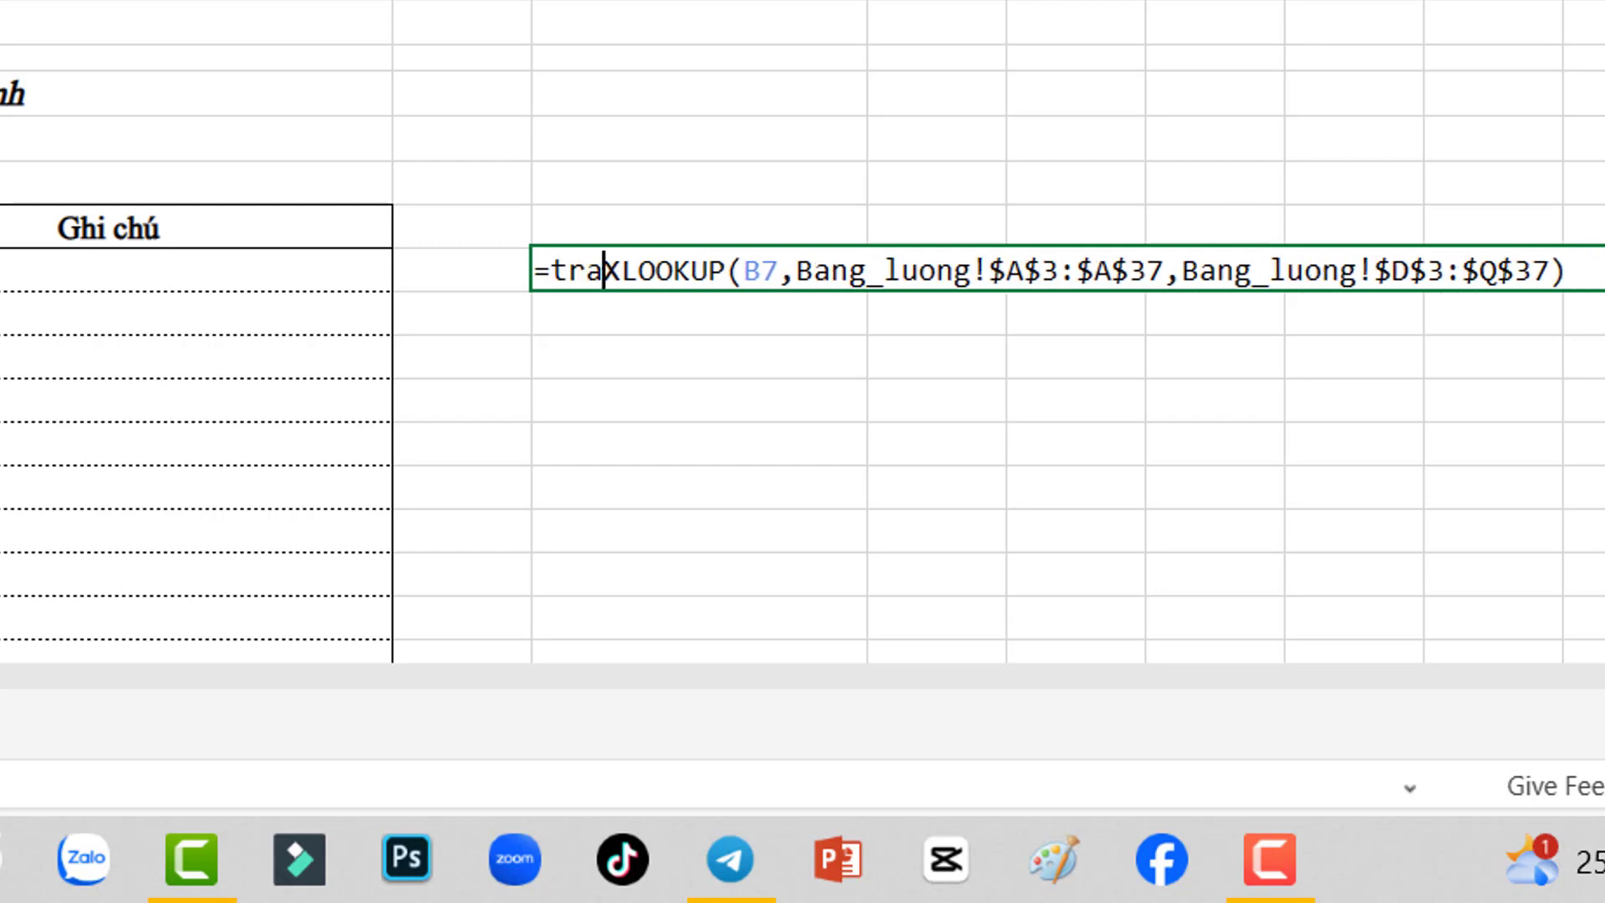
{"action": "type", "text": "s"}
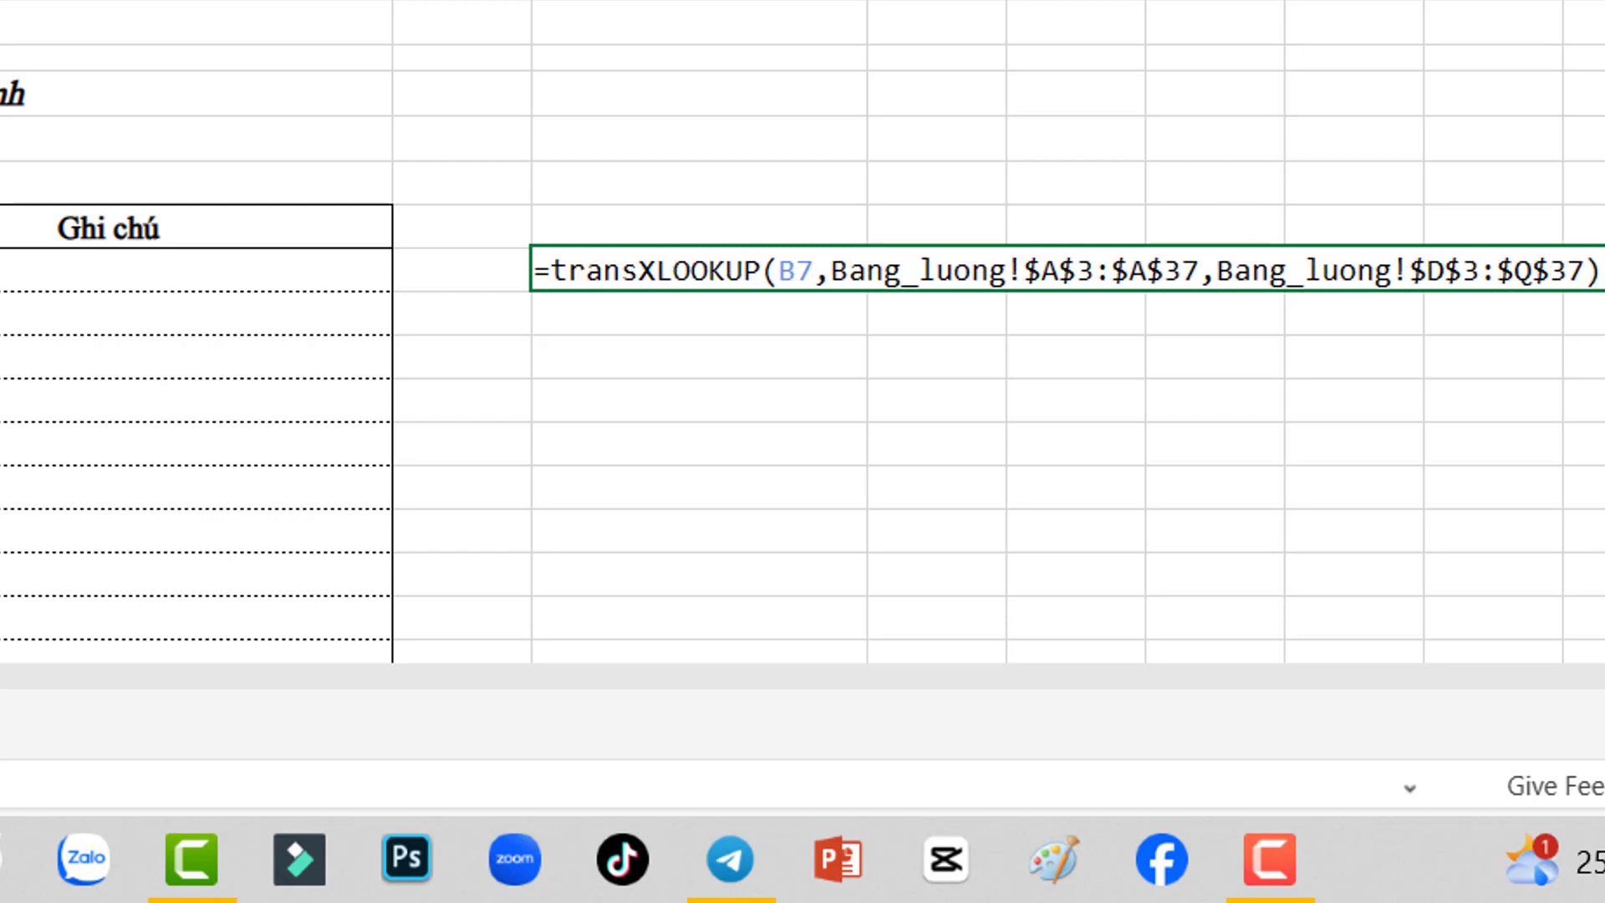
{"action": "type", "text": "pose("}
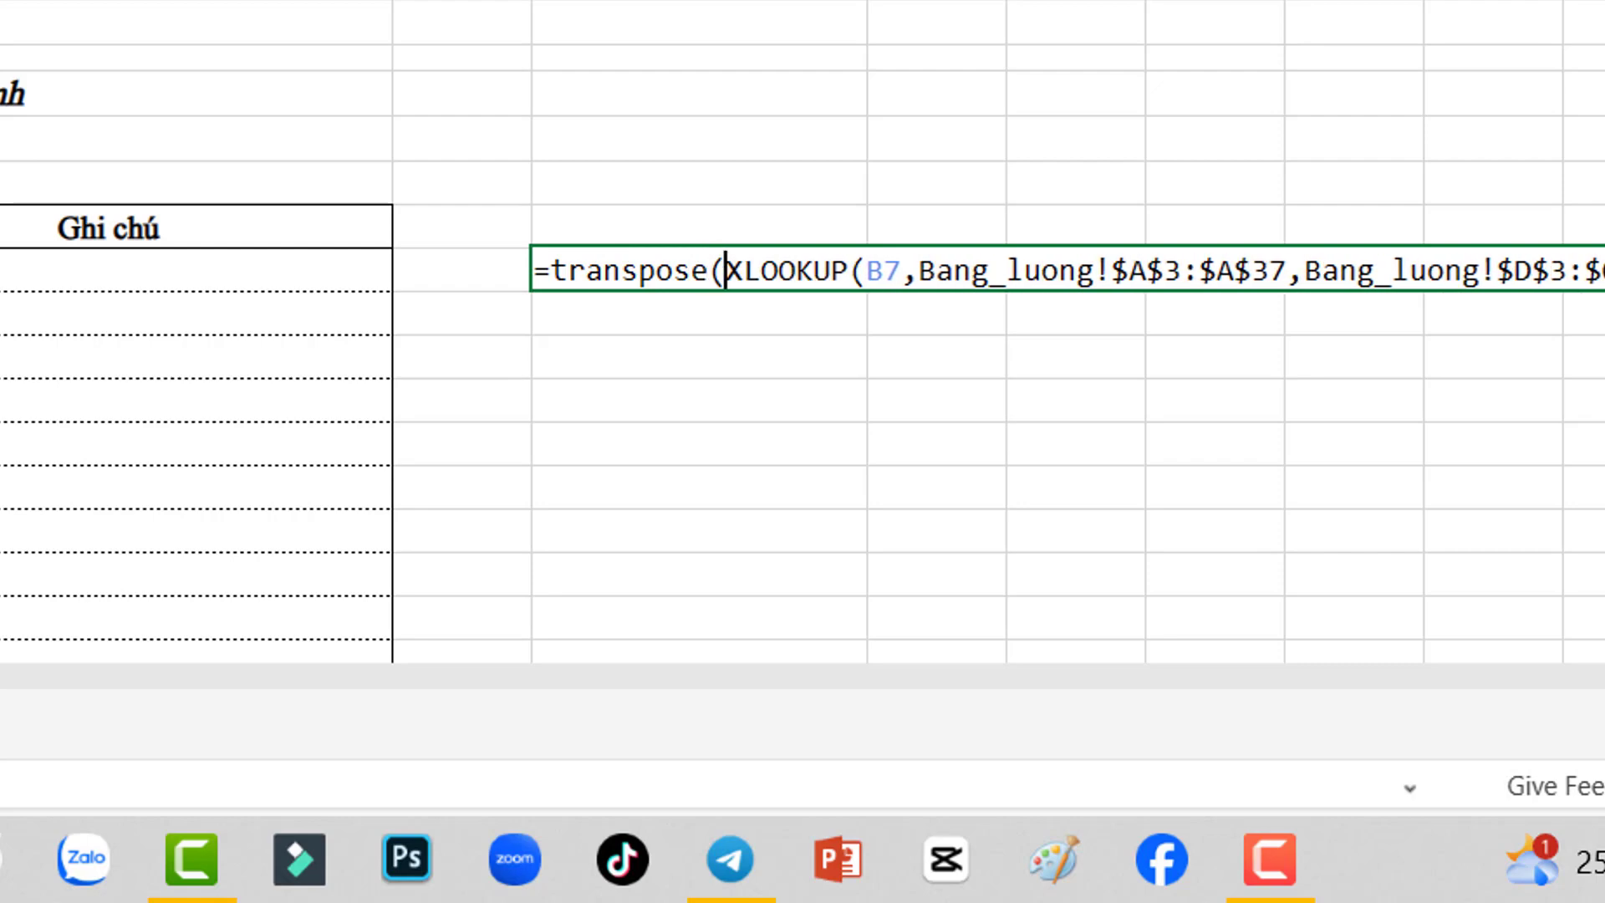
{"action": "key", "text": "Right"}
{"action": "key", "text": "Right"}
{"action": "key", "text": "Right"}
{"action": "key", "text": "Right"}
{"action": "key", "text": "Right"}
{"action": "key", "text": "Right"}
{"action": "key", "text": "Right"}
{"action": "key", "text": "Right"}
{"action": "key", "text": "Right"}
{"action": "key", "text": "Right"}
{"action": "key", "text": "Right"}
{"action": "key", "text": "Right"}
{"action": "key", "text": "Right"}
{"action": "key", "text": "Right"}
{"action": "key", "text": "Right"}
{"action": "key", "text": "Right"}
{"action": "key", "text": "Right"}
{"action": "key", "text": "Right"}
{"action": "key", "text": "Right"}
{"action": "key", "text": "Right"}
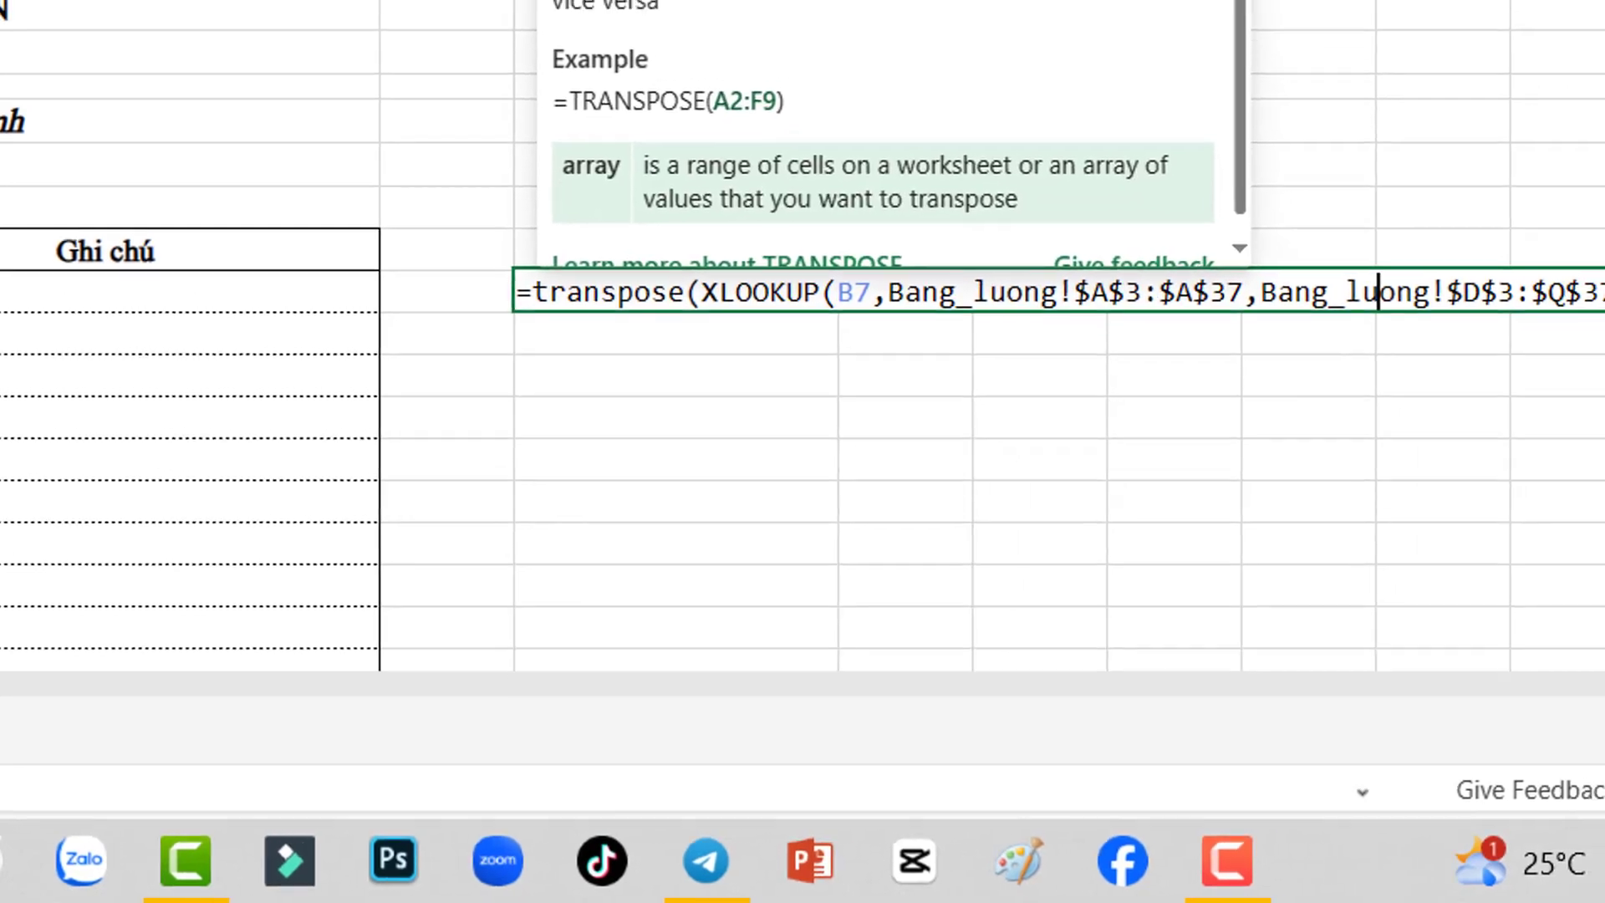
{"action": "key", "text": "Right"}
{"action": "key", "text": "Right"}
{"action": "key", "text": "Right"}
{"action": "key", "text": "Right"}
{"action": "key", "text": "Right"}
{"action": "key", "text": "Right"}
{"action": "key", "text": "Right"}
{"action": "key", "text": "Right"}
{"action": "key", "text": "Right"}
{"action": "key", "text": "Right"}
{"action": "key", "text": "Right"}
{"action": "key", "text": "Right"}
{"action": "key", "text": "Right"}
{"action": "key", "text": "Right"}
{"action": "key", "text": "Right"}
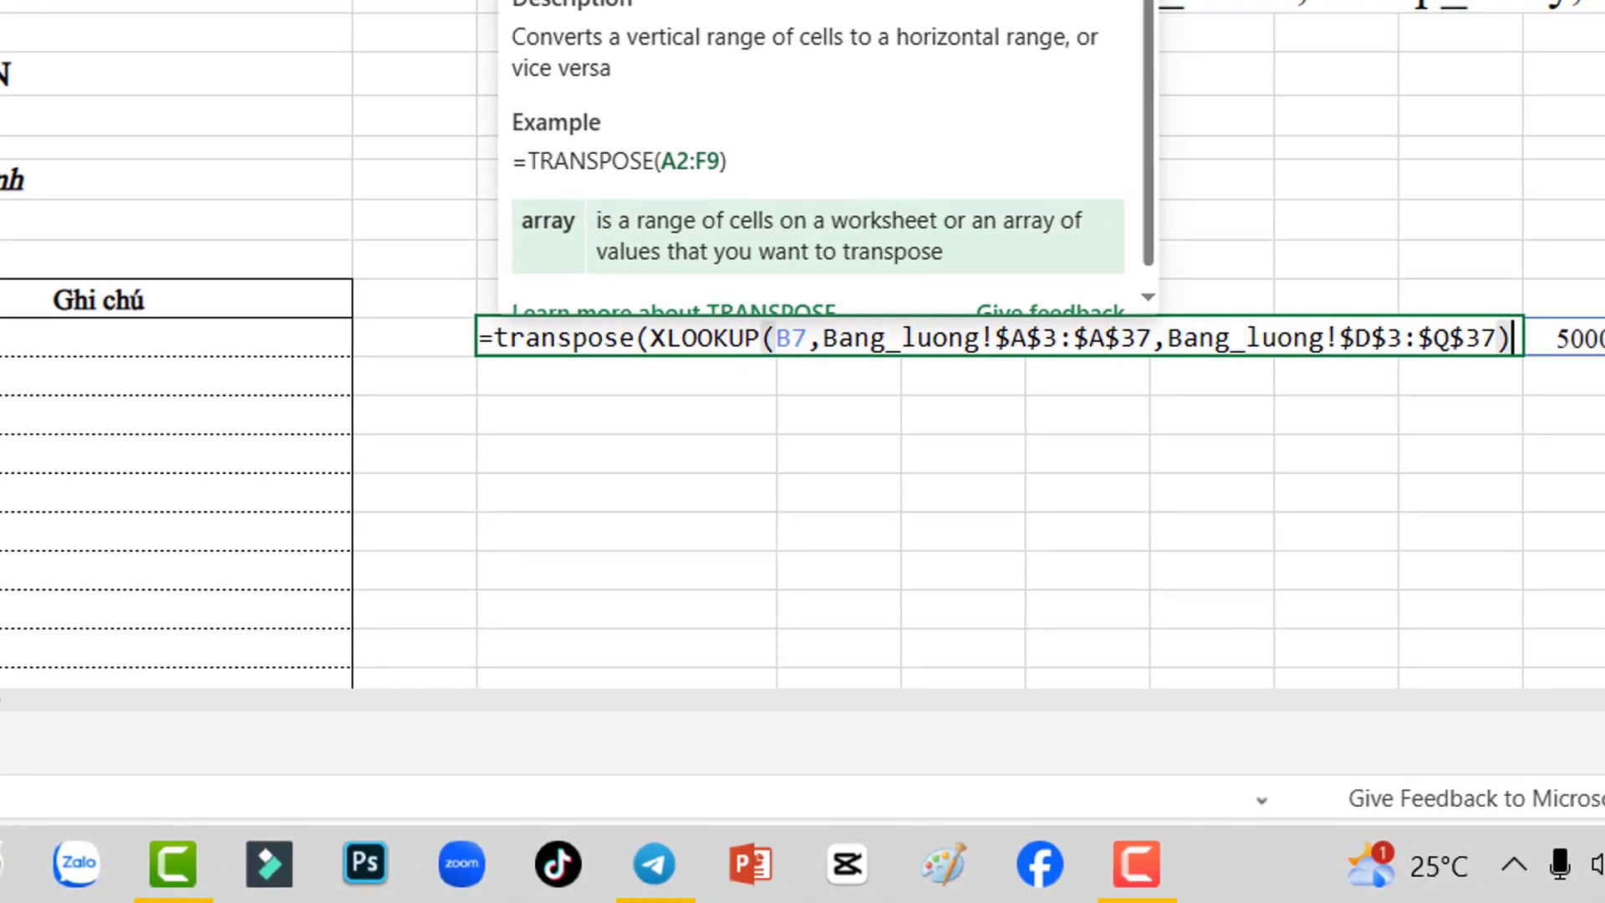
{"action": "type", "text": ")"}
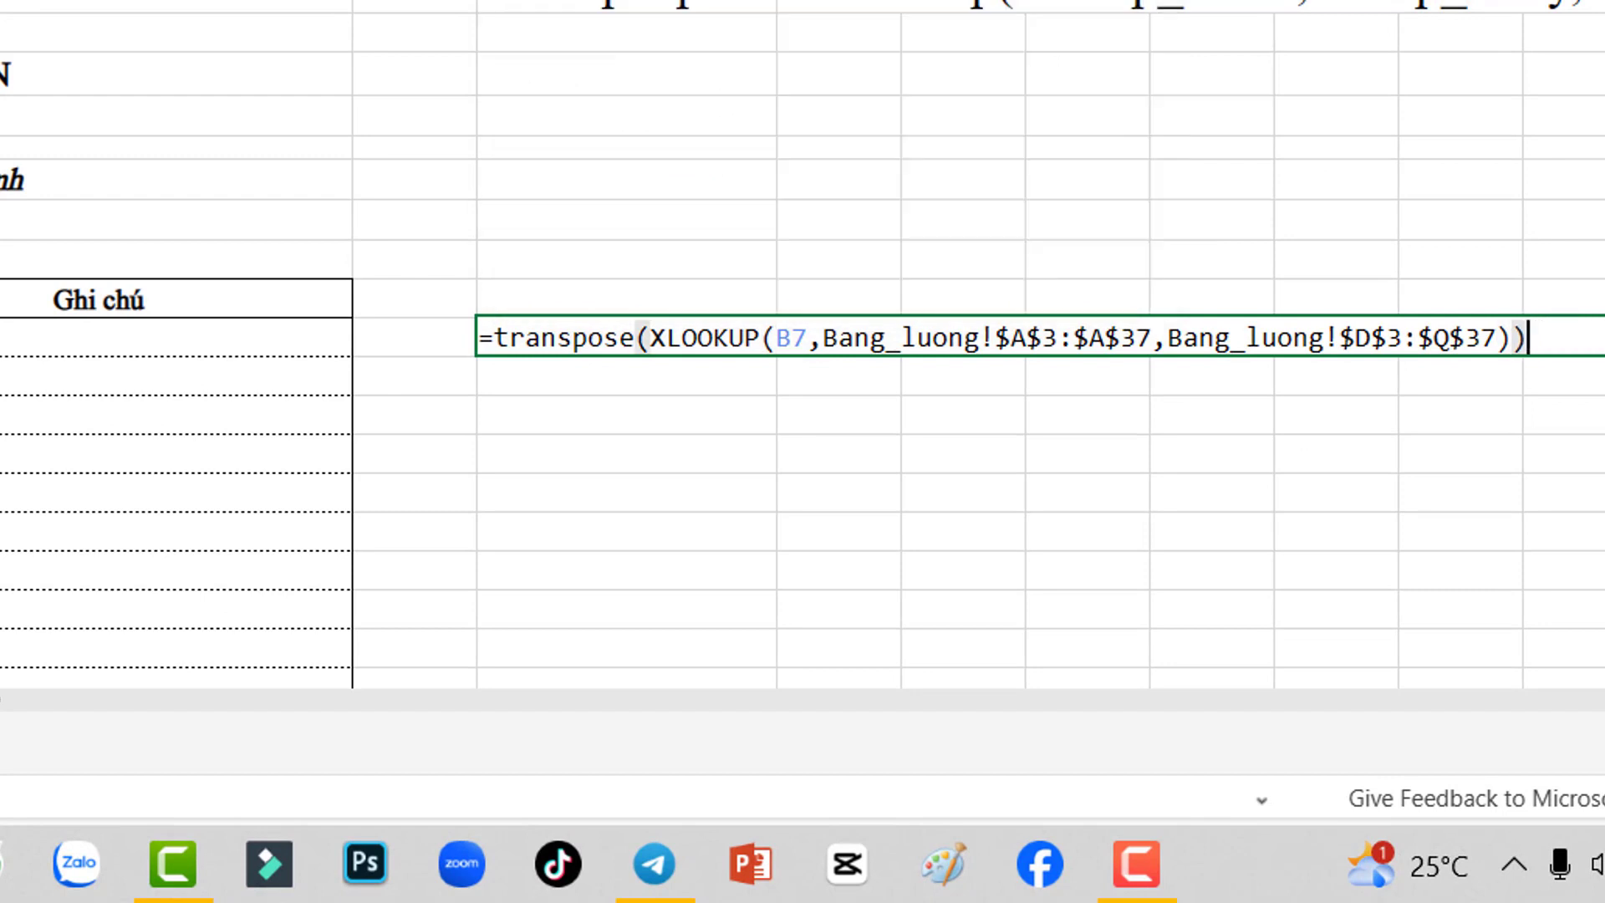
{"action": "key", "text": "Return"}
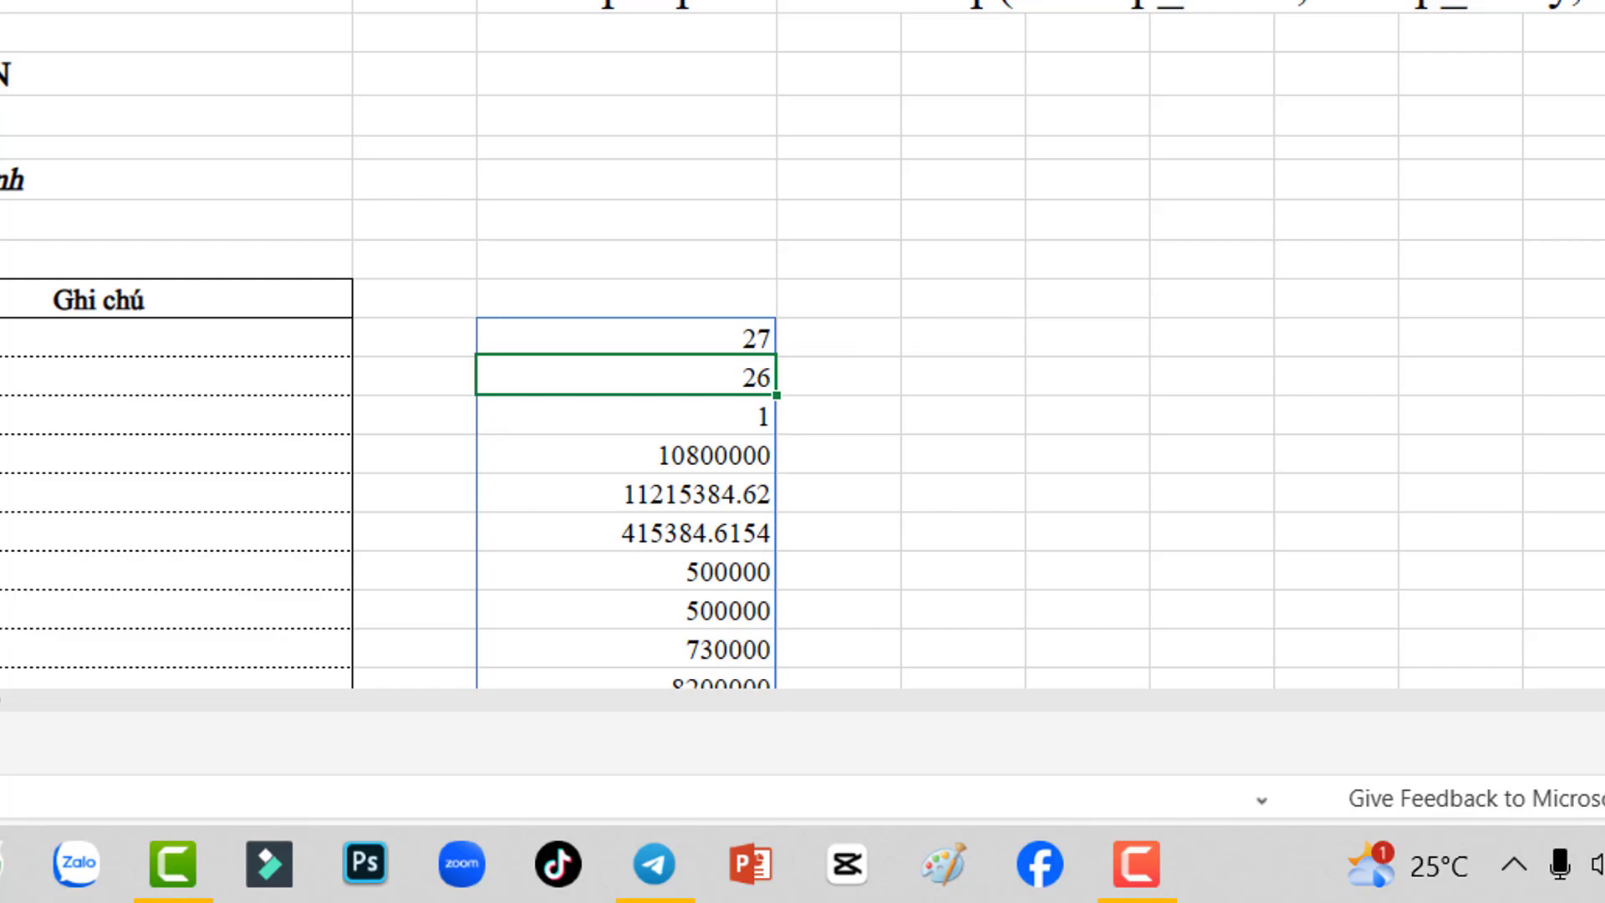
Step: Copy the number format and borders of the 10,800,000 amount in the Số tiền column onto G11:G24
{"action": "scroll", "coordinate": [588, 419], "scroll_direction": "down", "scroll_amount": 2}
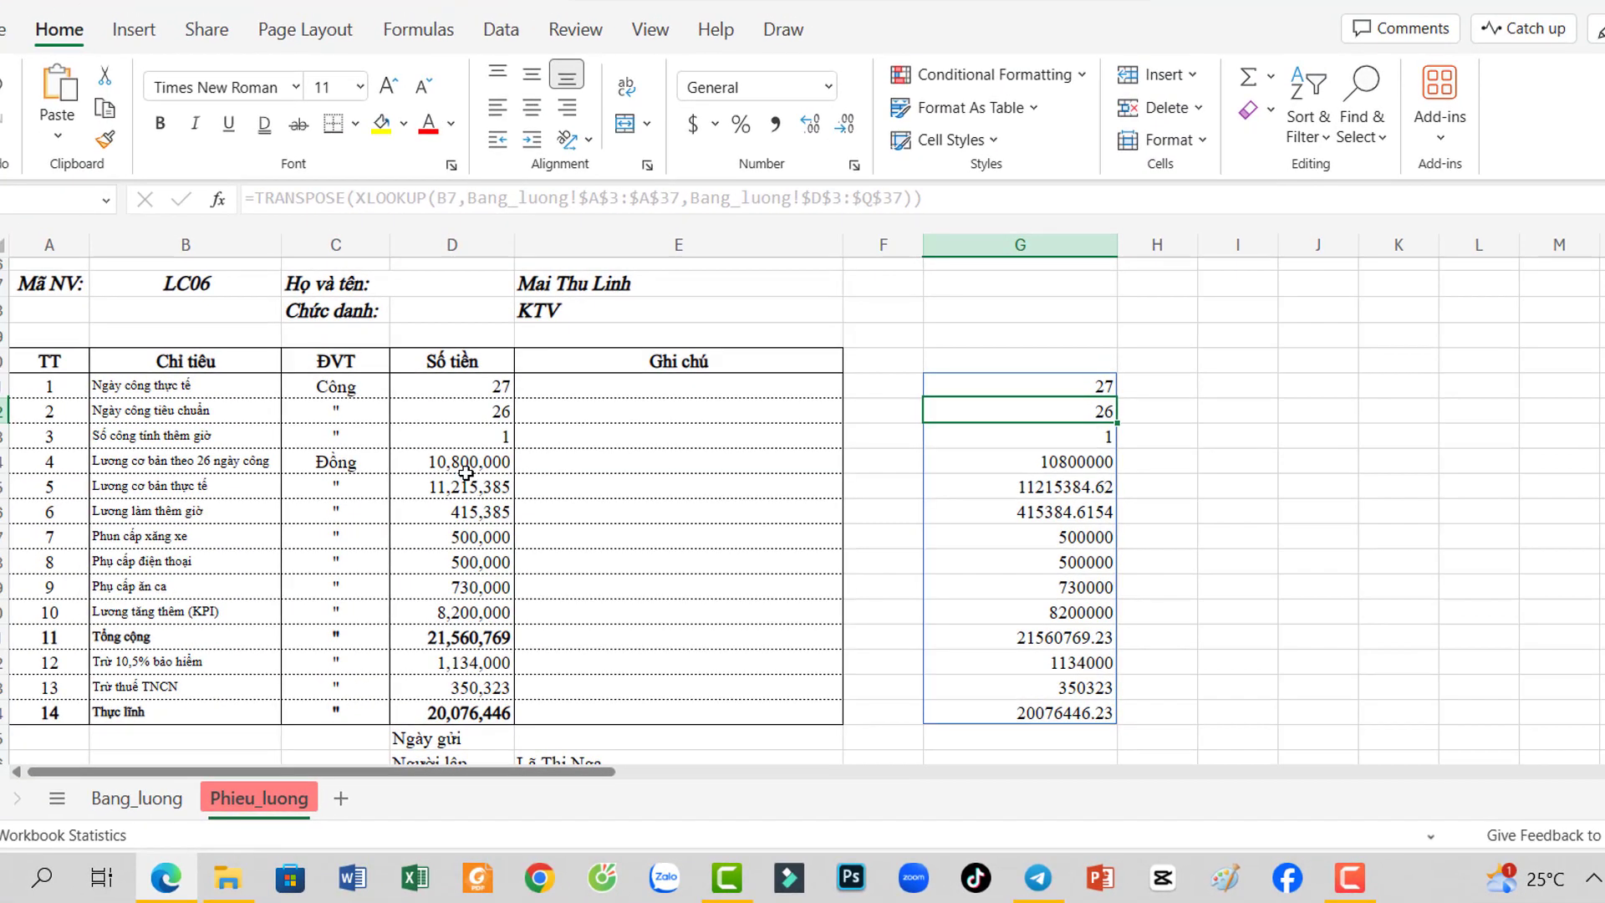
{"action": "left_click", "coordinate": [465, 465]}
{"action": "left_click", "coordinate": [105, 139]}
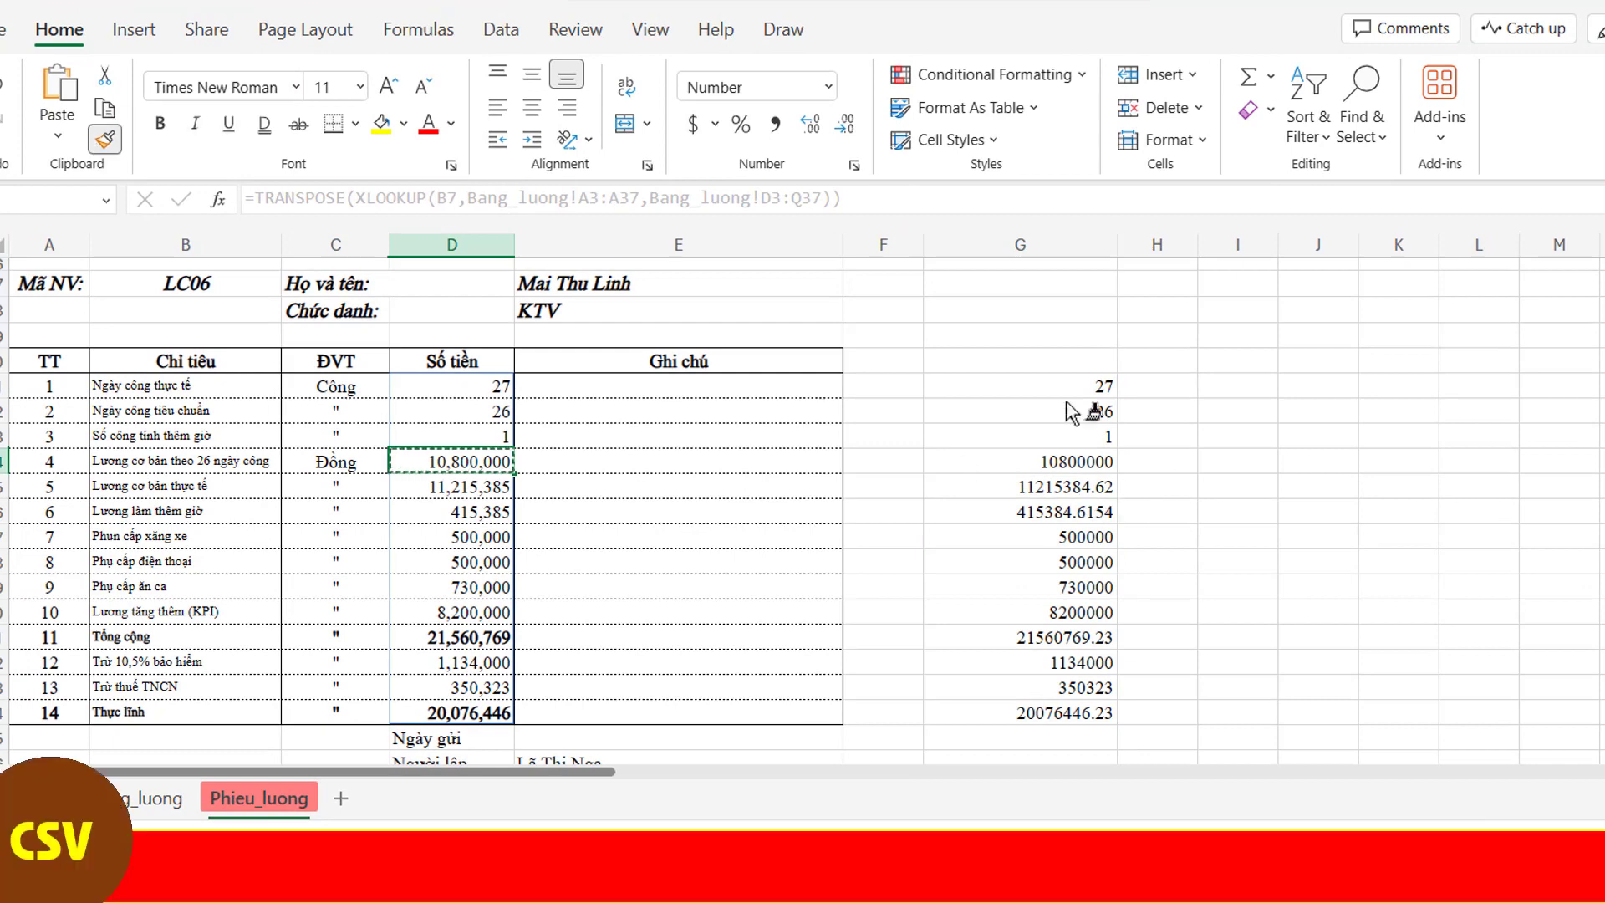
{"action": "left_click_drag", "start_coordinate": [1055, 390], "coordinate": [1057, 715]}
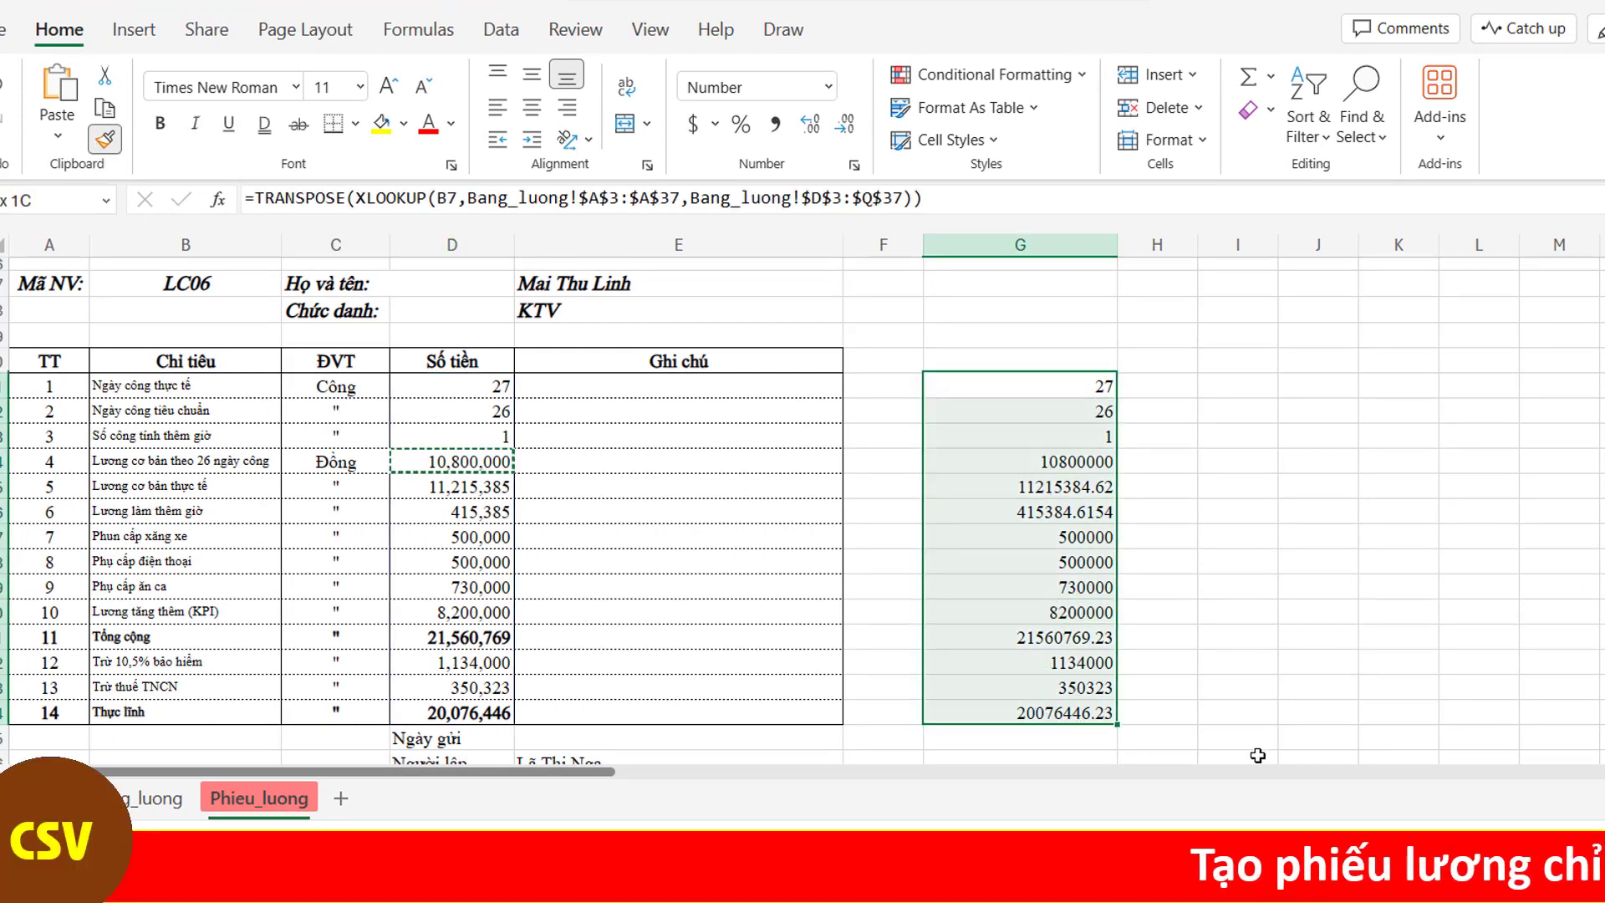
{"action": "left_click", "coordinate": [1286, 474]}
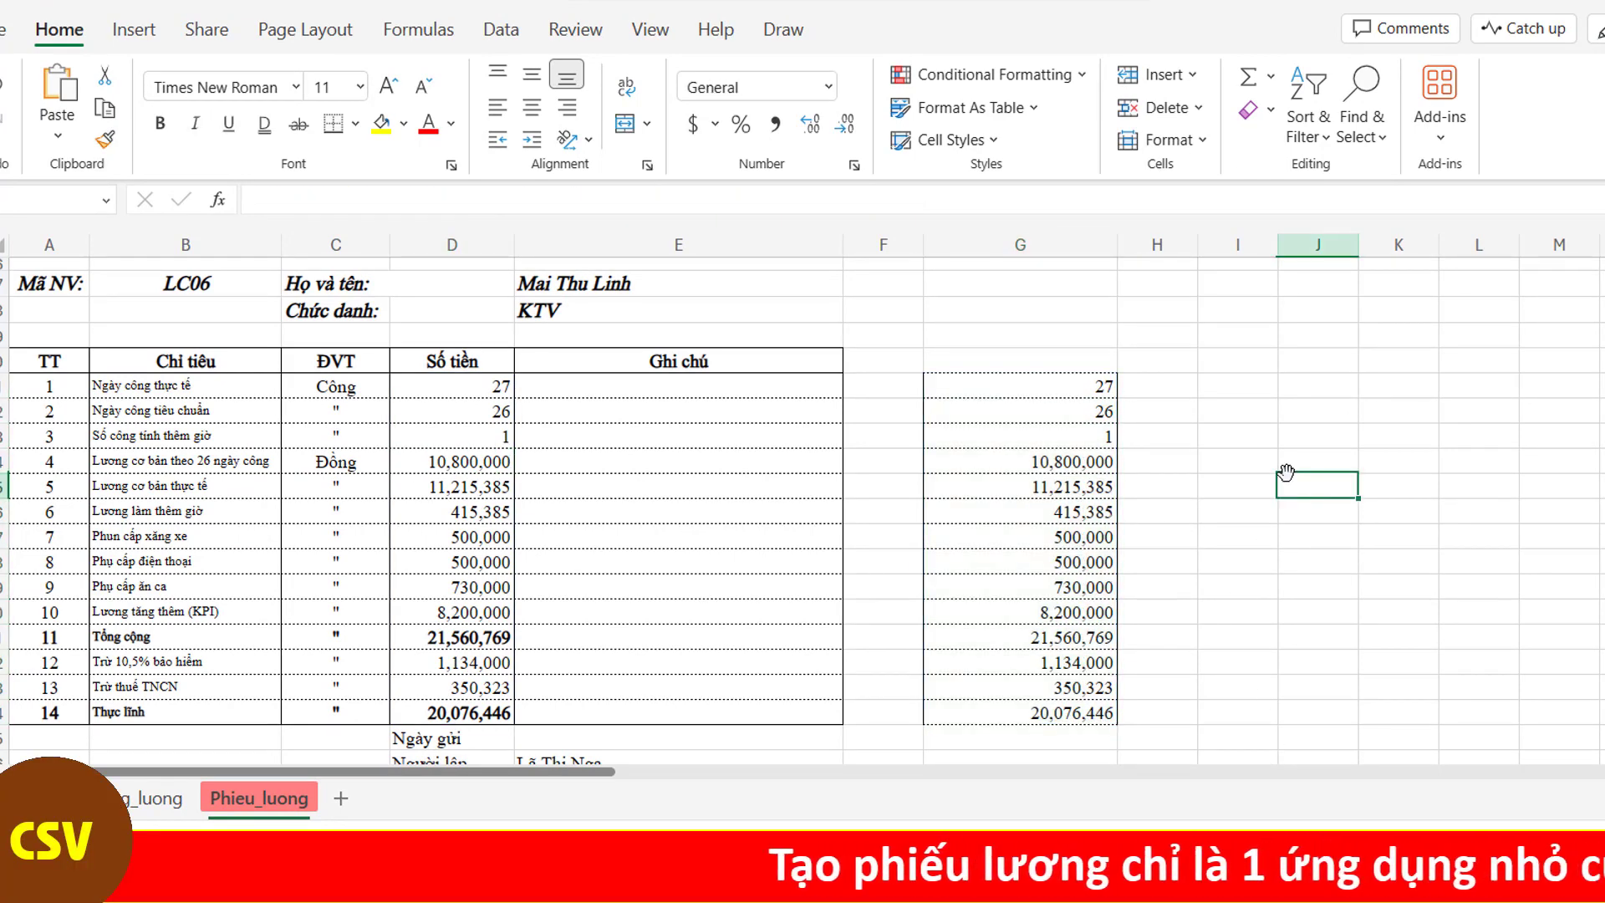
Step: Set the payslip's employee code in cell B7 to LC10 from its list of codes
{"action": "scroll", "coordinate": [1062, 496], "scroll_direction": "up", "scroll_amount": 2}
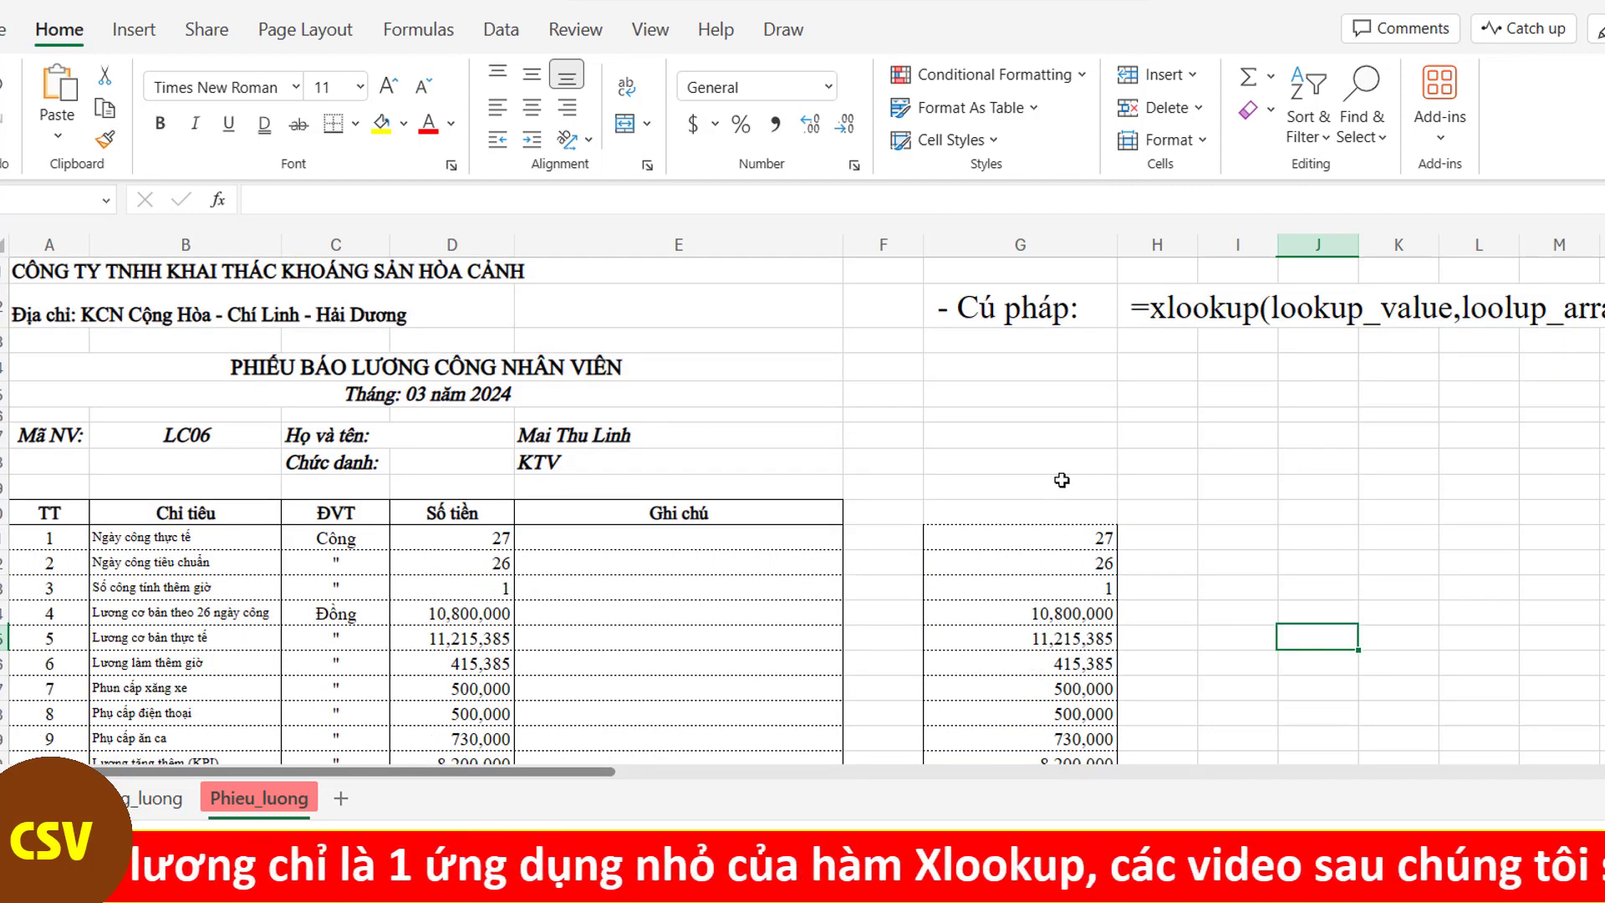
{"action": "left_click", "coordinate": [1028, 538]}
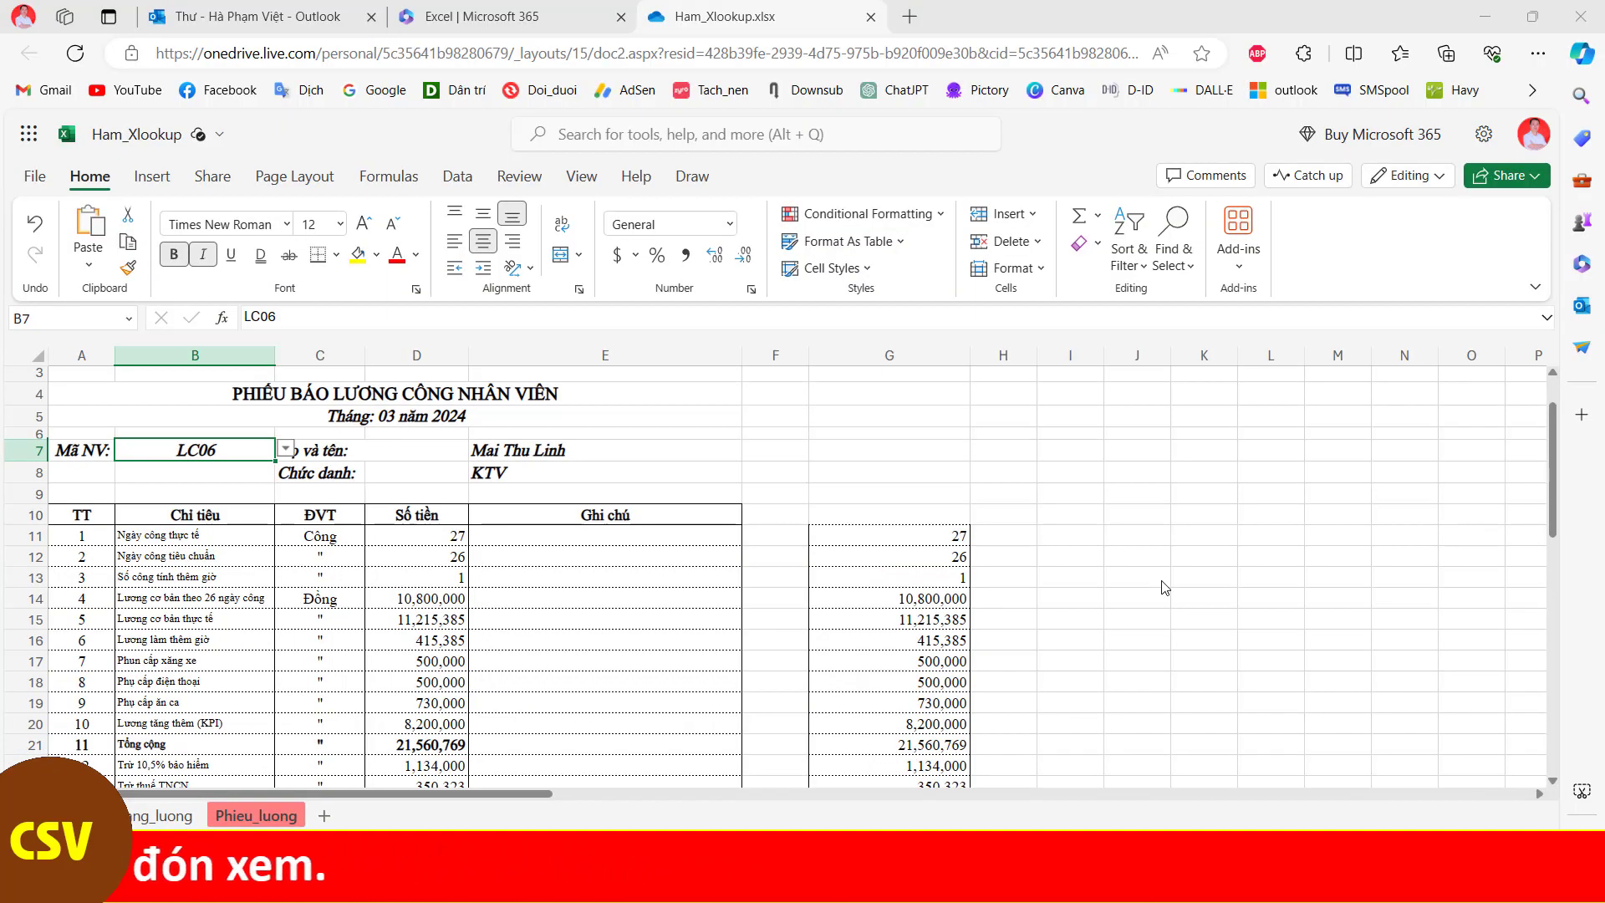
{"action": "scroll", "coordinate": [1060, 547], "scroll_direction": "up", "scroll_amount": 2}
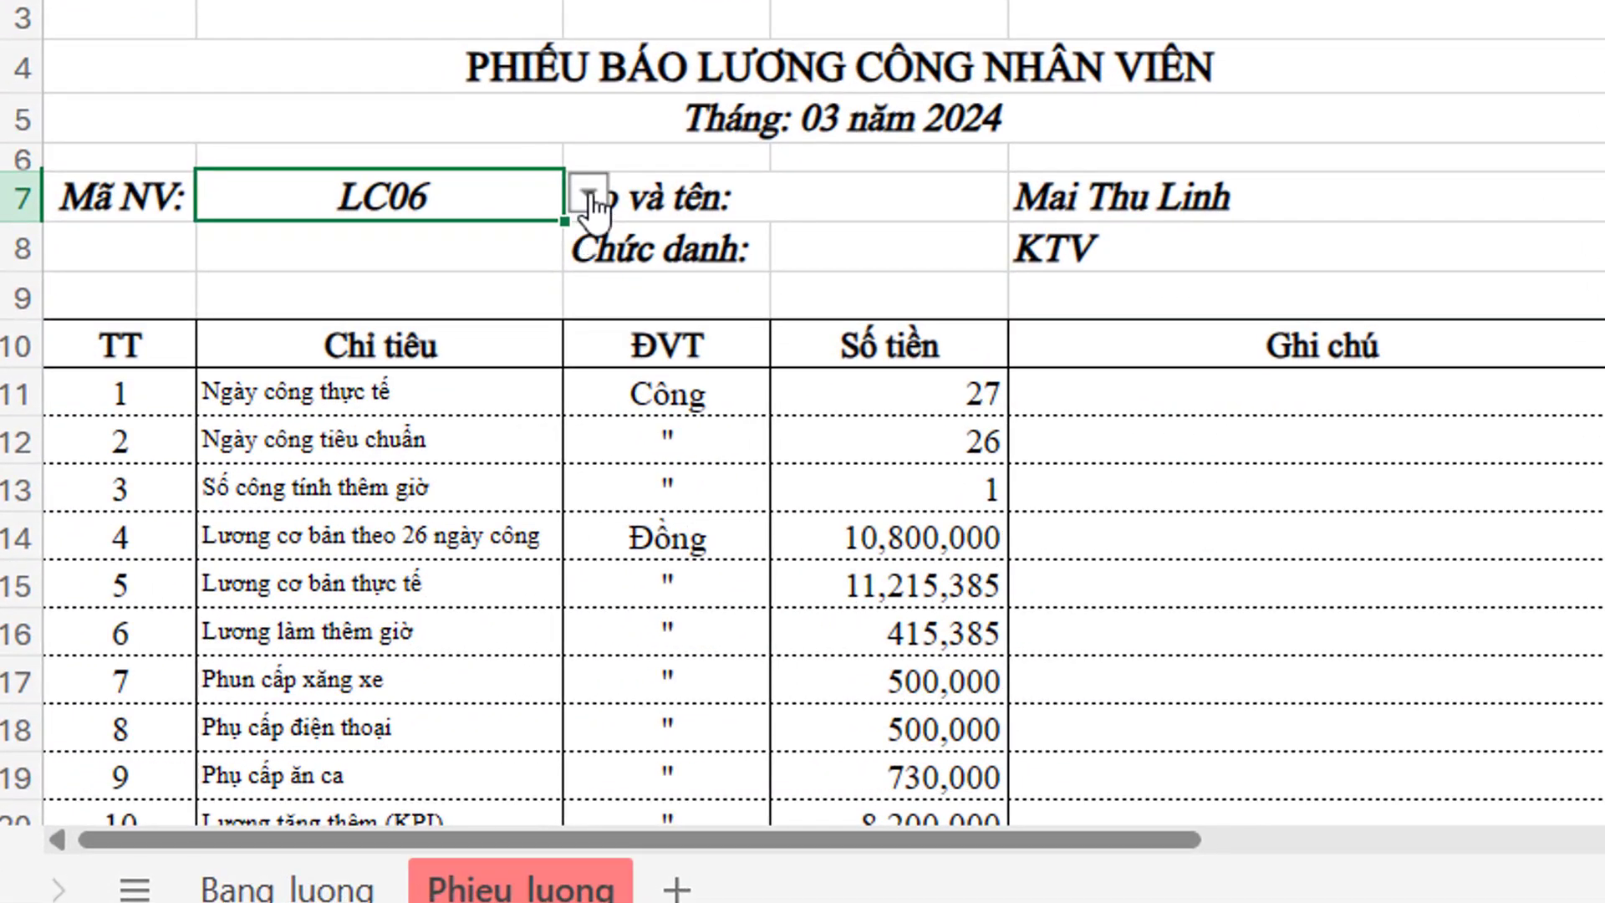
{"action": "left_click", "coordinate": [591, 200]}
{"action": "scroll", "coordinate": [326, 339], "scroll_direction": "down", "scroll_amount": 2}
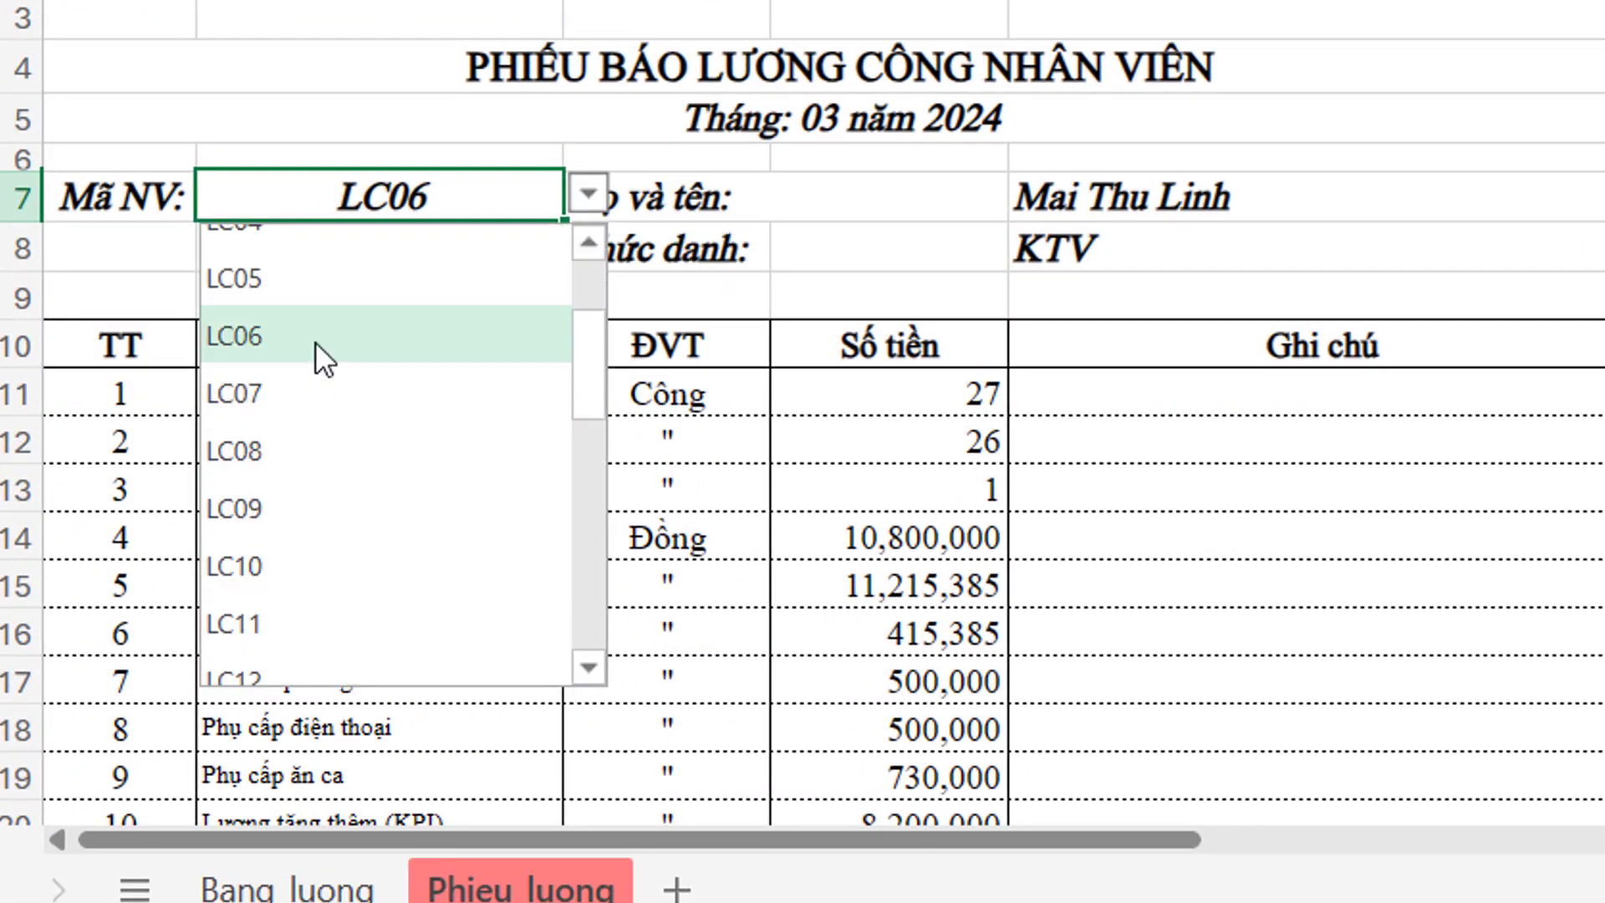
{"action": "scroll", "coordinate": [314, 341], "scroll_direction": "down", "scroll_amount": 2}
{"action": "left_click", "coordinate": [254, 443]}
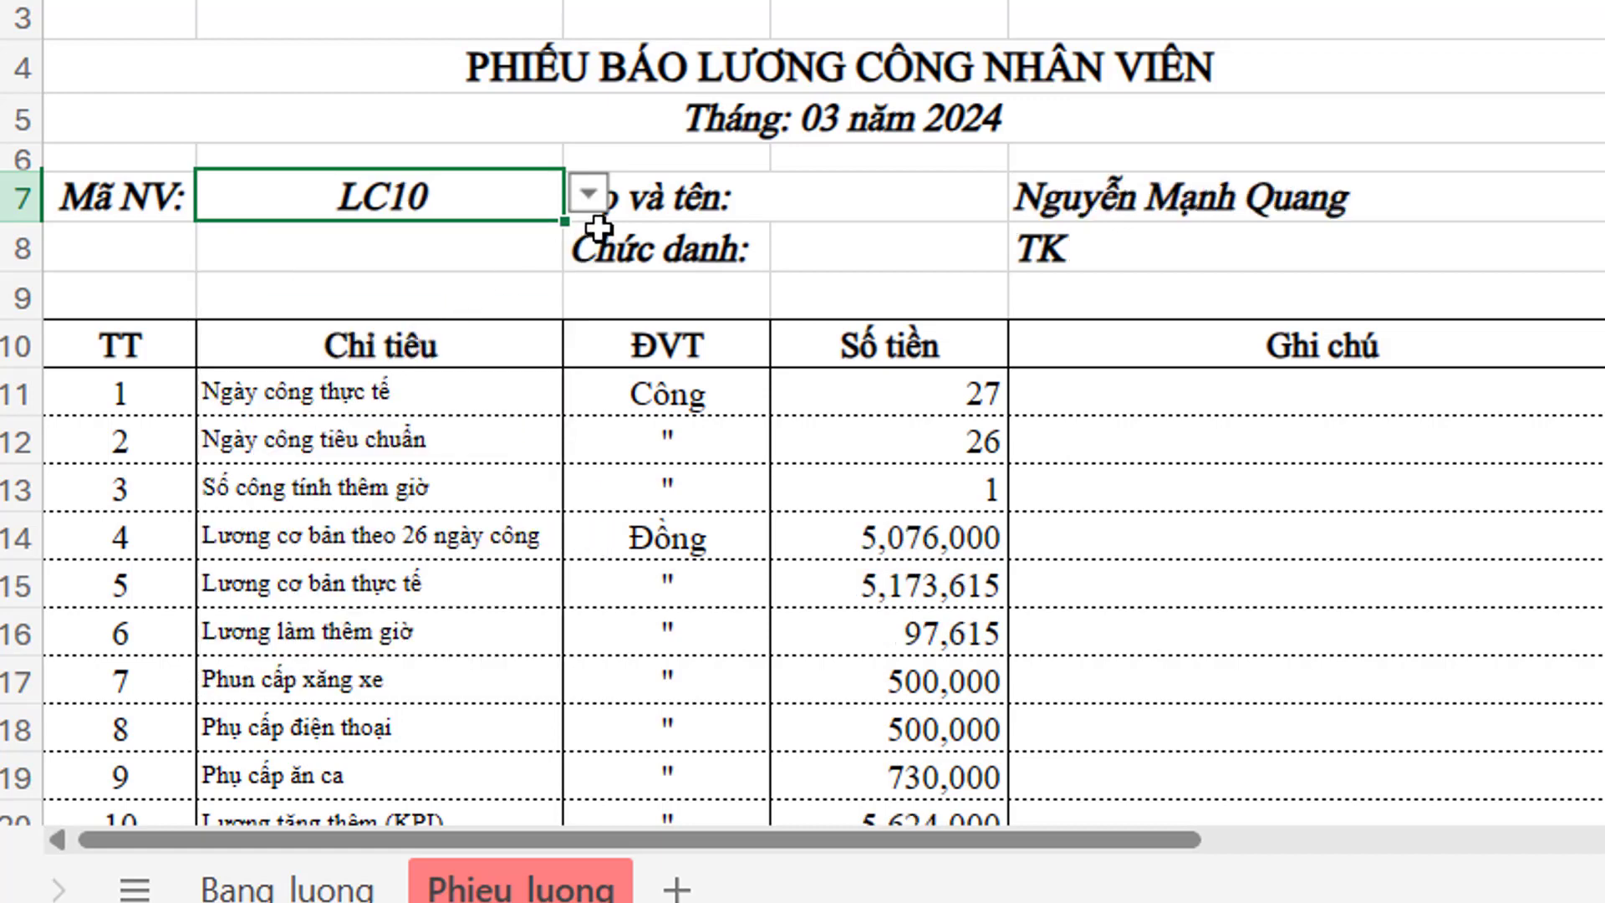
Step: Switch the employee code in B7 to LC08, review the payslip amounts, and return the code to LC10
{"action": "left_click", "coordinate": [589, 194]}
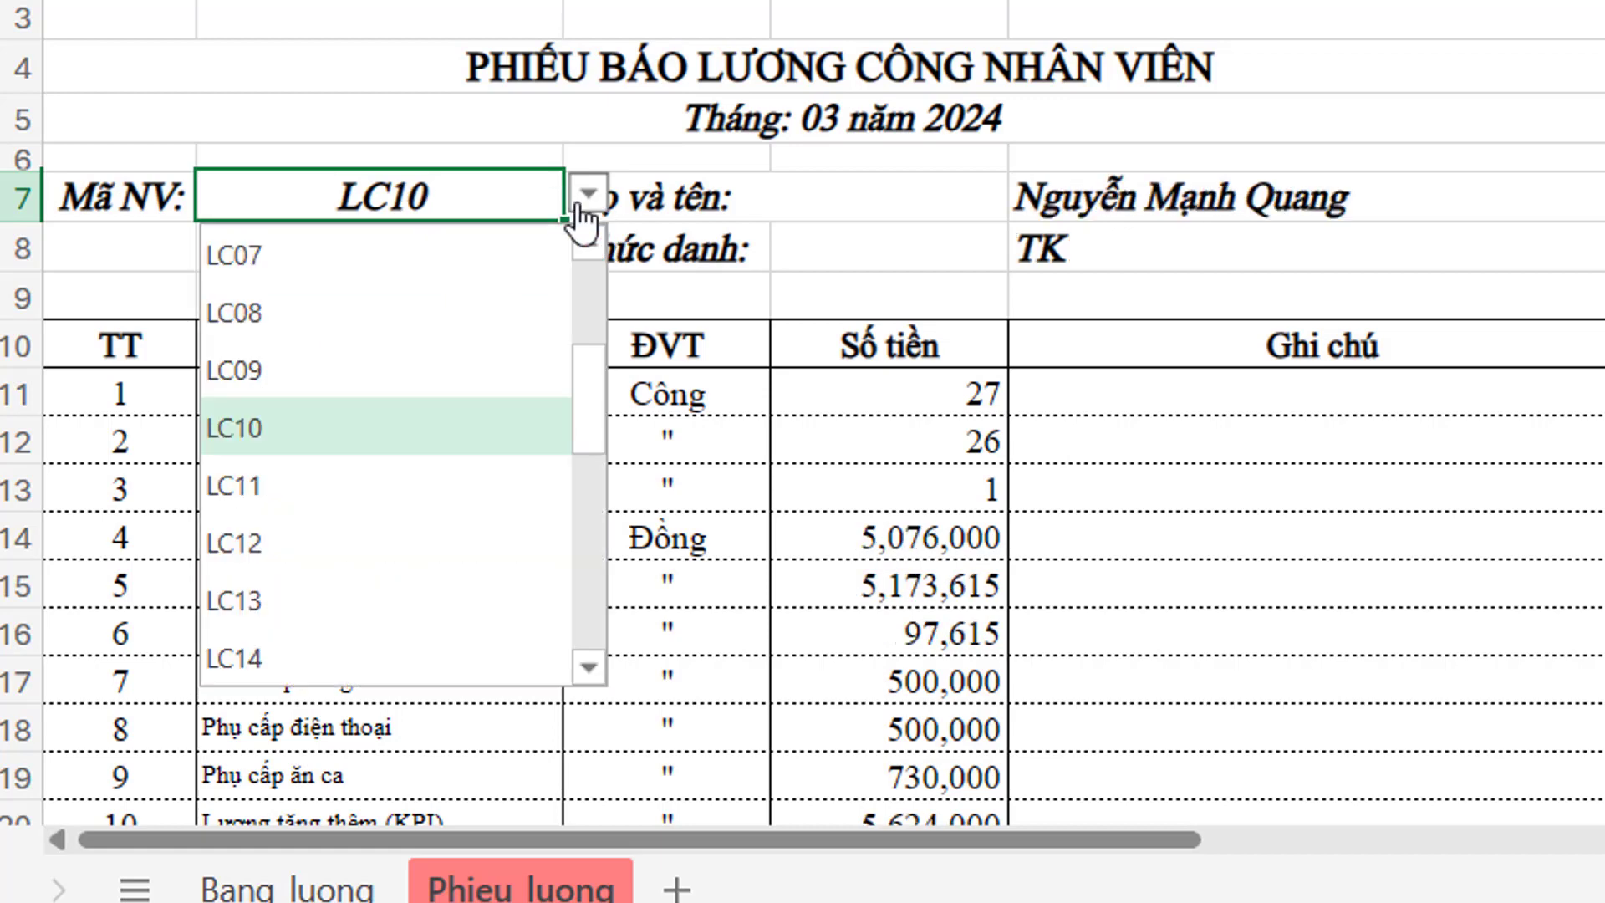
{"action": "left_click", "coordinate": [247, 316]}
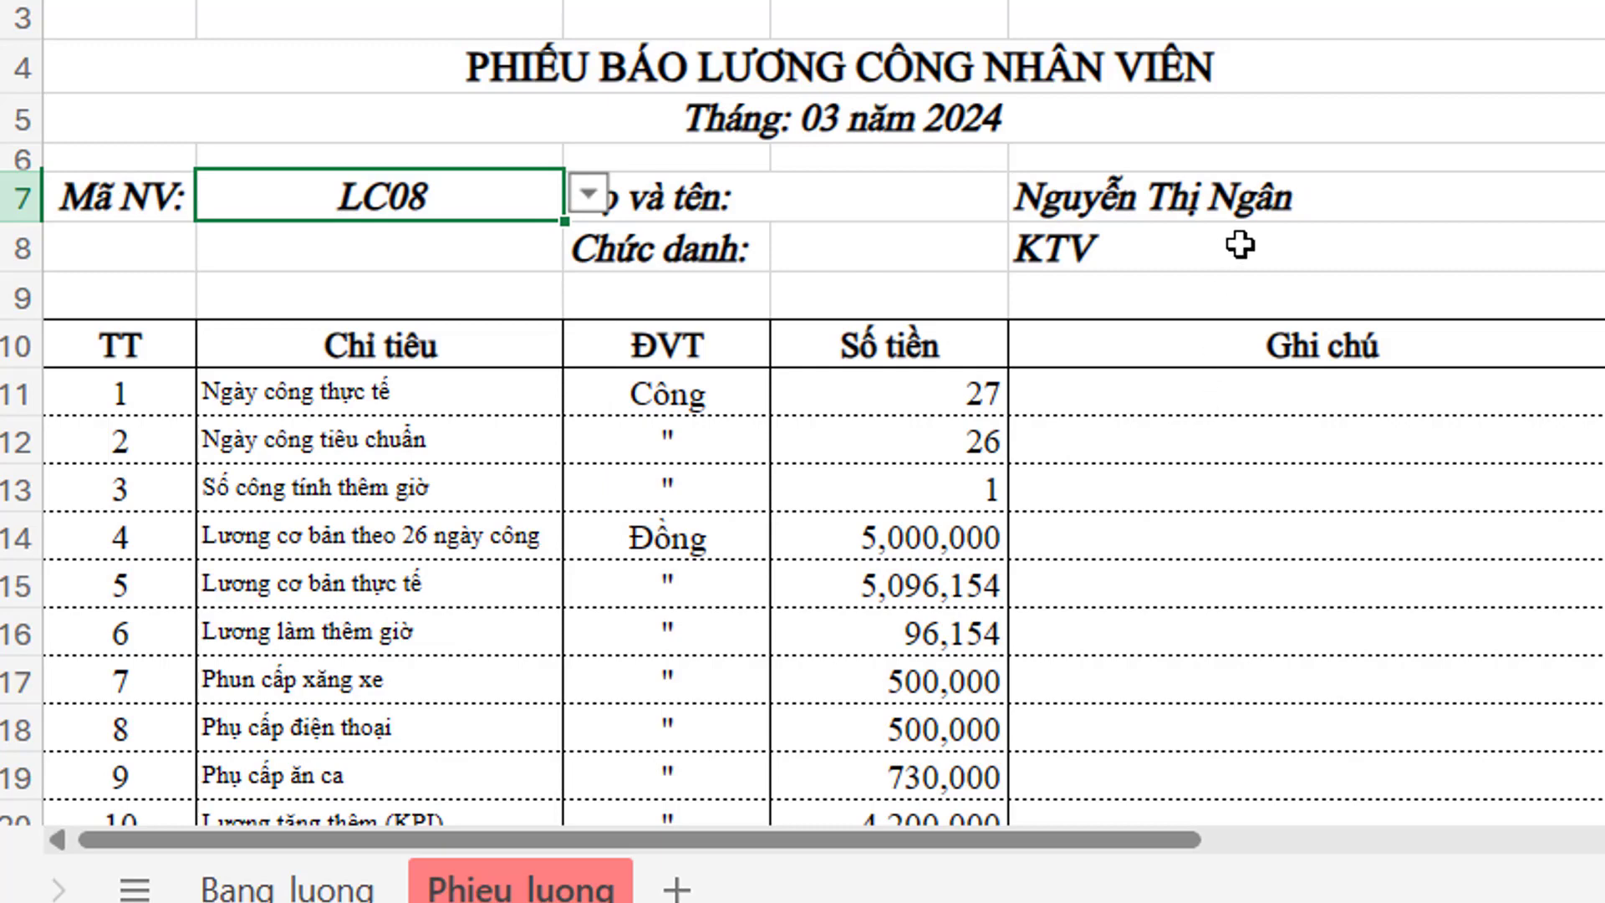
{"action": "scroll", "coordinate": [892, 627], "scroll_direction": "down", "scroll_amount": 1}
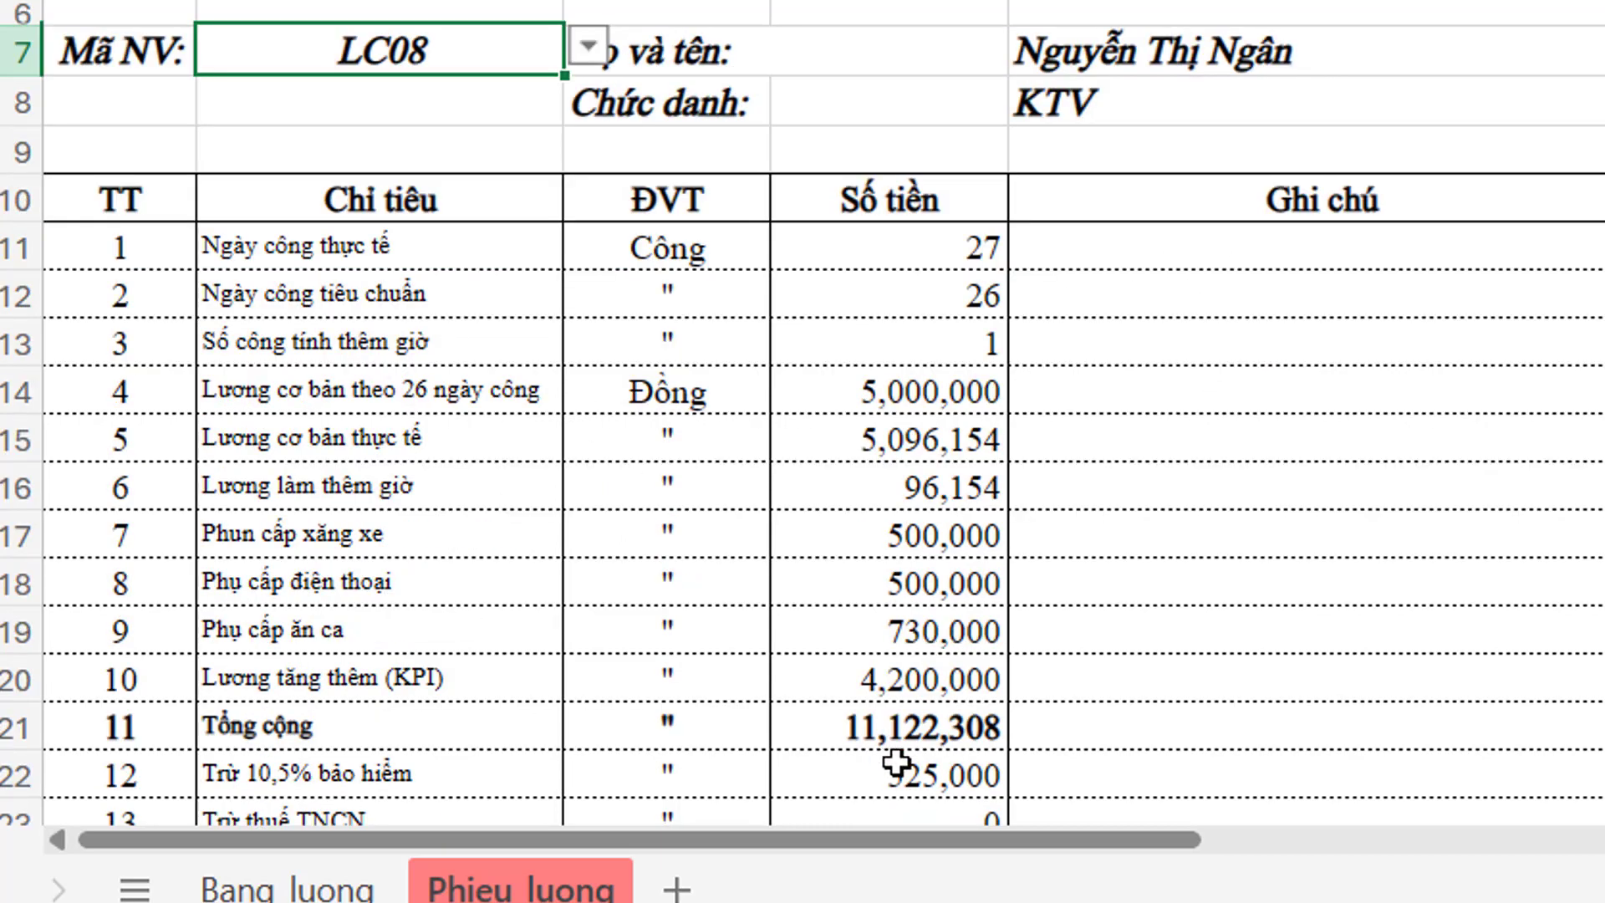
{"action": "scroll", "coordinate": [899, 752], "scroll_direction": "down", "scroll_amount": 2}
{"action": "scroll", "coordinate": [886, 710], "scroll_direction": "up", "scroll_amount": 3}
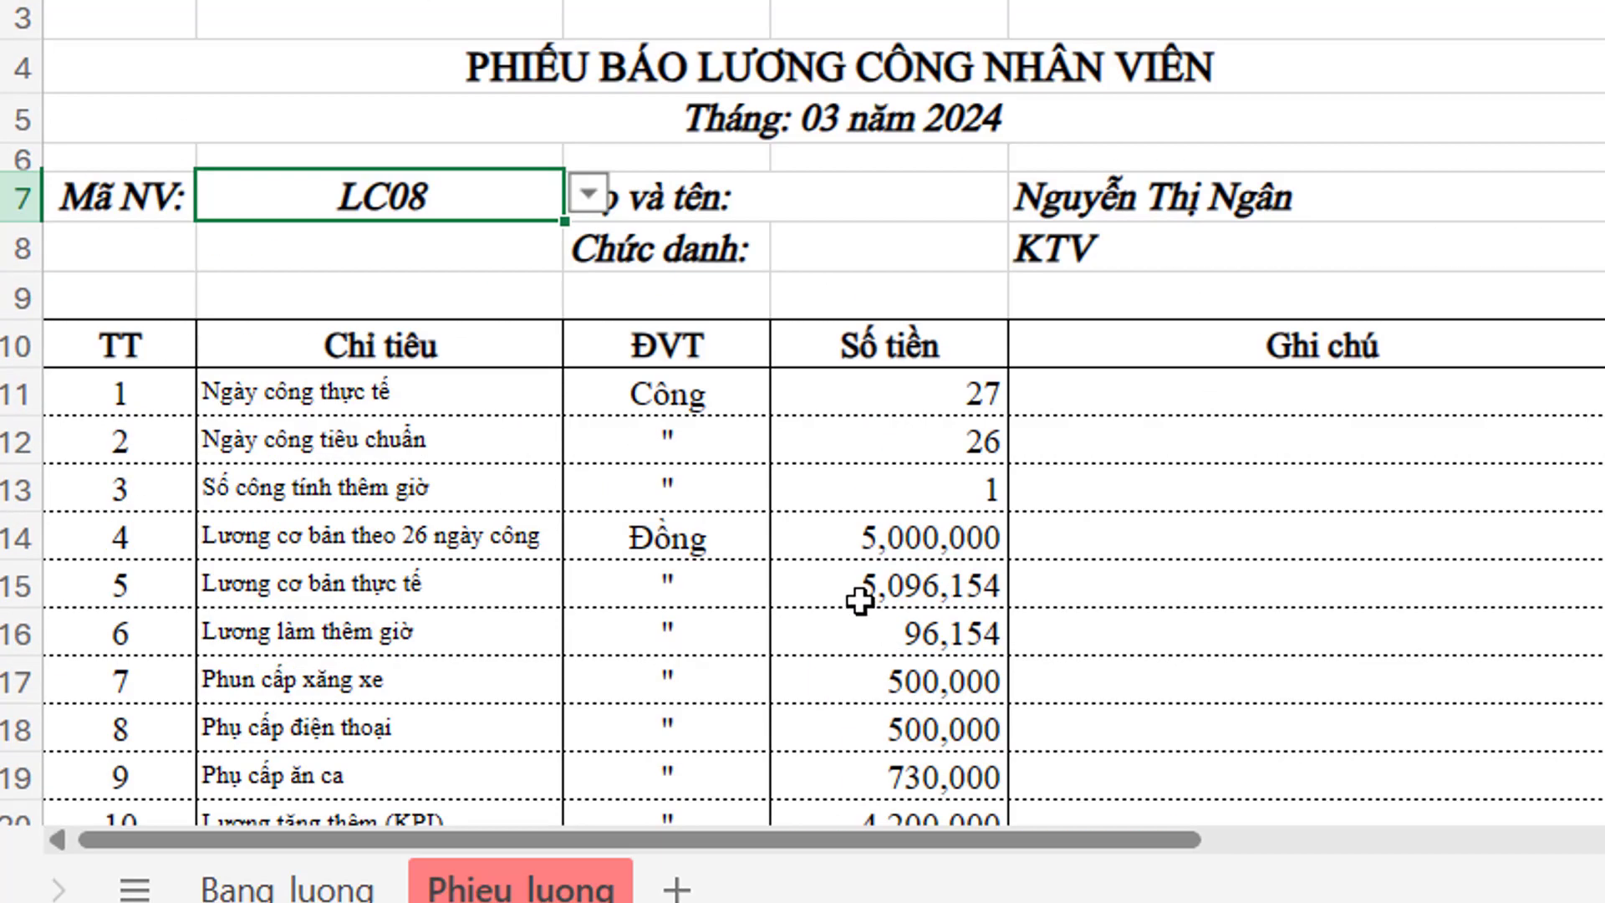
{"action": "left_click", "coordinate": [589, 197]}
{"action": "left_click", "coordinate": [239, 428]}
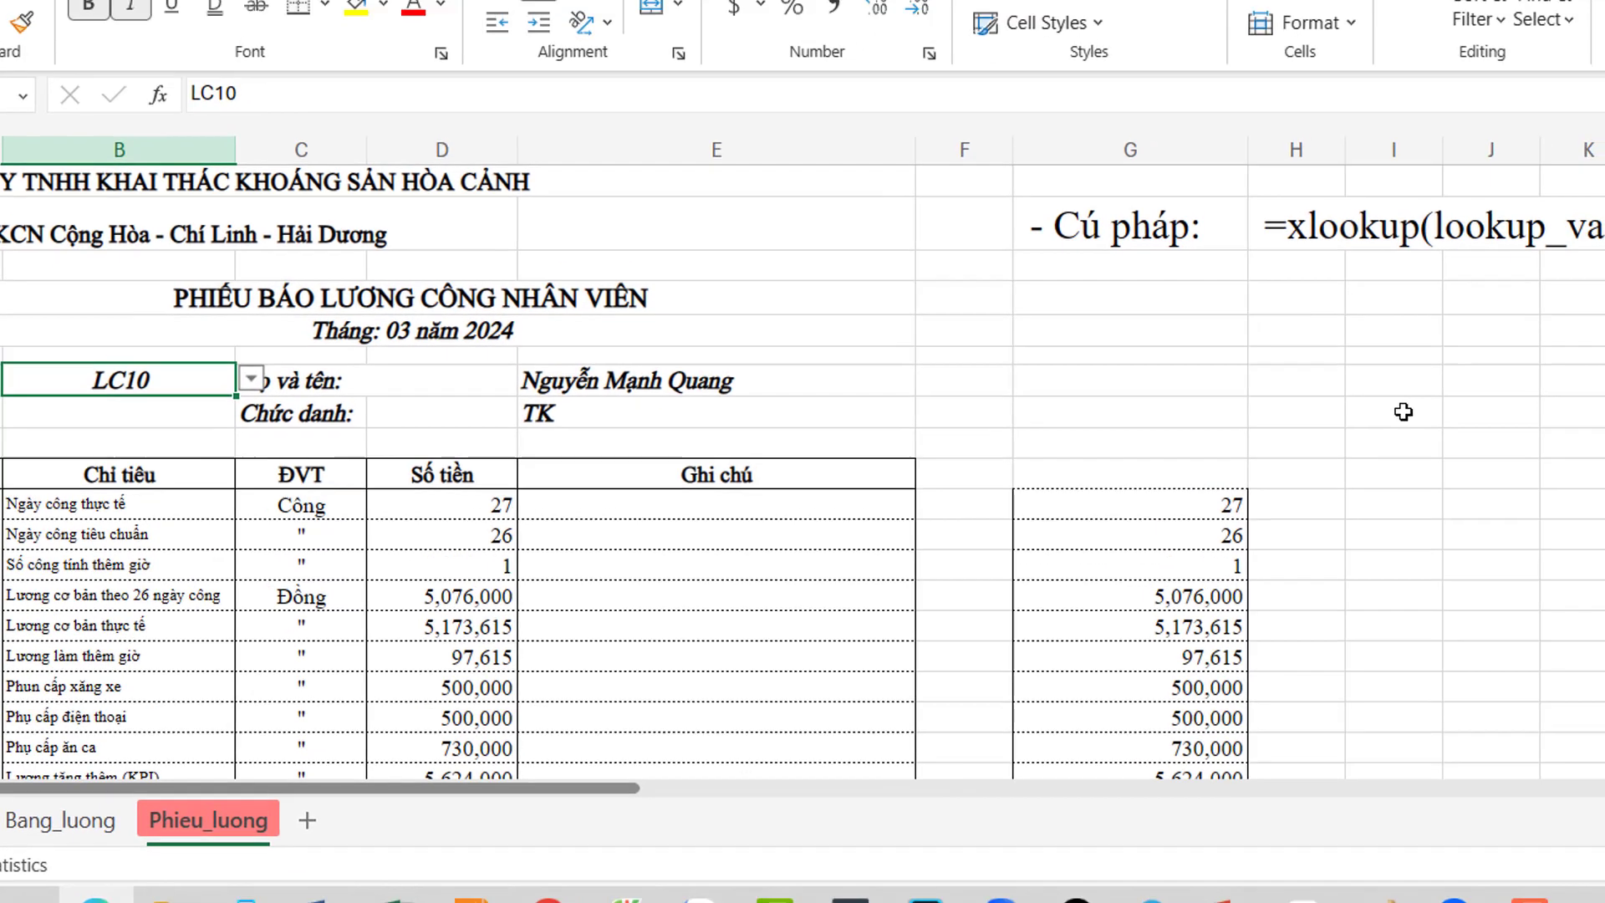
Step: Start a data validation rule for cell I8 that allows a List, with Ignore blank turned off and the in-cell drop-down kept
{"action": "left_click", "coordinate": [1436, 368]}
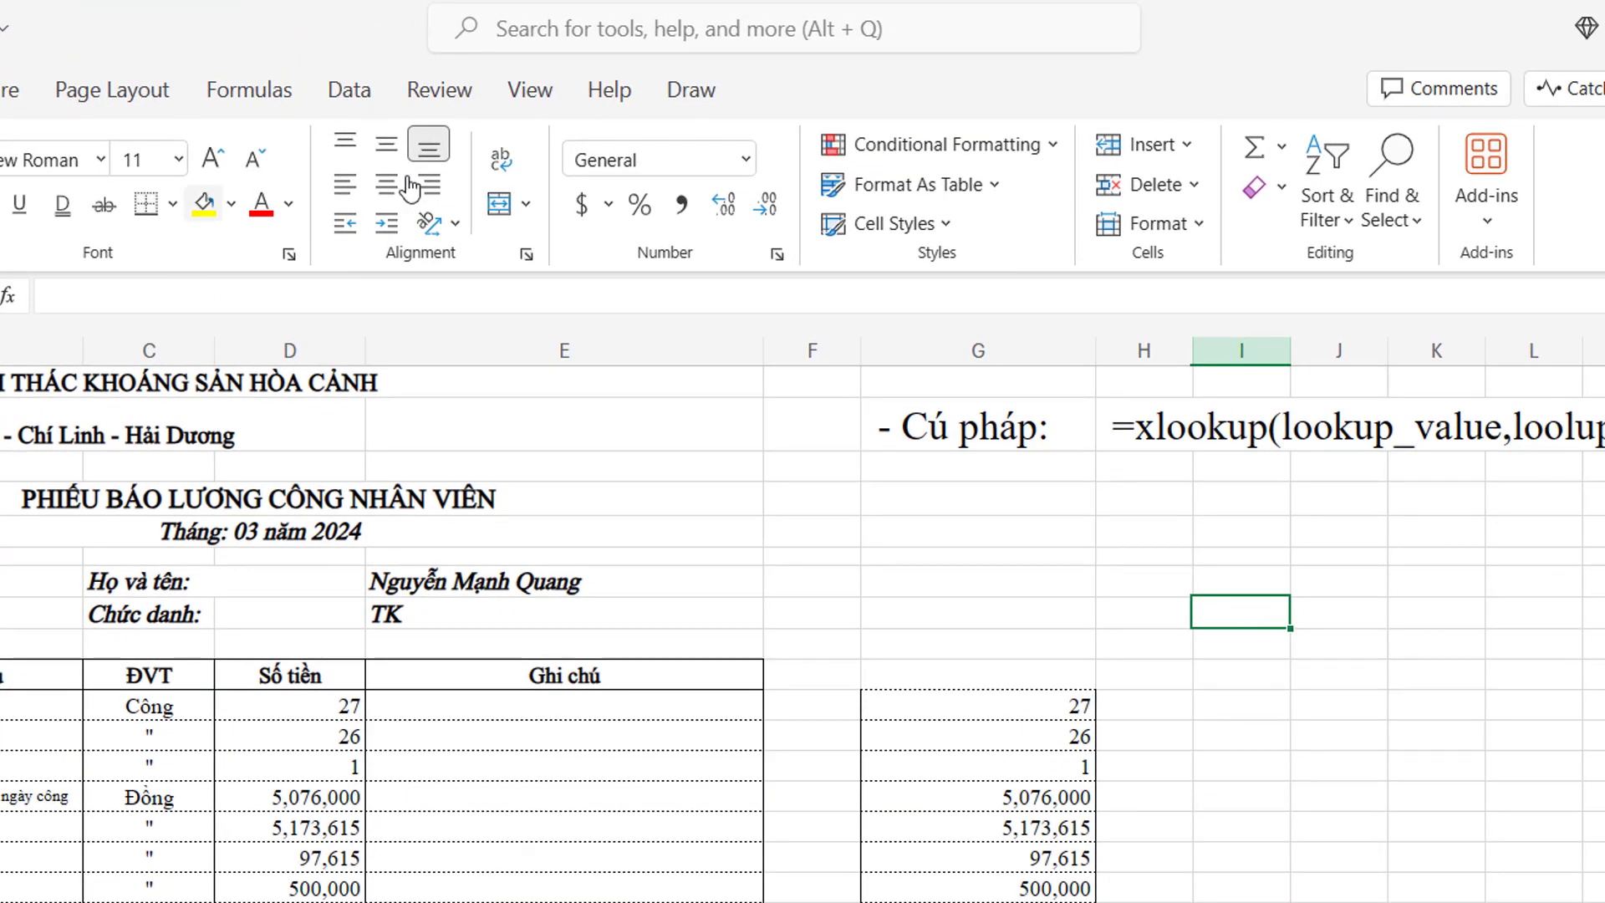
{"action": "left_click", "coordinate": [336, 88]}
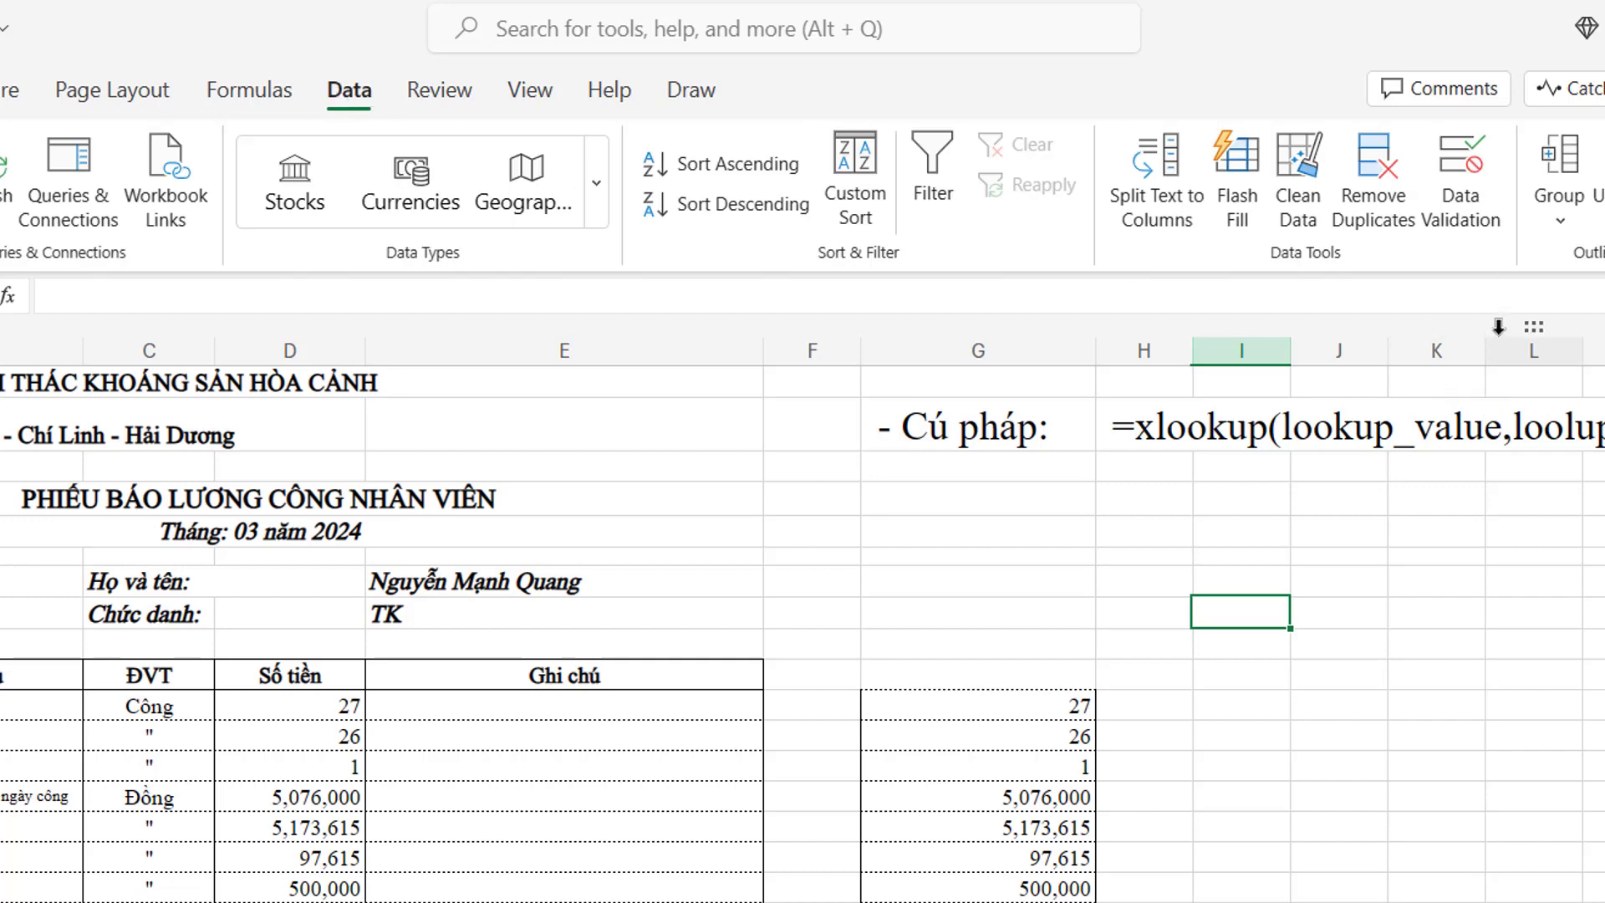
{"action": "left_click", "coordinate": [1455, 171]}
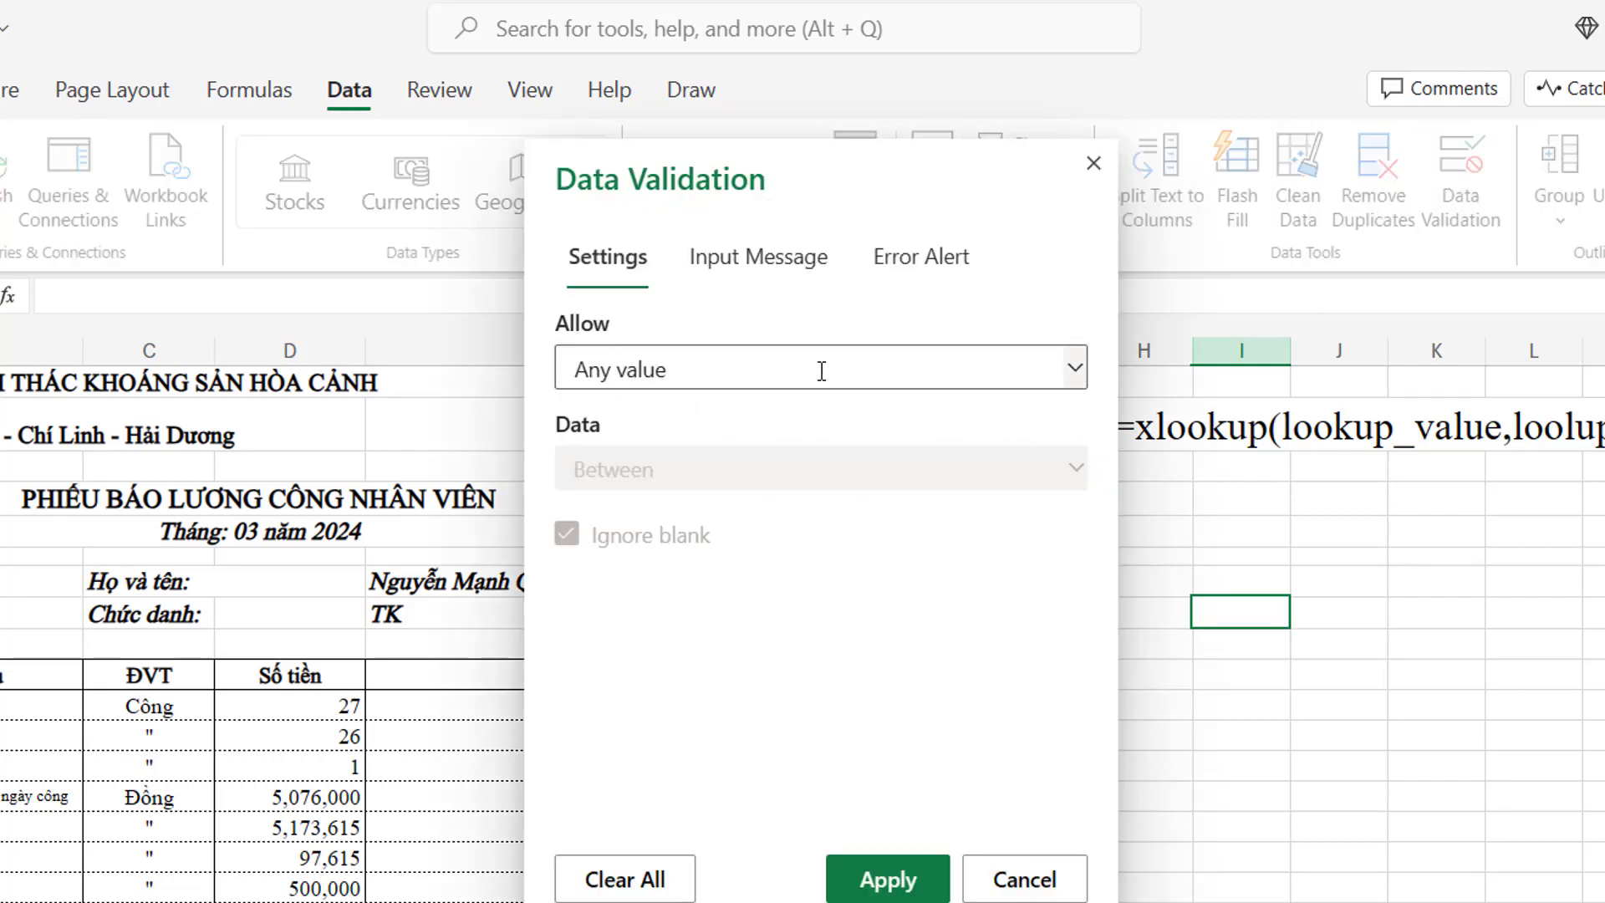
{"action": "left_click", "coordinate": [1077, 364]}
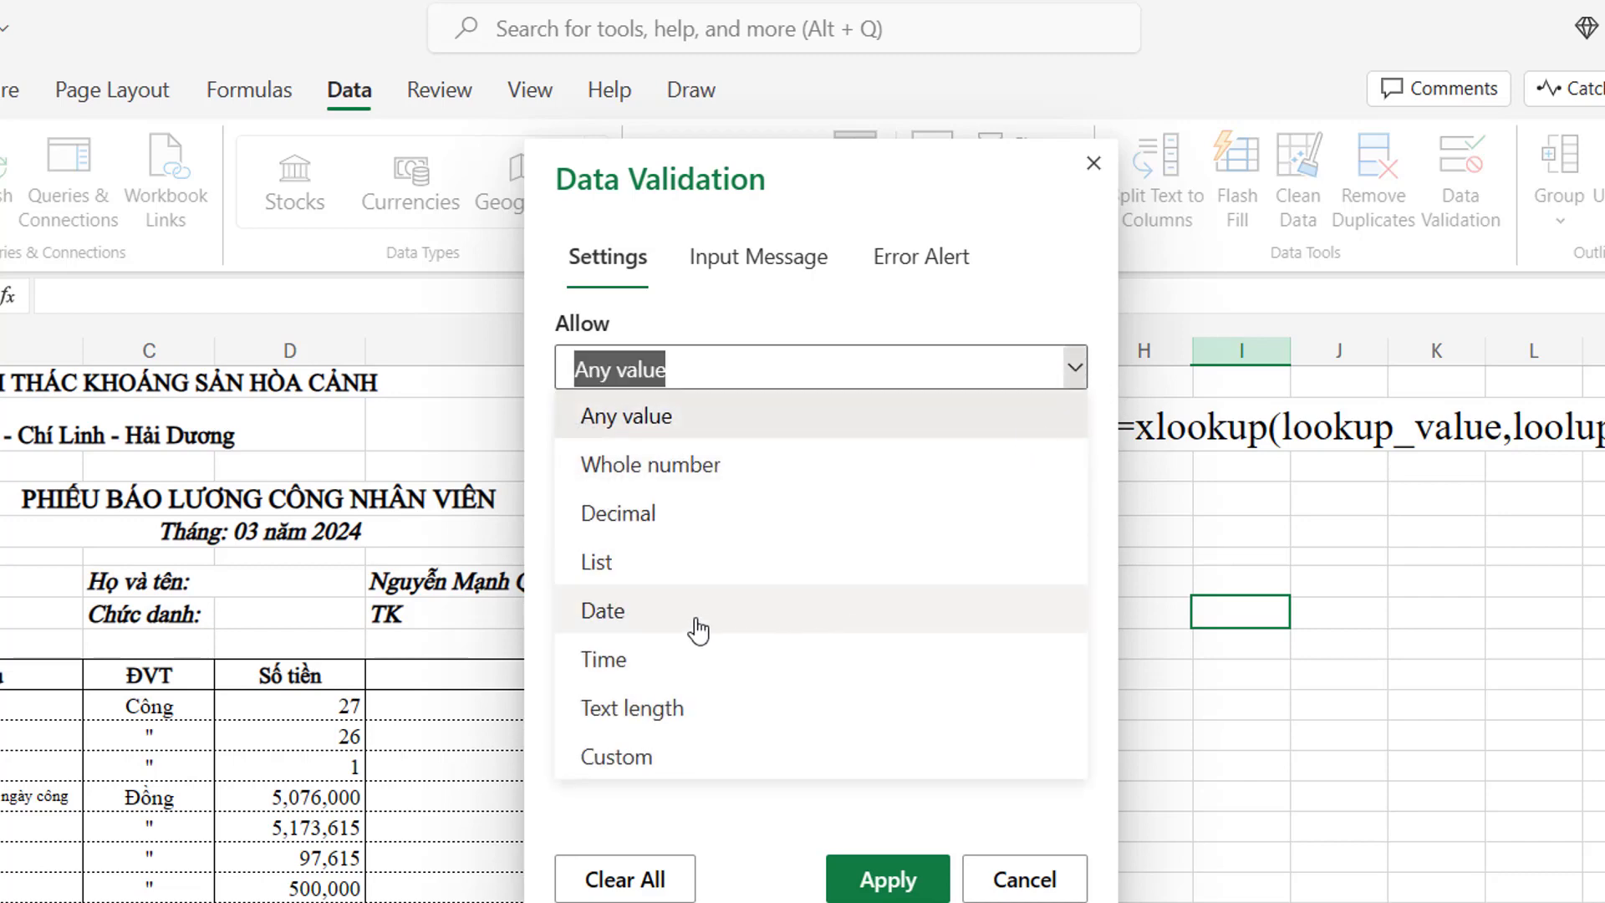
{"action": "left_click", "coordinate": [618, 577]}
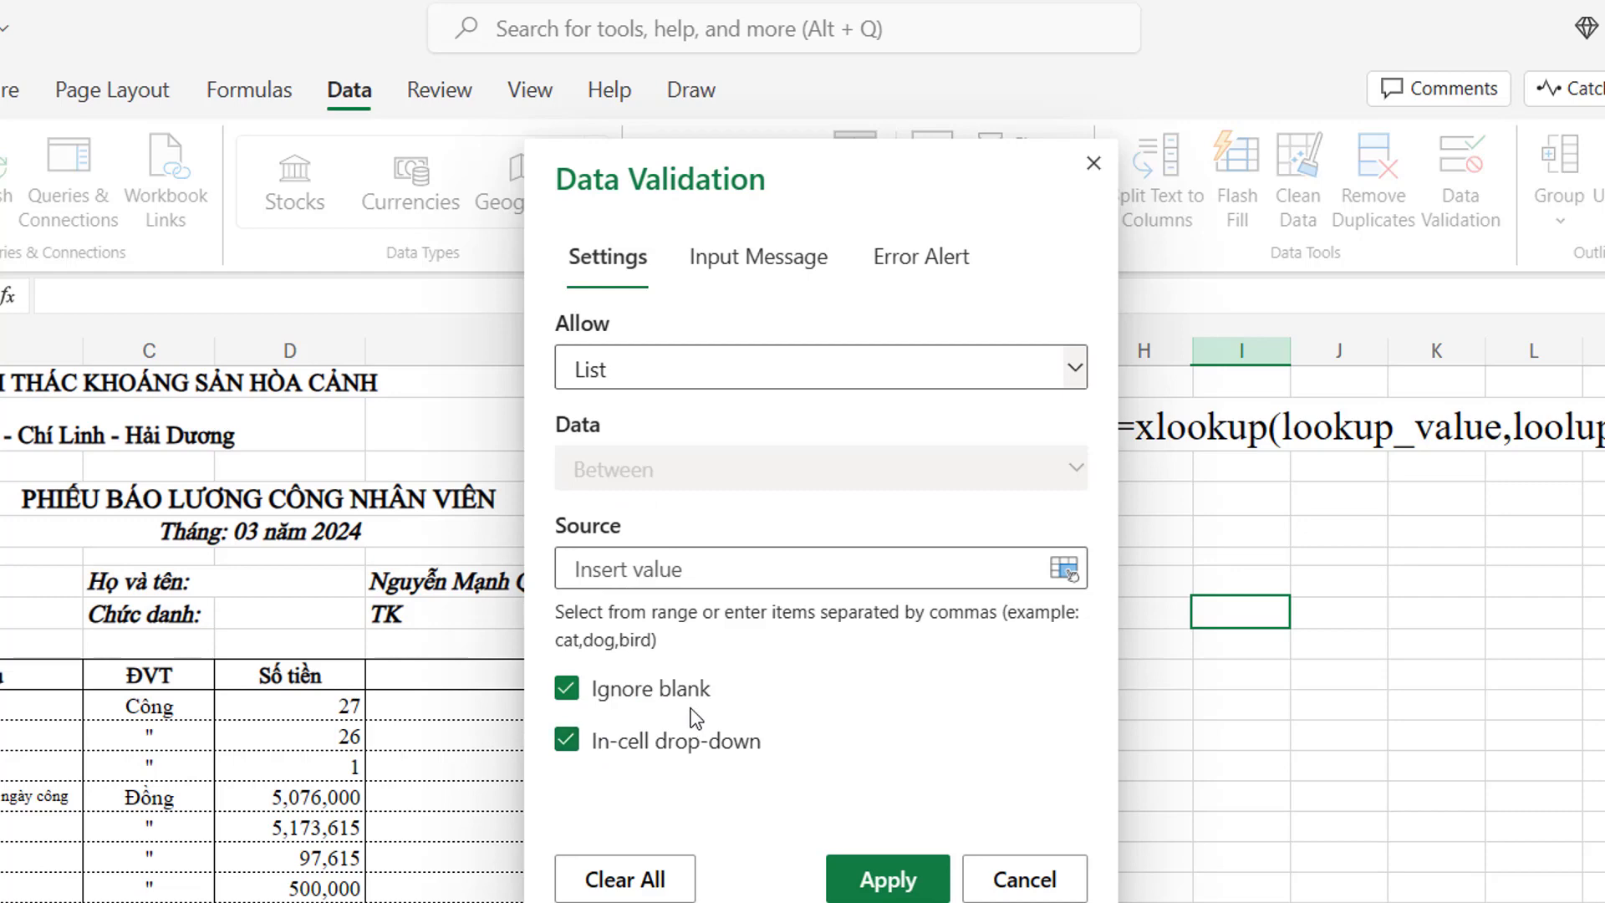
{"action": "left_click", "coordinate": [569, 694]}
{"action": "double_click", "coordinate": [617, 473]}
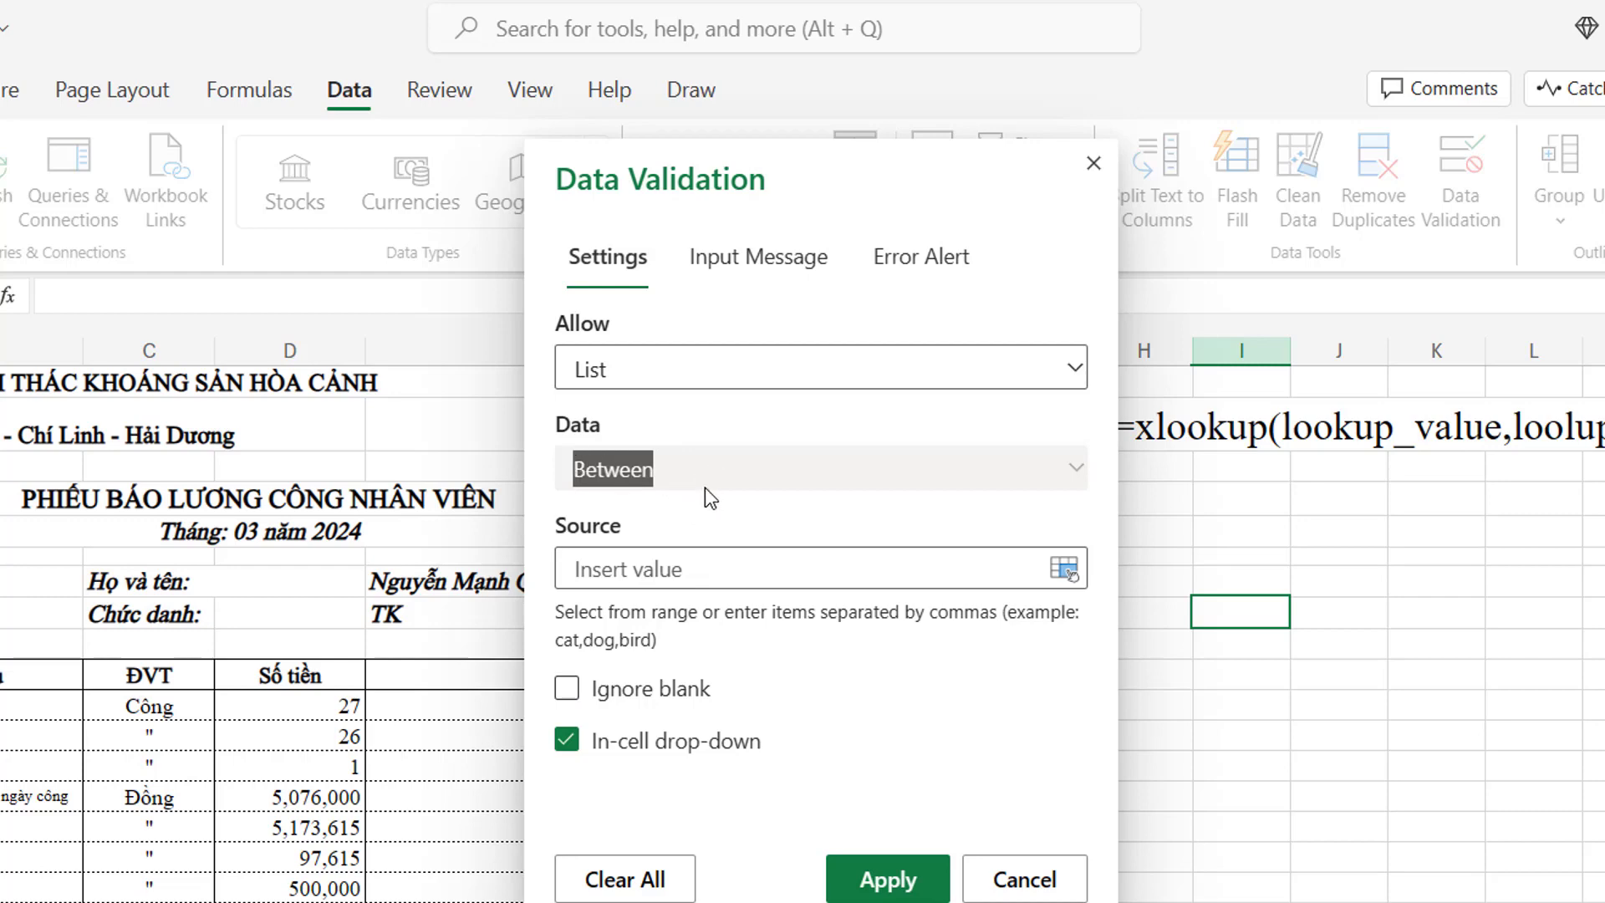
Step: Set the list source to the employee codes in Bang_luong A3:A37 and apply the validation rule
{"action": "left_click", "coordinate": [637, 568]}
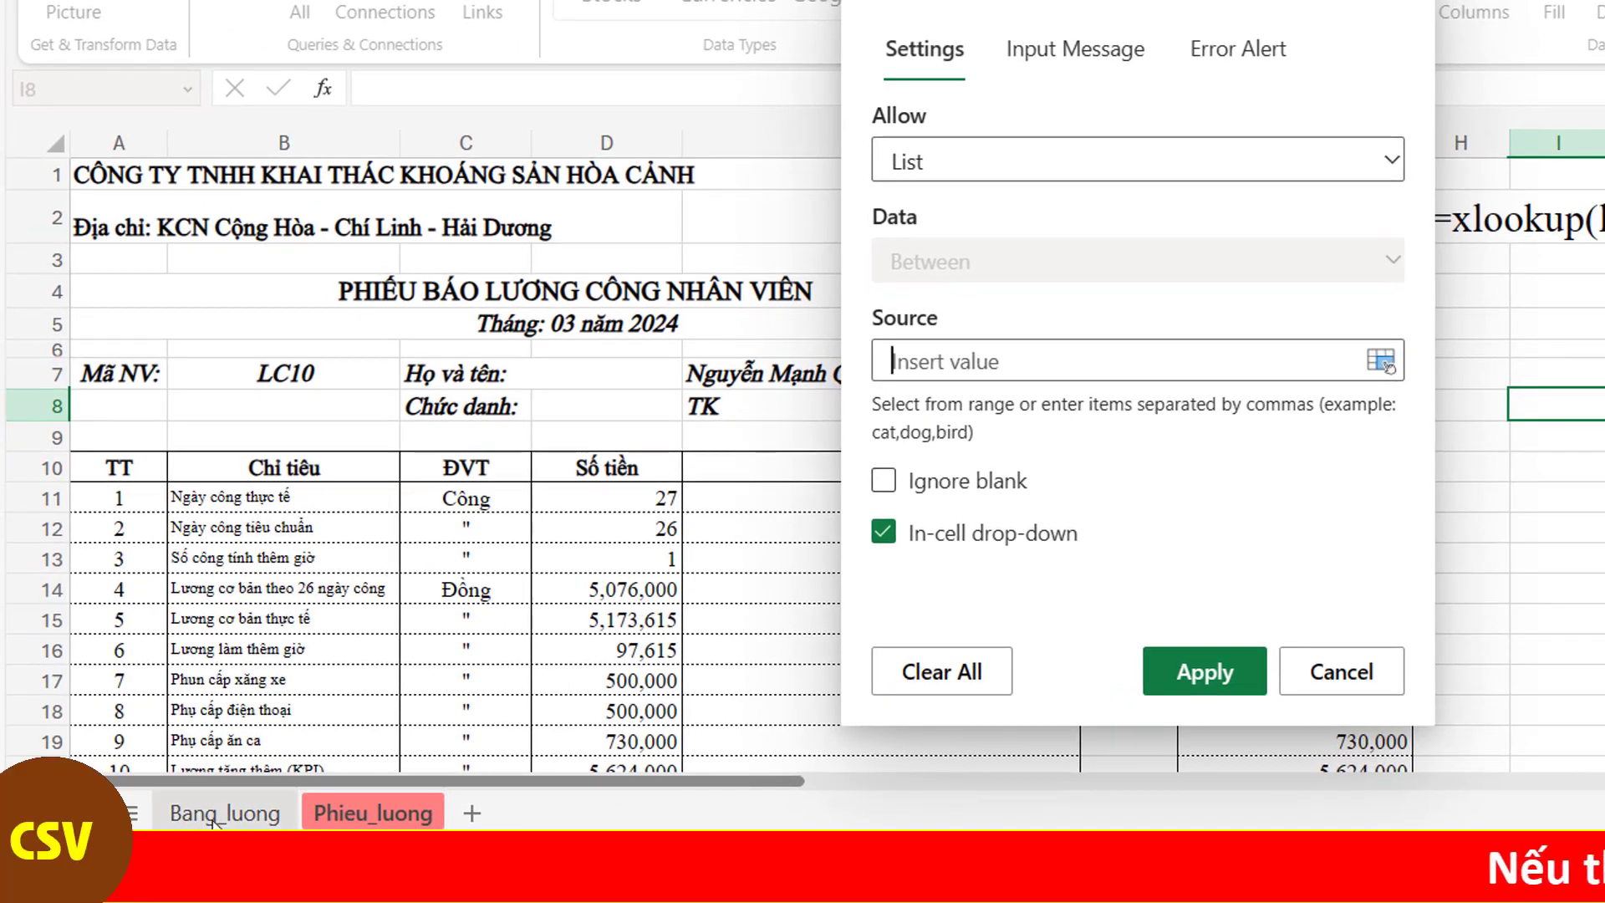
{"action": "left_click", "coordinate": [214, 815]}
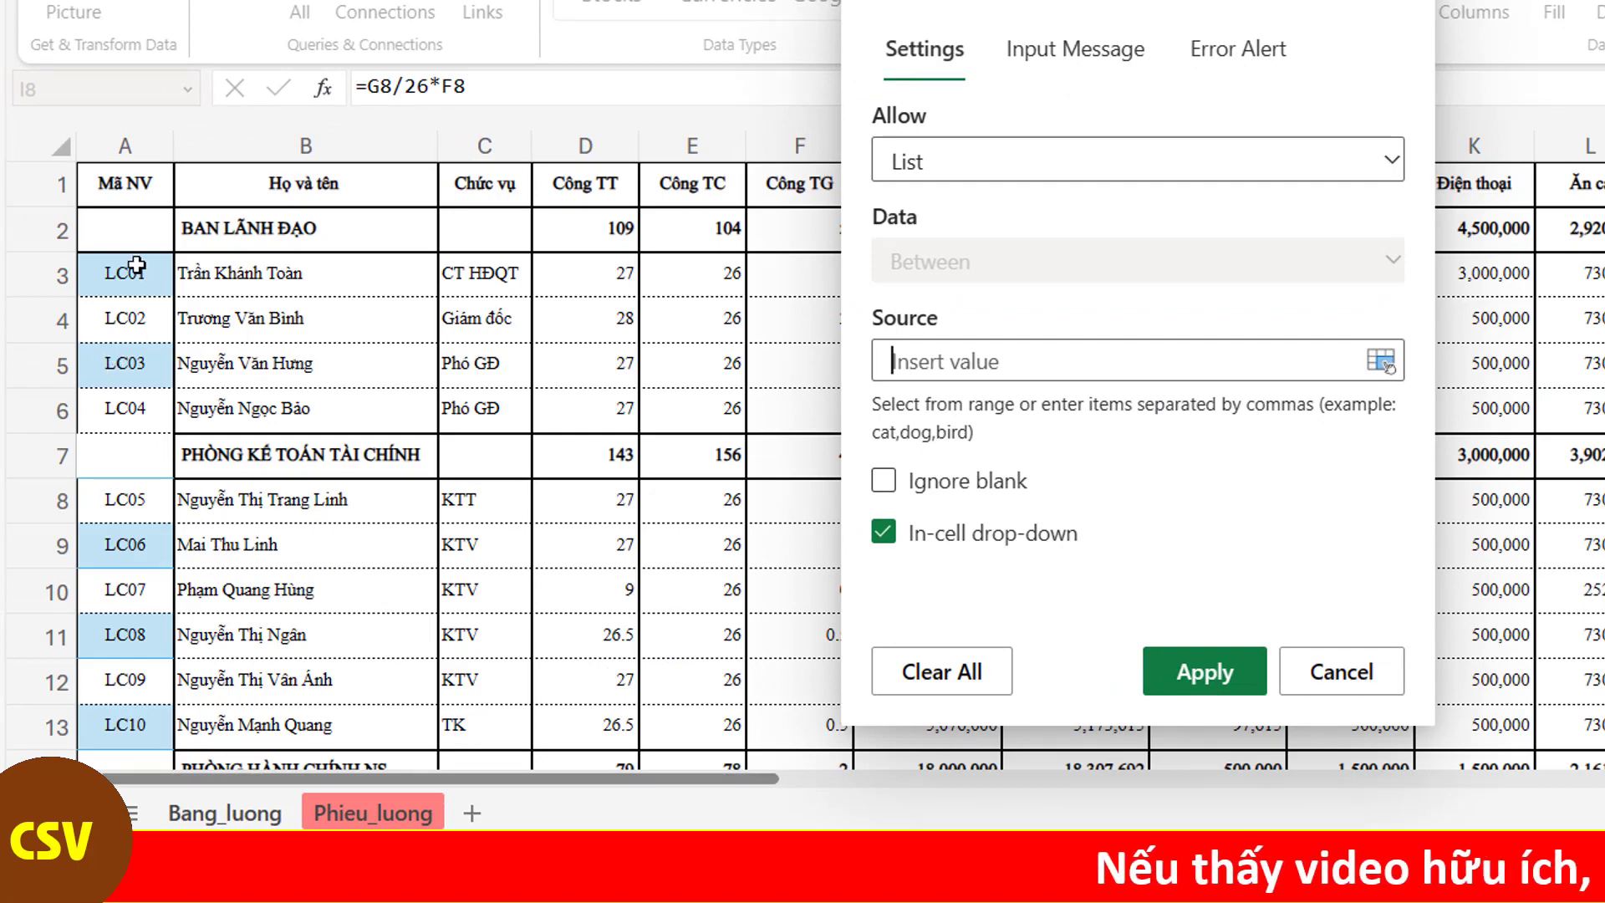
{"action": "left_click_drag", "start_coordinate": [134, 273], "coordinate": [134, 467]}
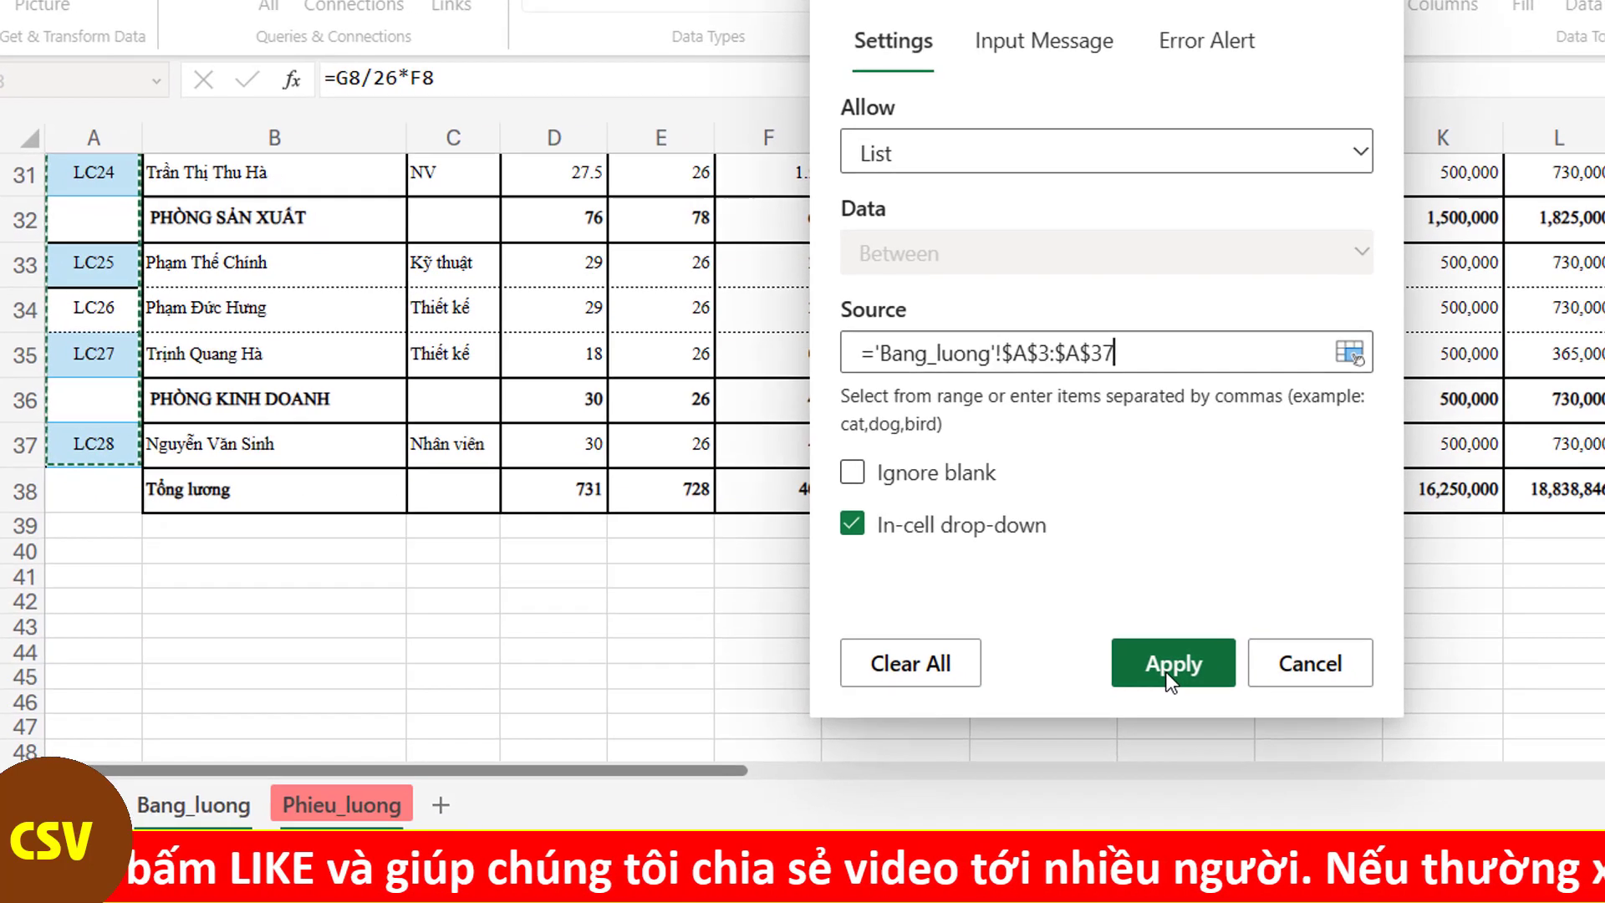
{"action": "left_click", "coordinate": [1197, 679]}
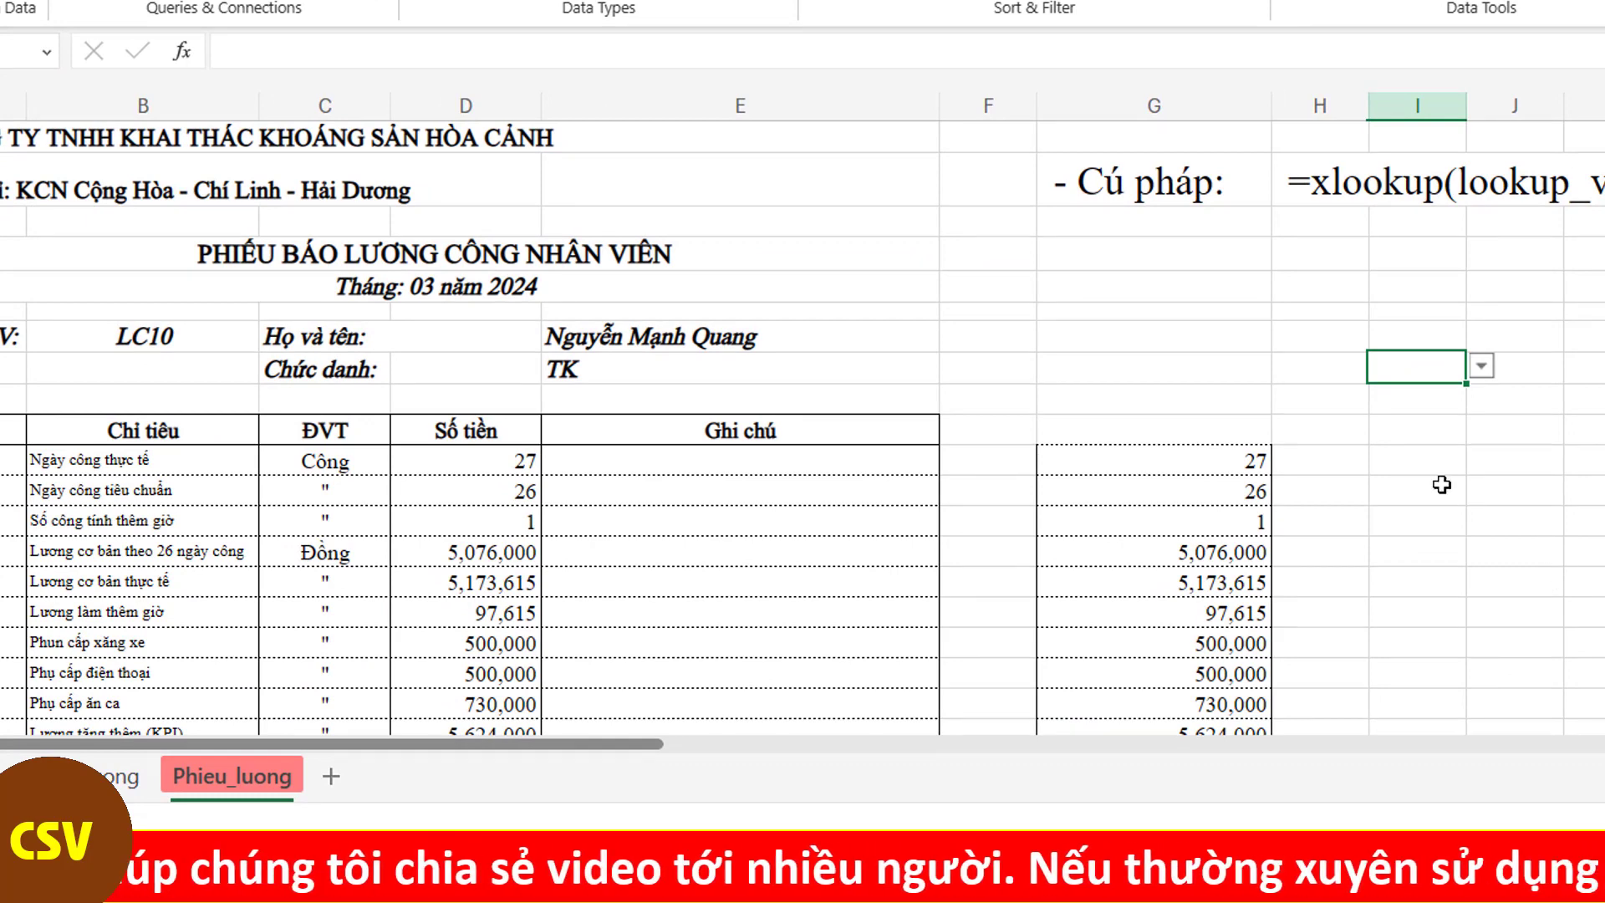
Step: Test the code list in I8 by choosing LC14 and replacing it with LC15
{"action": "left_click", "coordinate": [1442, 485]}
{"action": "left_click", "coordinate": [1429, 374]}
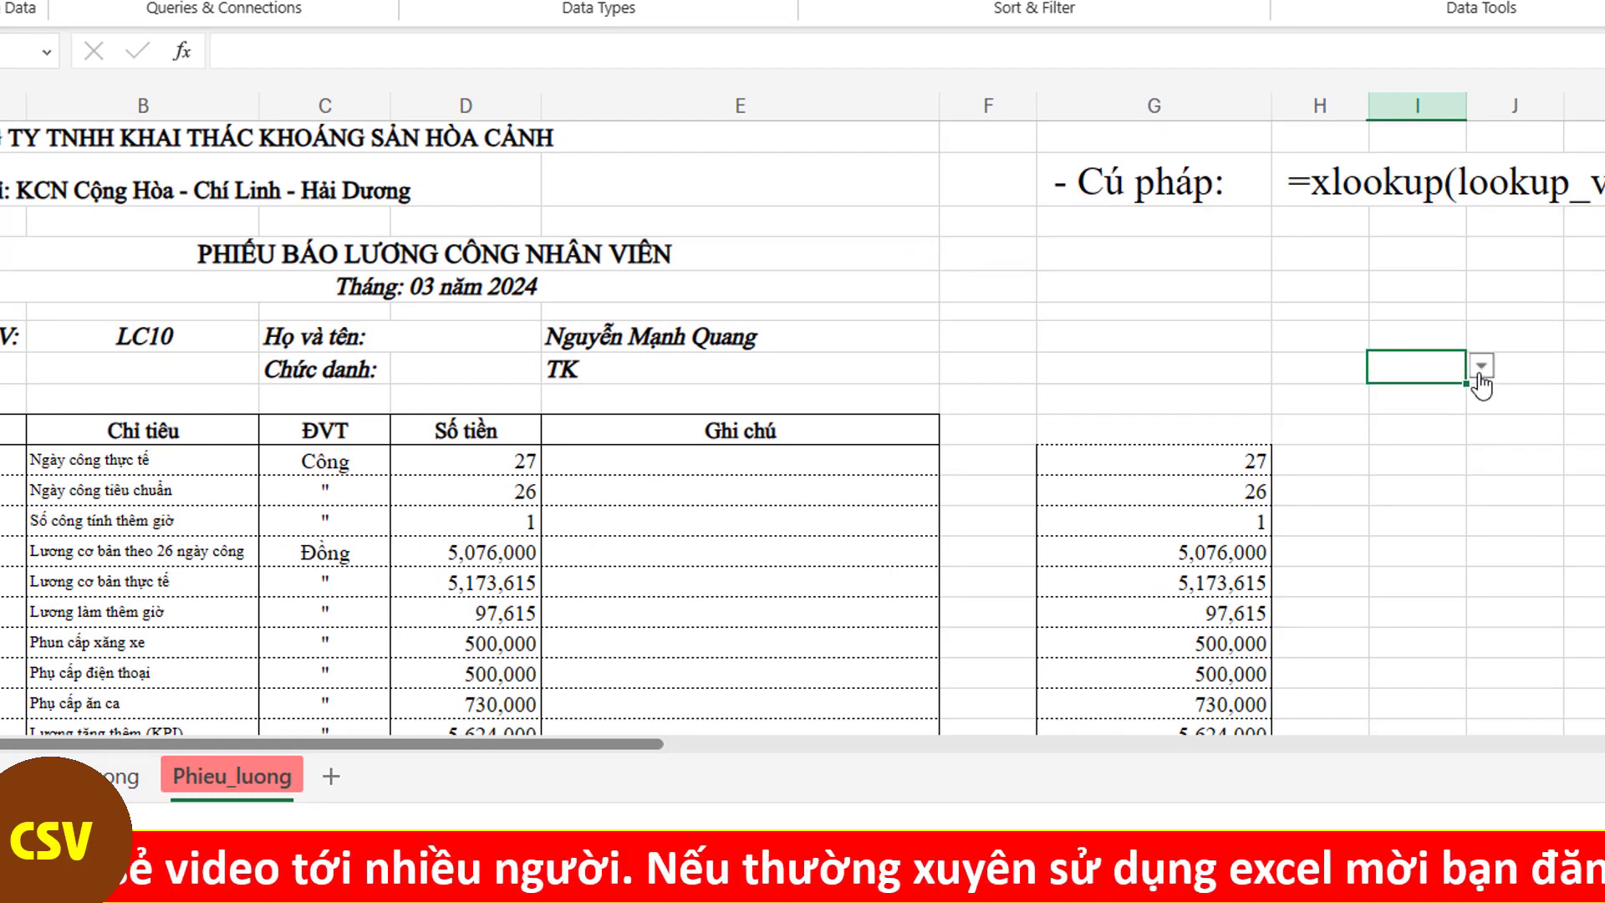
{"action": "left_click", "coordinate": [1480, 375]}
{"action": "scroll", "coordinate": [1446, 477], "scroll_direction": "down", "scroll_amount": 4}
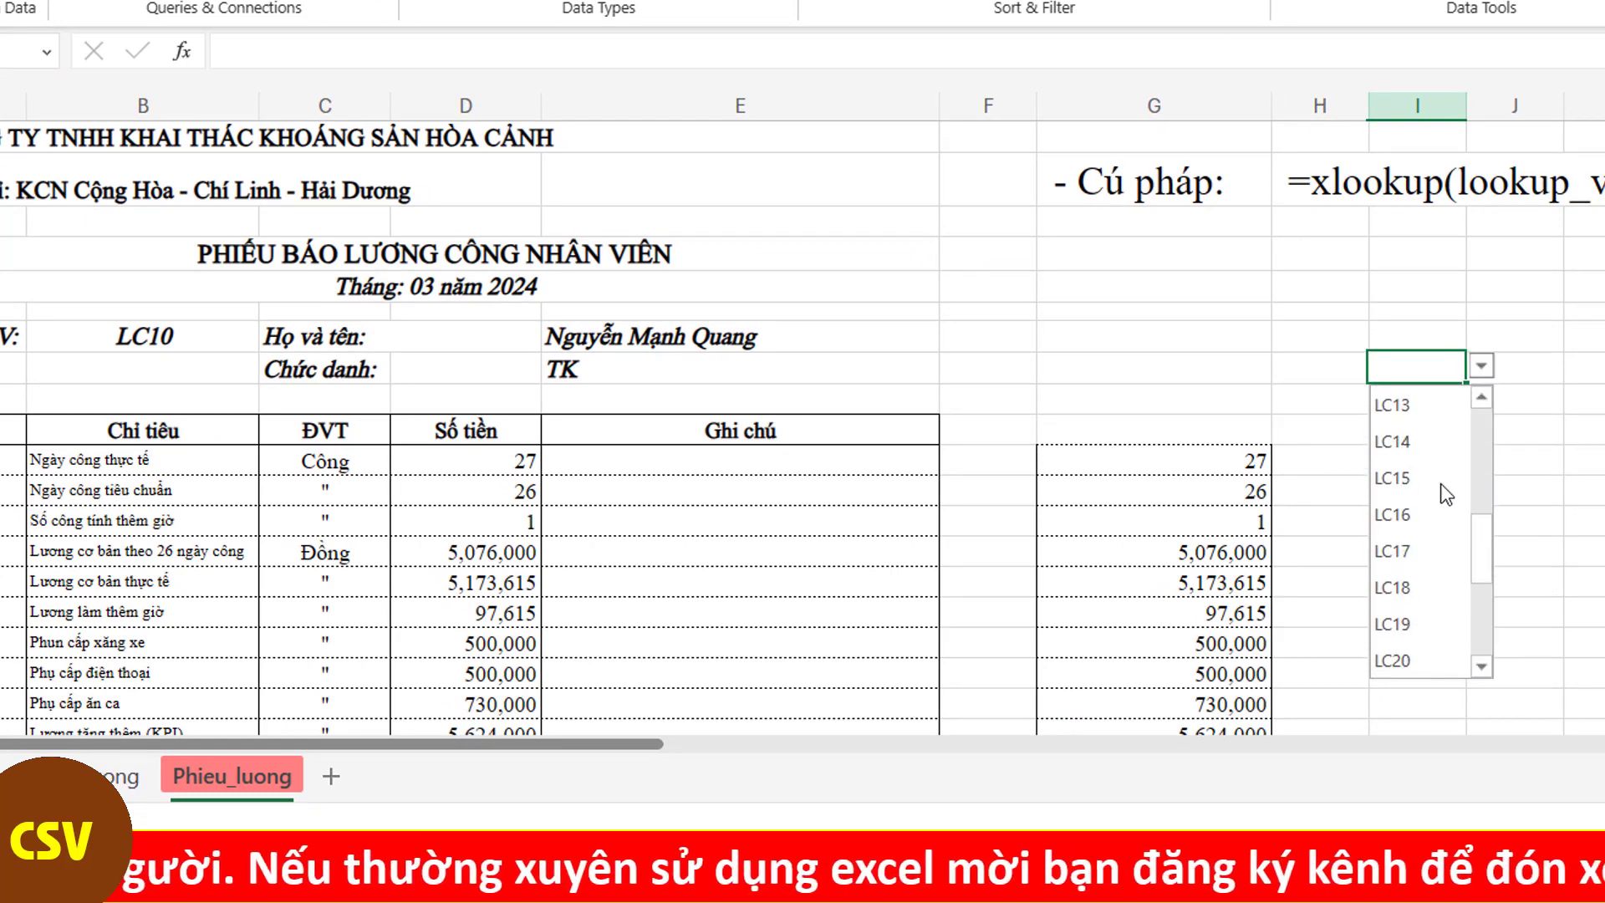
{"action": "left_click", "coordinate": [1406, 443]}
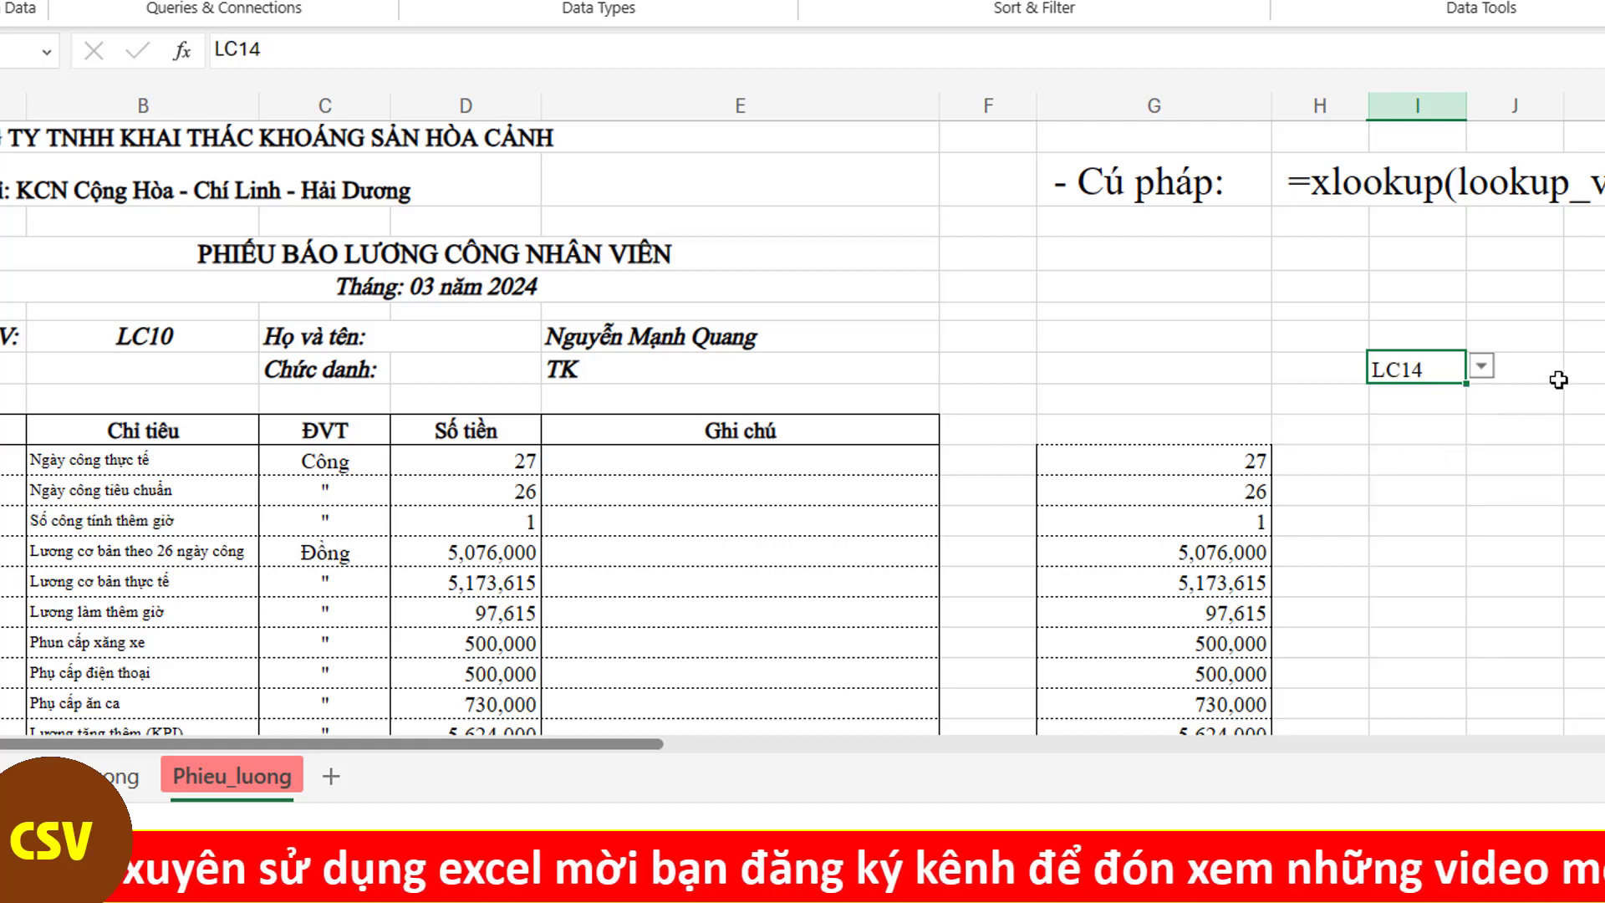
{"action": "left_click", "coordinate": [1482, 366]}
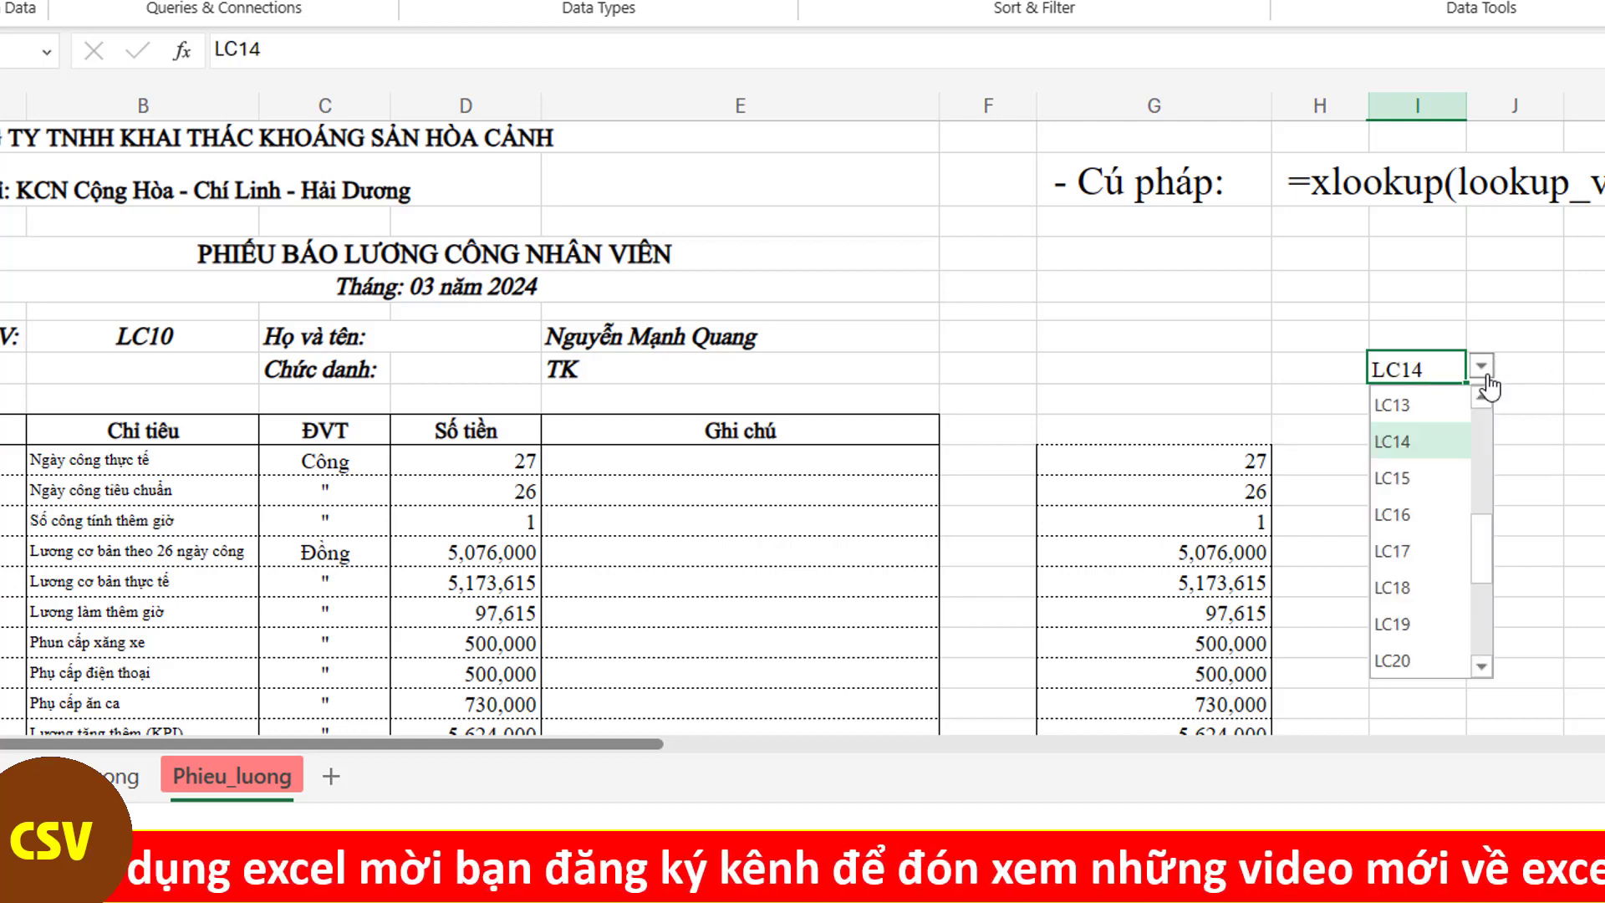
{"action": "left_click", "coordinate": [1415, 478]}
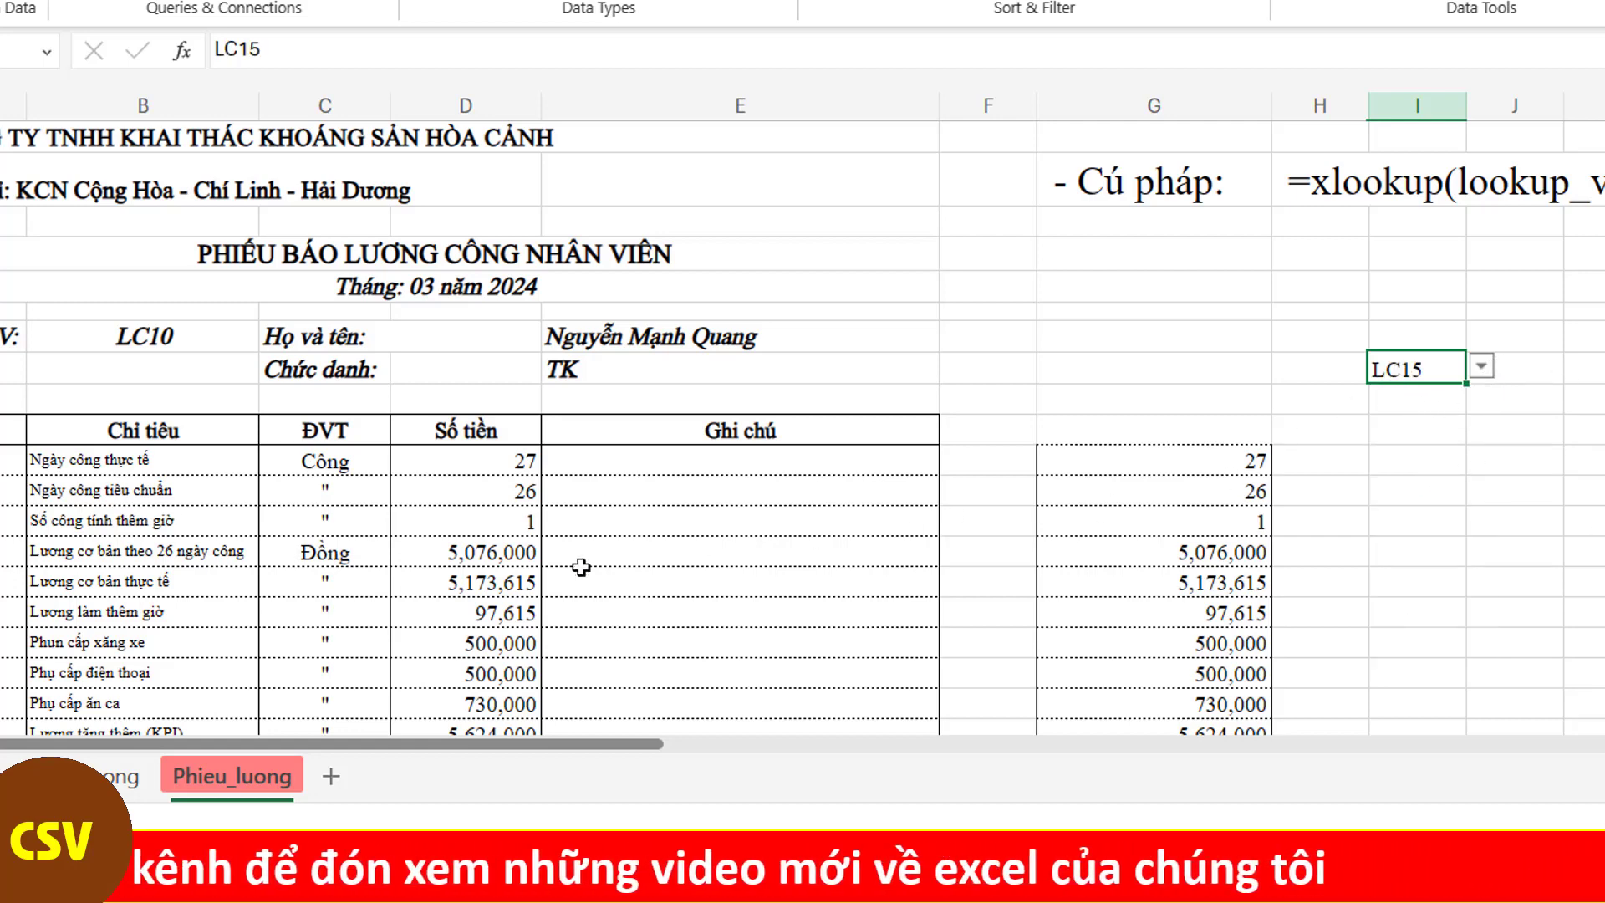
Step: Examine the lookup formula behind the Số tiền amounts and the list of employee codes in B7
{"action": "left_click", "coordinate": [477, 554]}
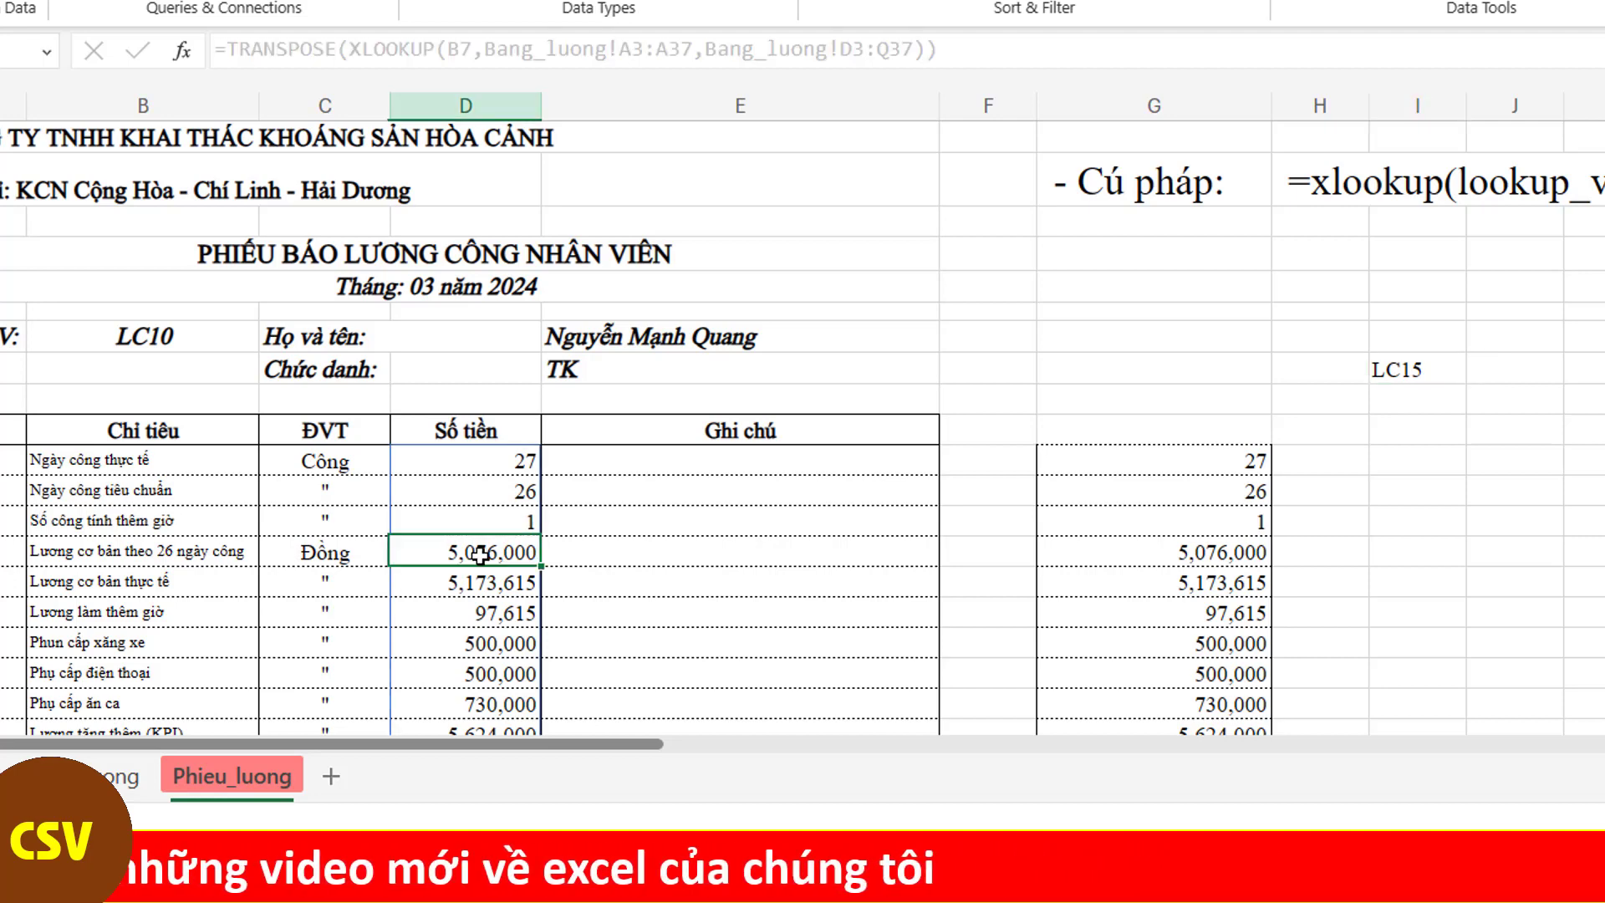
{"action": "left_click", "coordinate": [164, 336]}
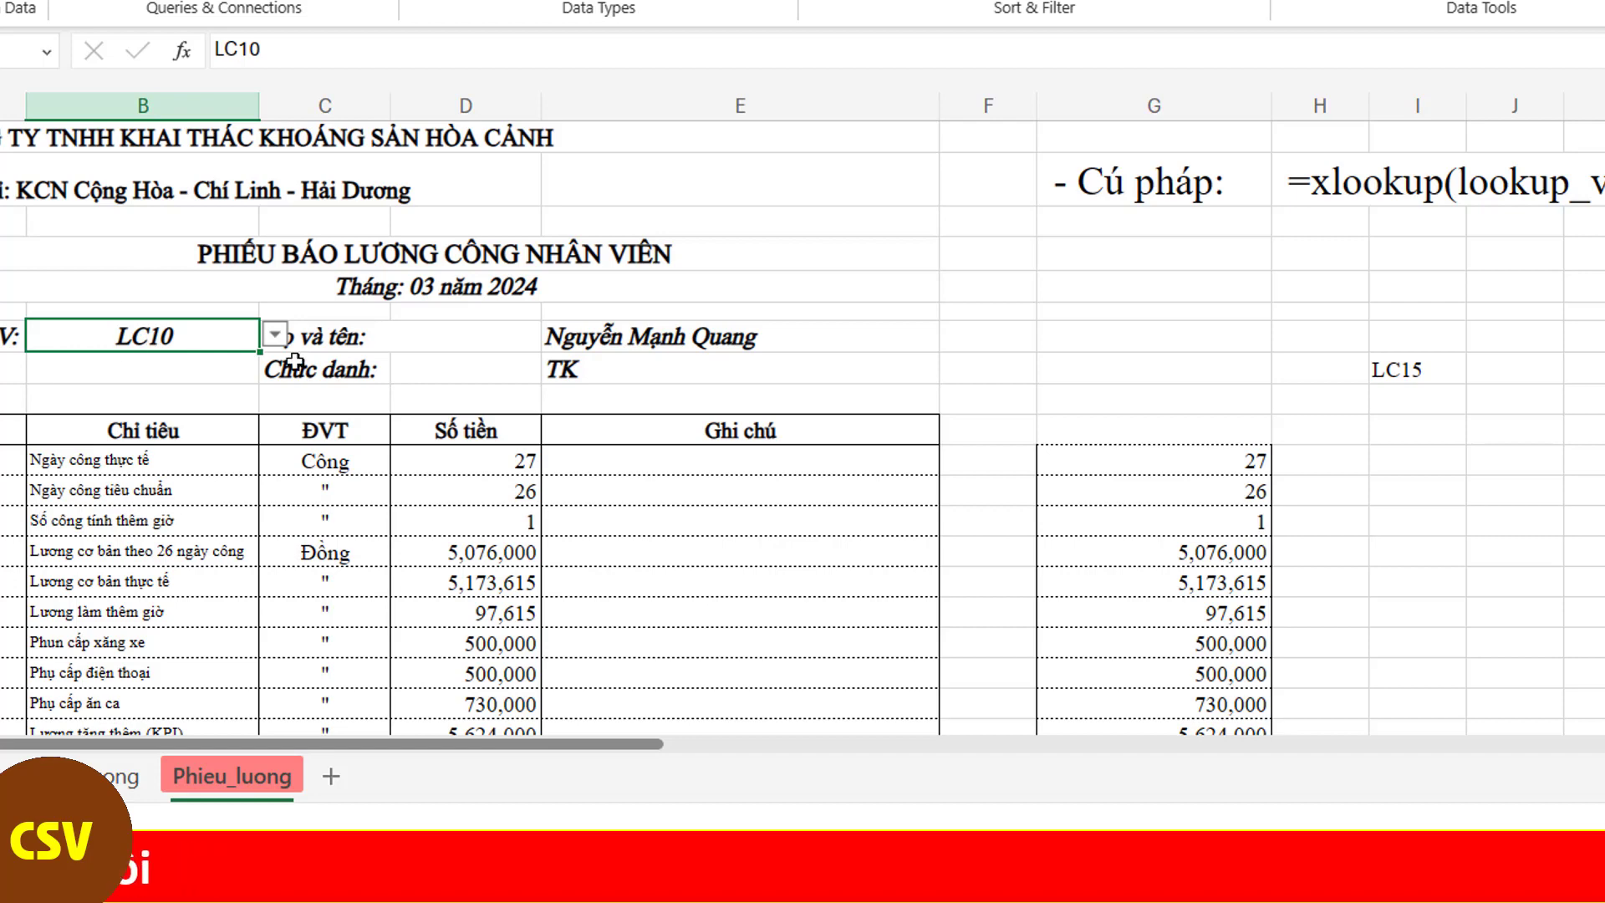
{"action": "left_click", "coordinate": [275, 337]}
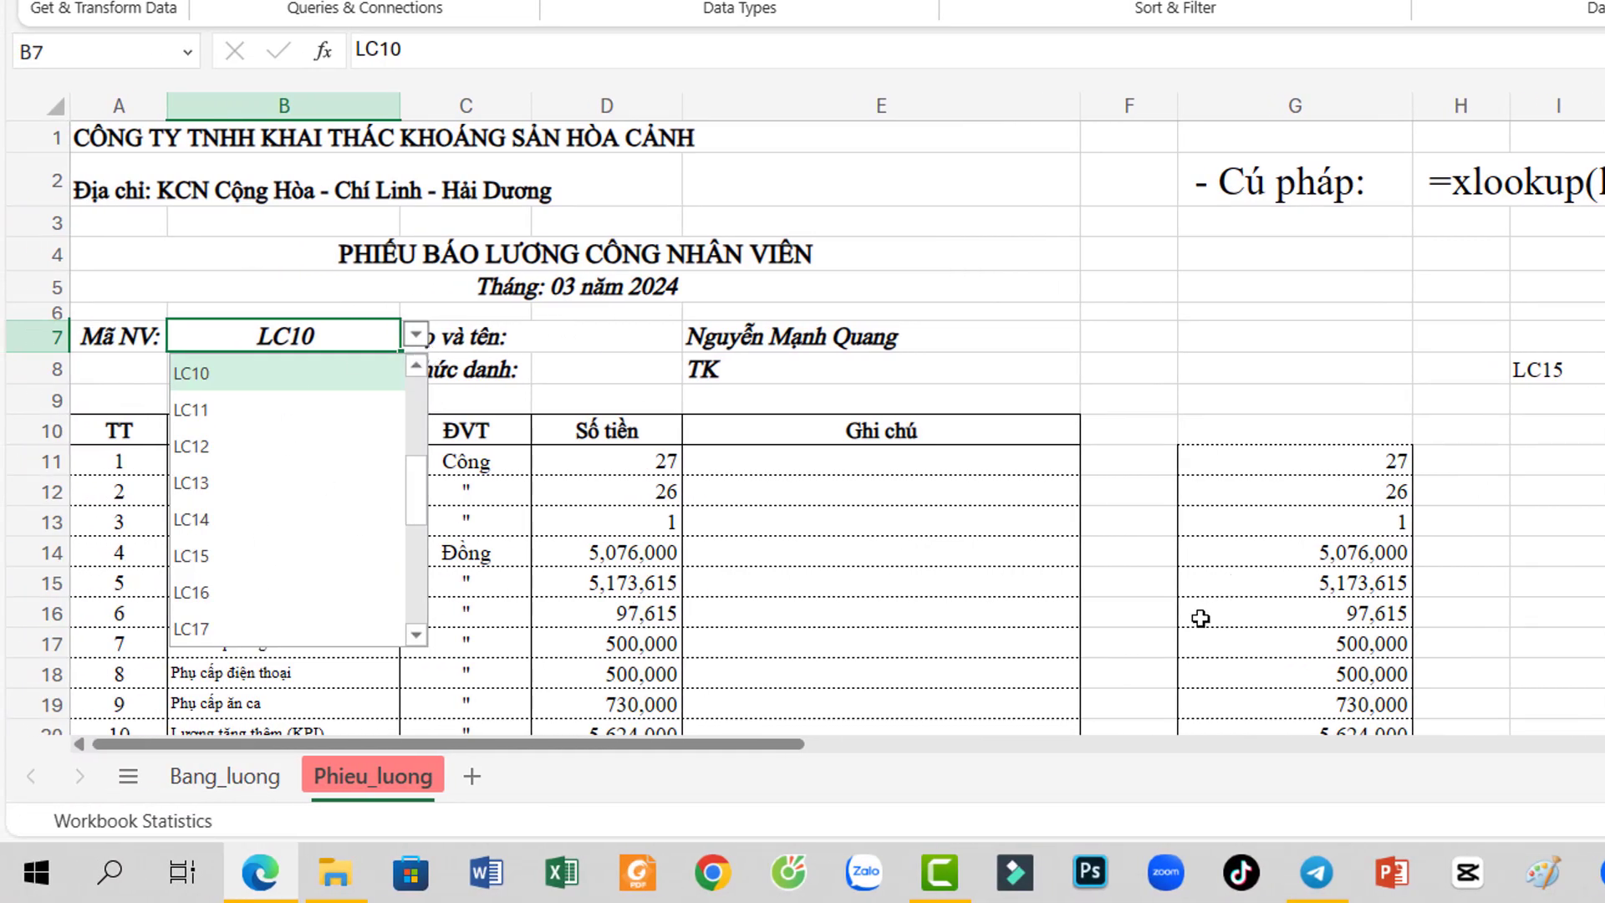
{"action": "left_click", "coordinate": [660, 585]}
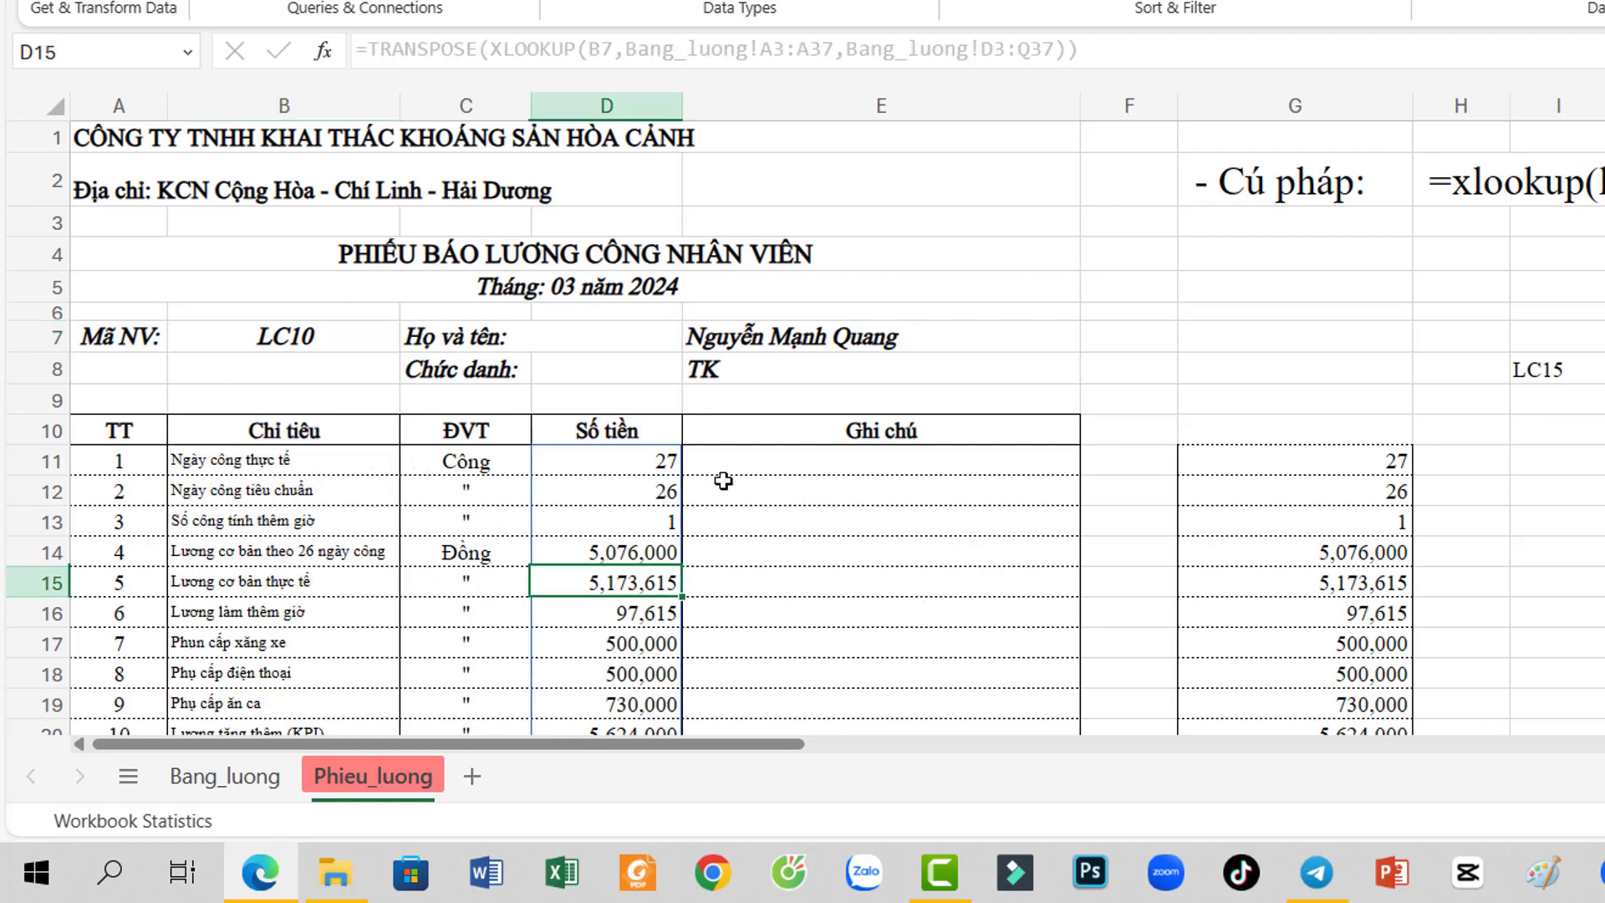
Step: Examine the TRANSPOSE/XLOOKUP formula in E7 for name and job title, its return range B3:C37 on Bang_luong, and the whole payslip
{"action": "left_click", "coordinate": [759, 336]}
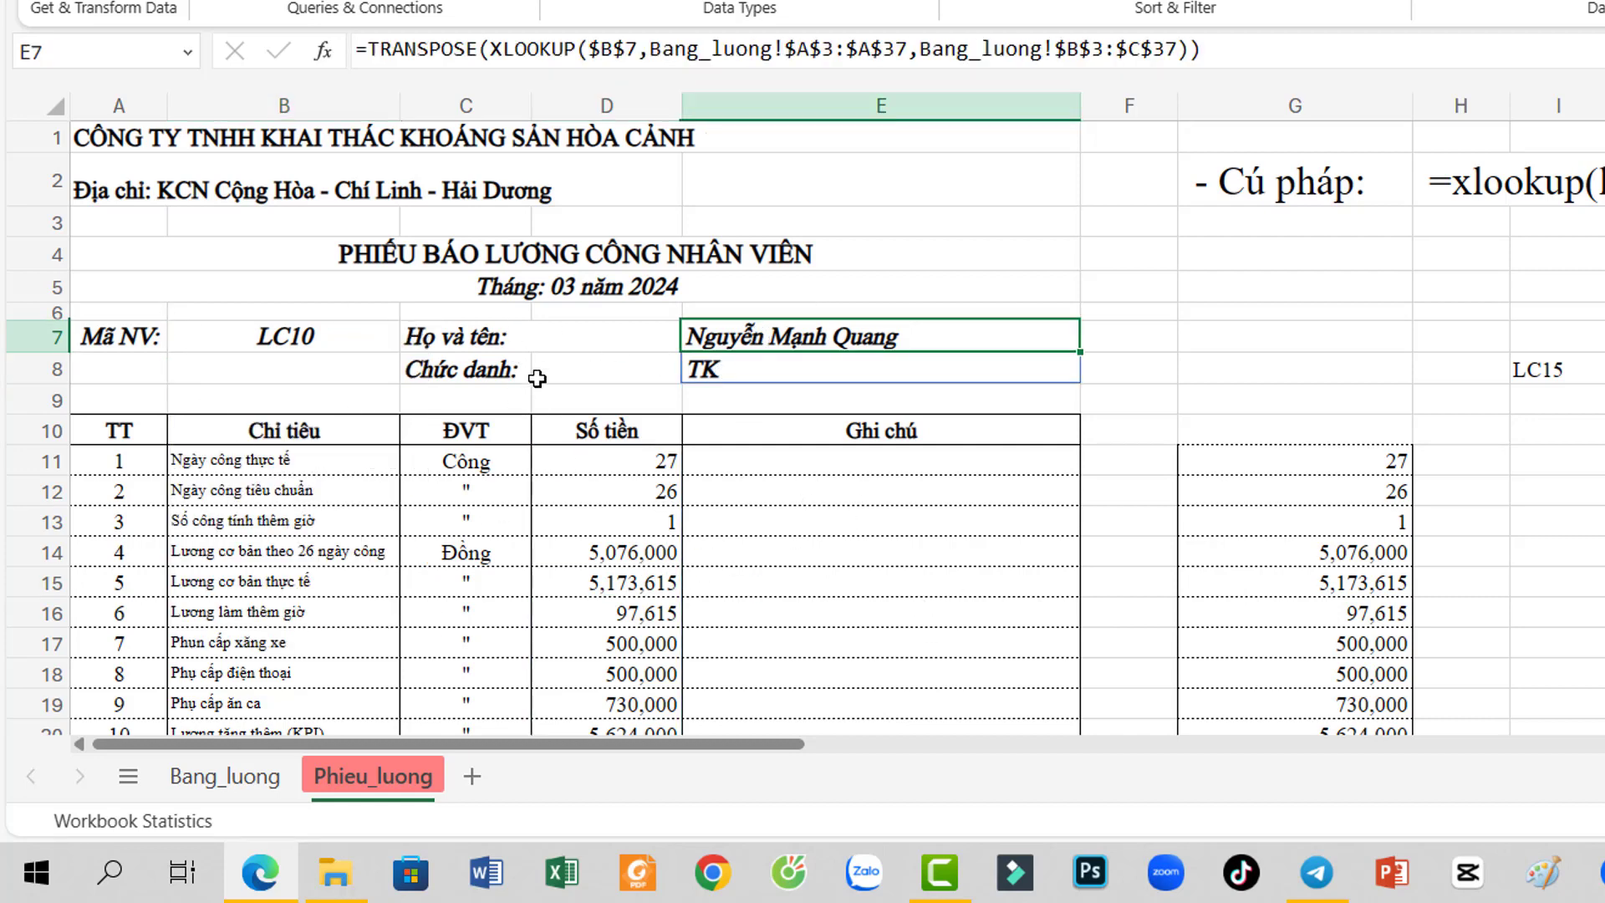
{"action": "left_click", "coordinate": [719, 364]}
{"action": "left_click", "coordinate": [719, 337]}
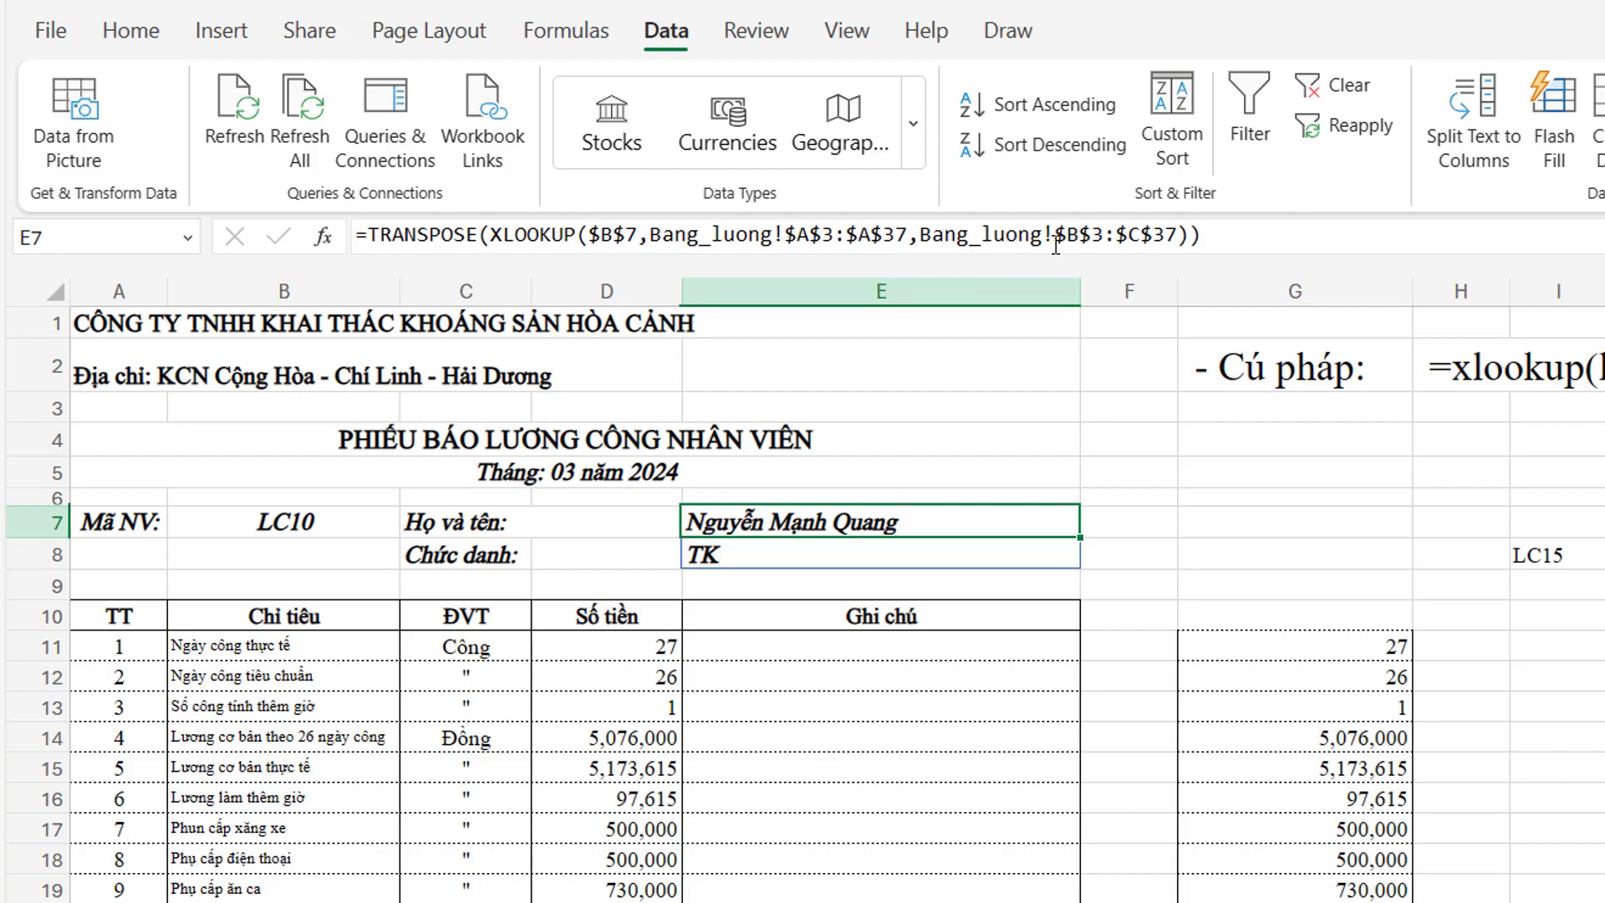
{"action": "left_click_drag", "start_coordinate": [1055, 241], "coordinate": [1154, 243]}
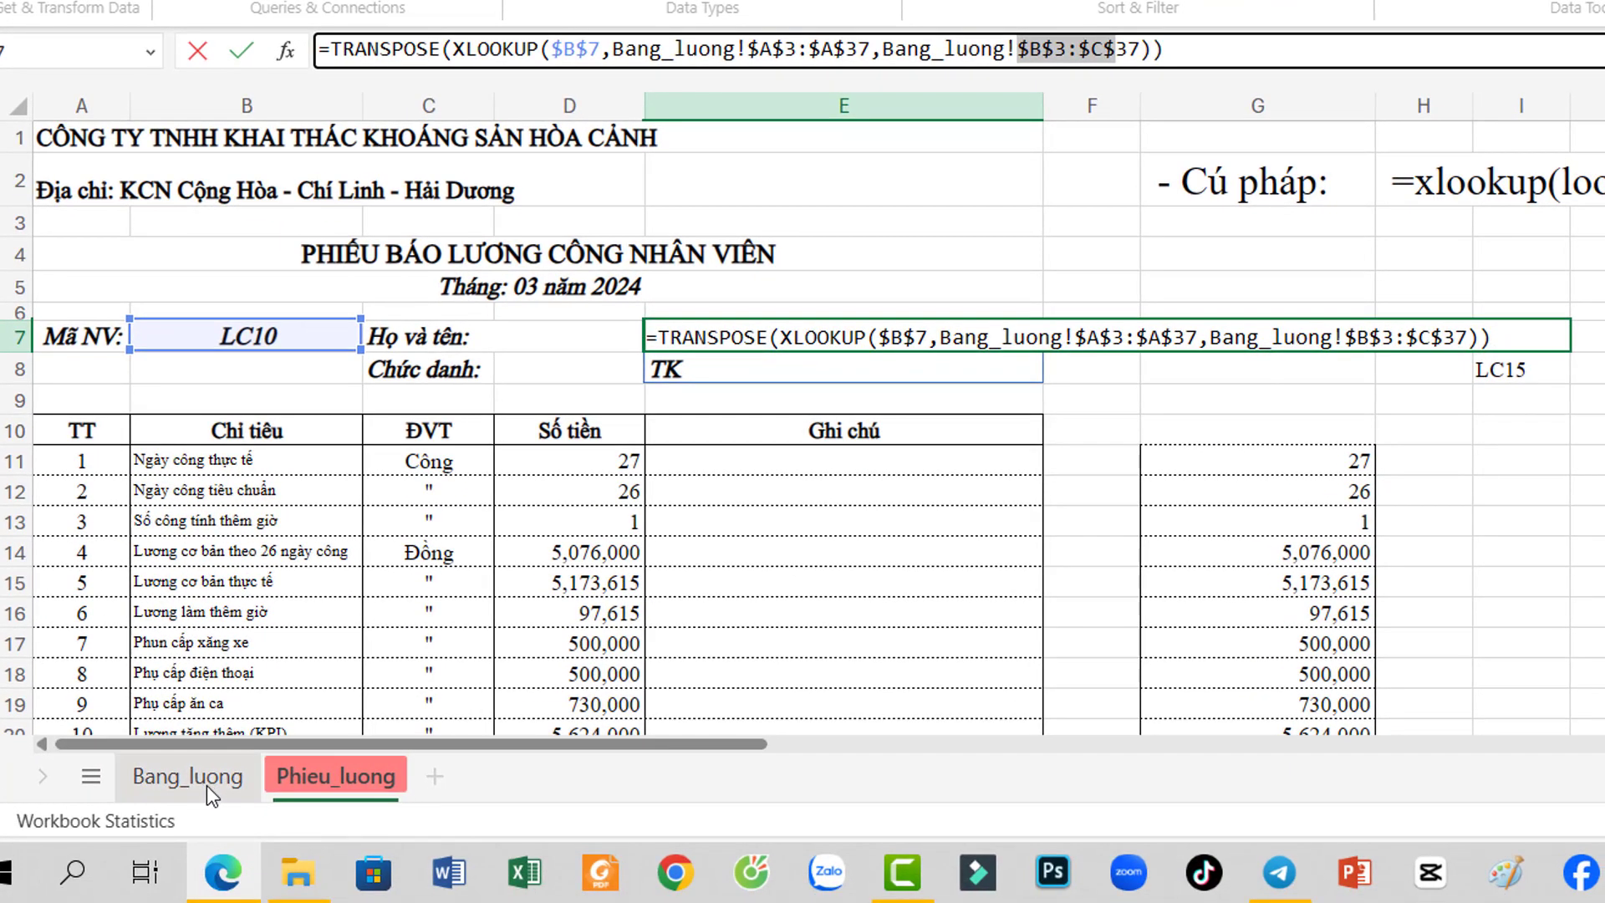
{"action": "left_click", "coordinate": [207, 785]}
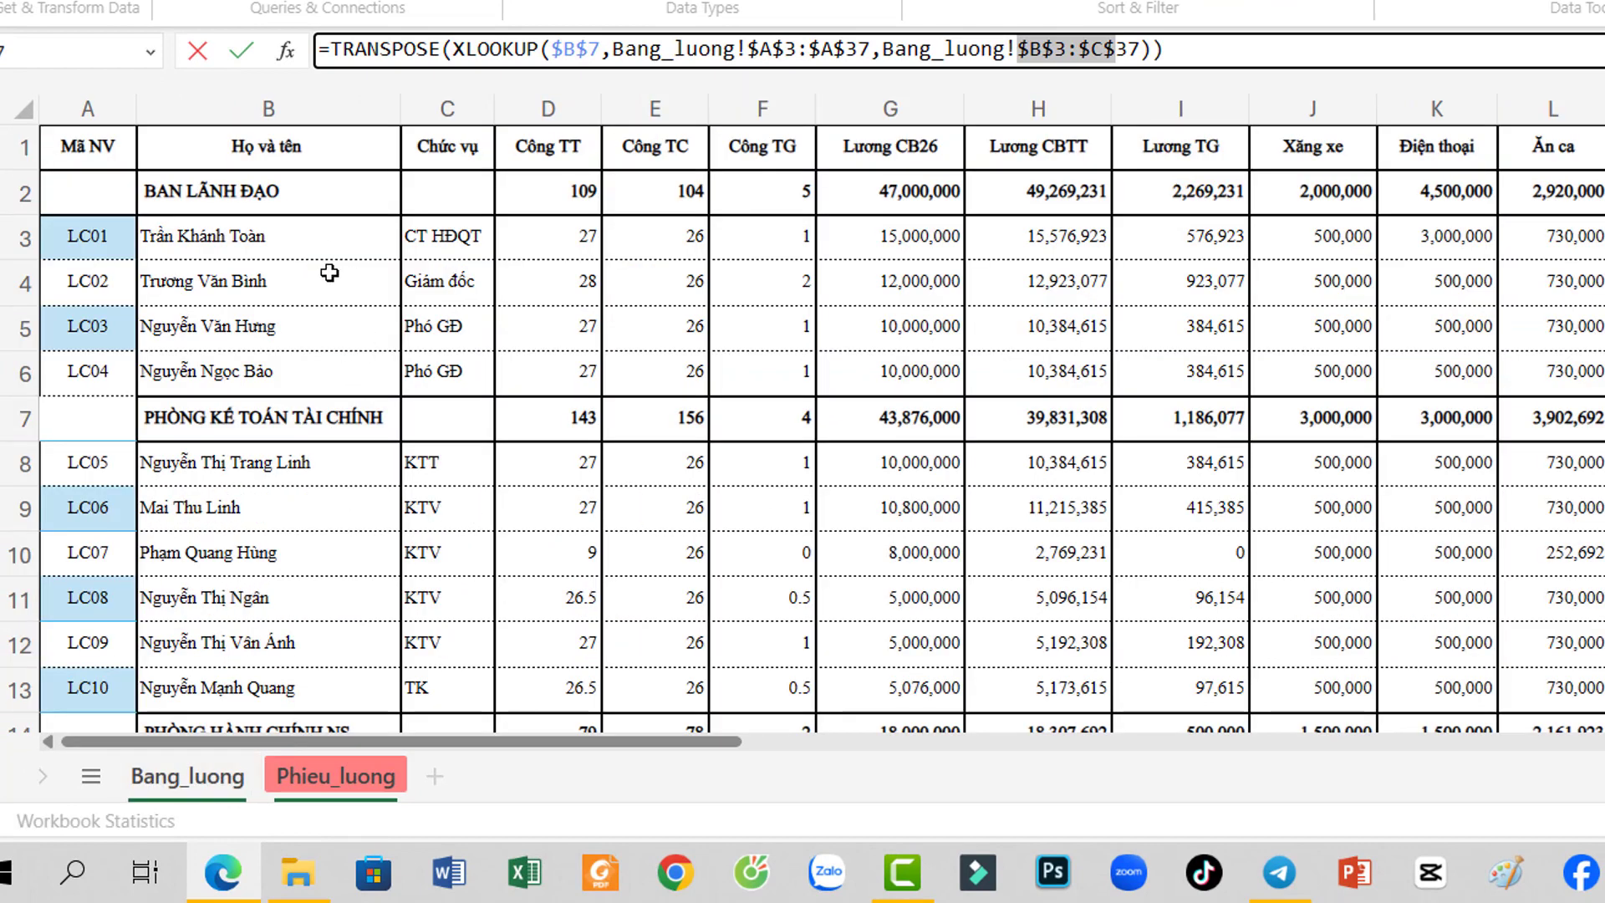
{"action": "left_click_drag", "start_coordinate": [208, 244], "coordinate": [451, 650]}
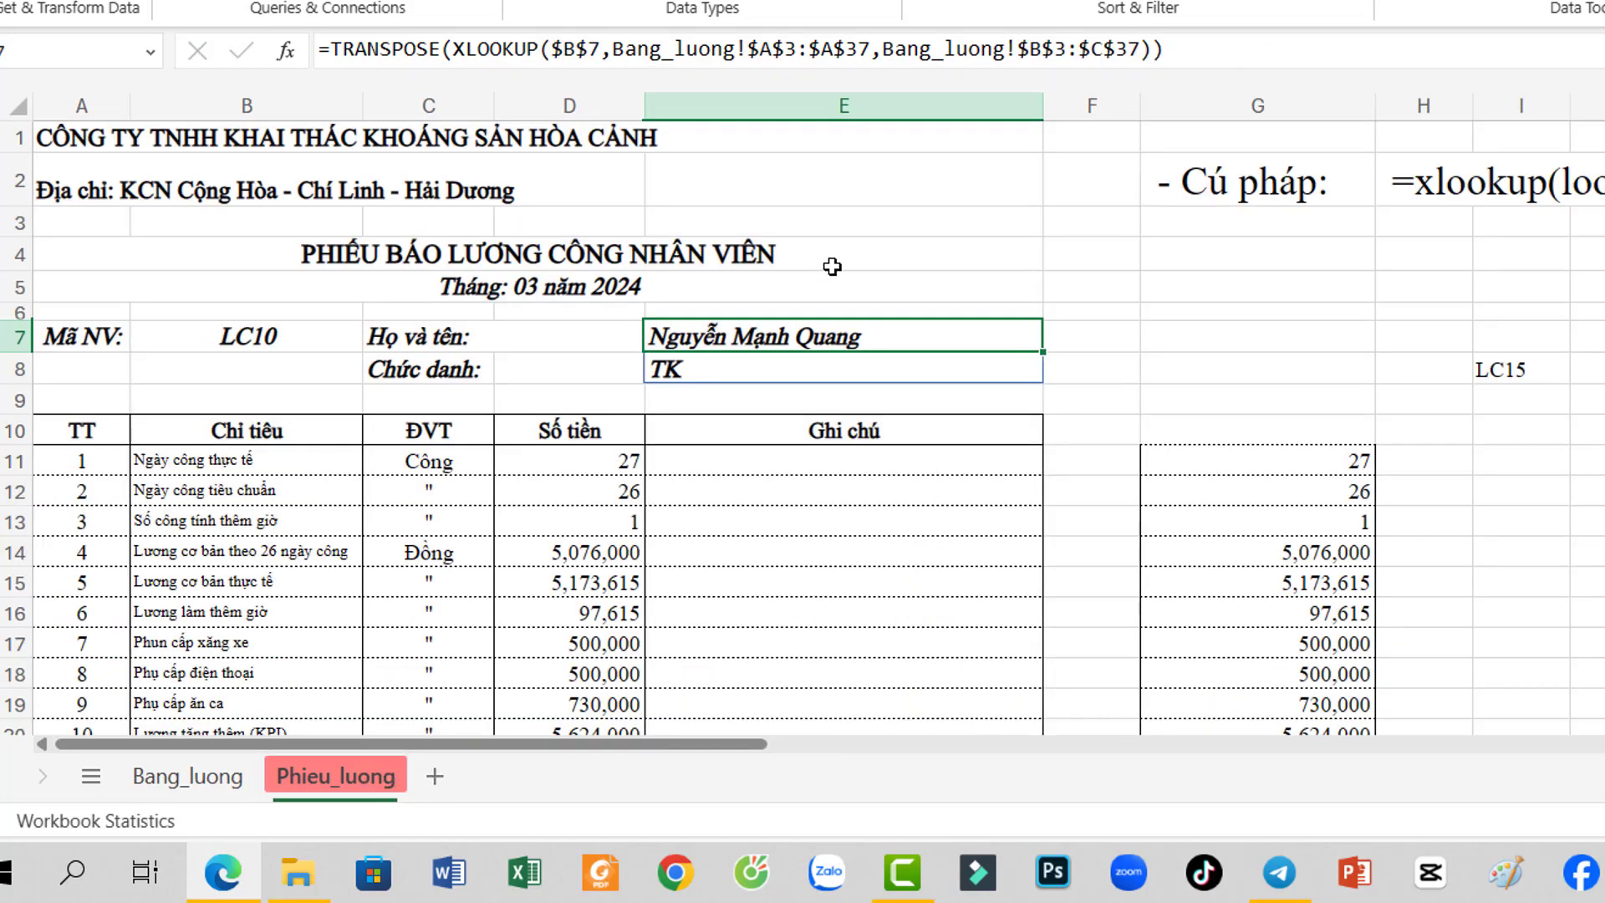
{"action": "left_click", "coordinate": [736, 368]}
{"action": "left_click", "coordinate": [741, 329]}
{"action": "scroll", "coordinate": [1137, 454], "scroll_direction": "down", "scroll_amount": 3}
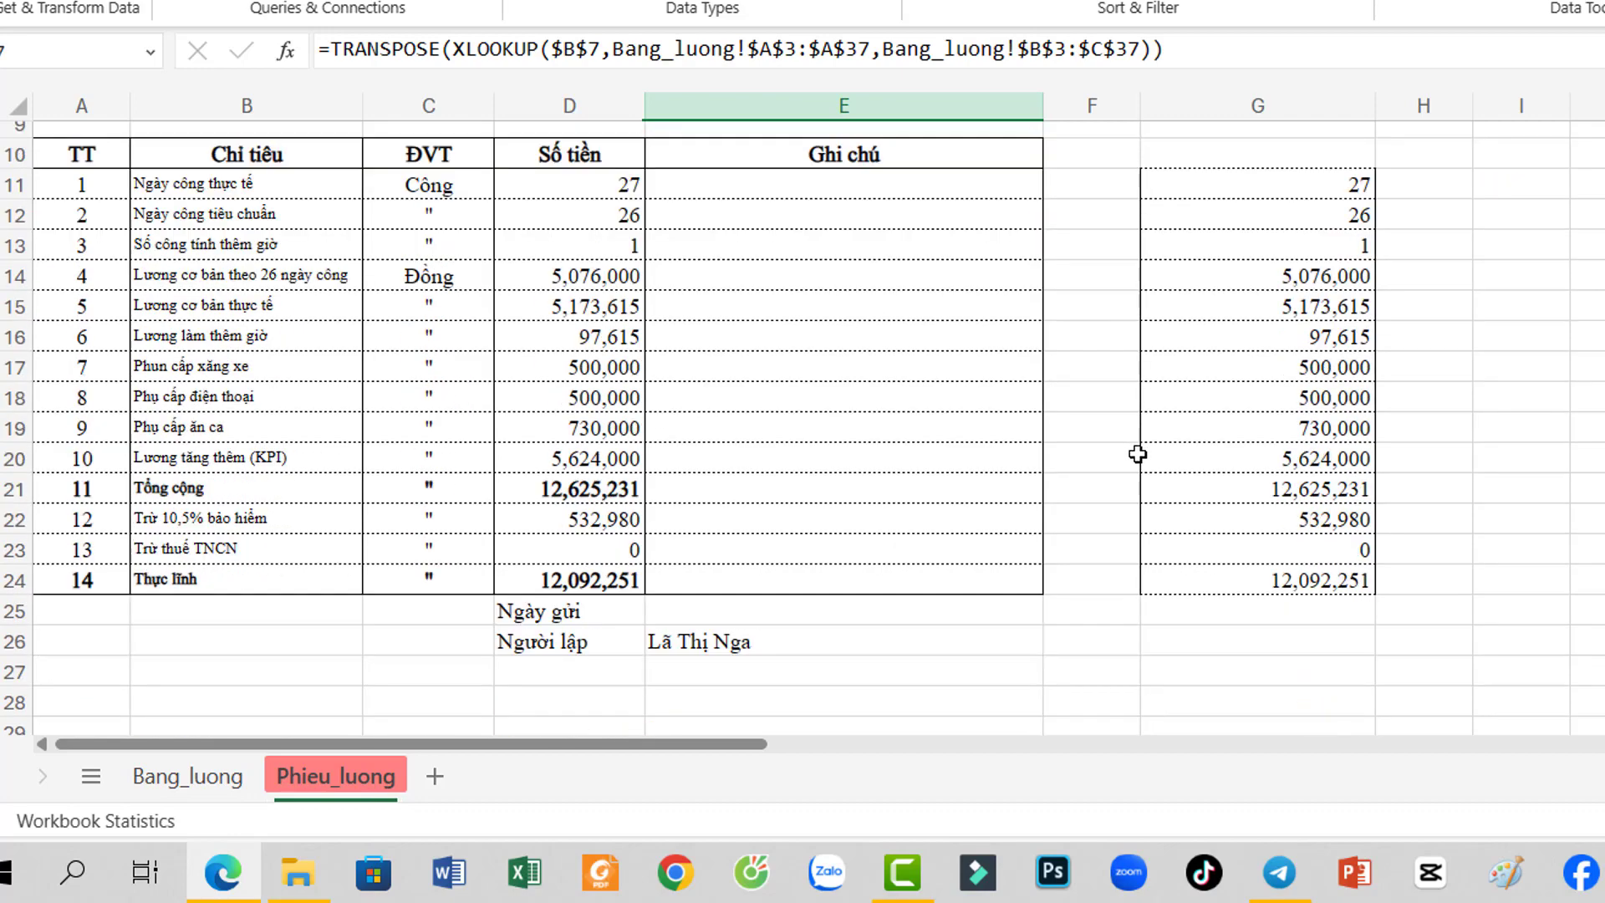
{"action": "scroll", "coordinate": [1138, 454], "scroll_direction": "up", "scroll_amount": 3}
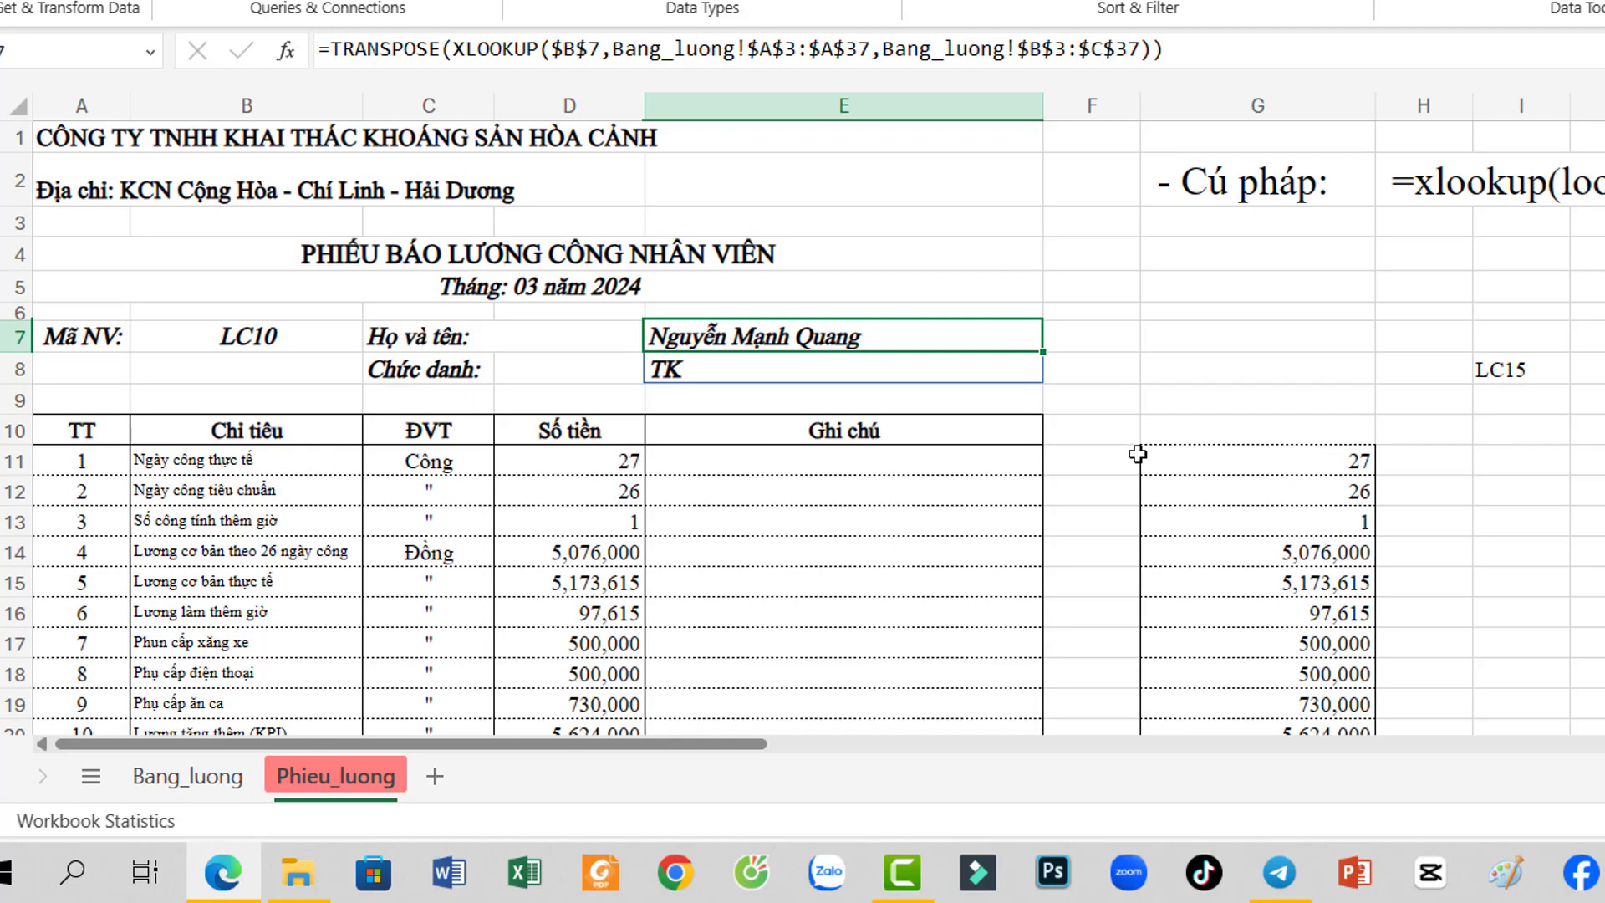